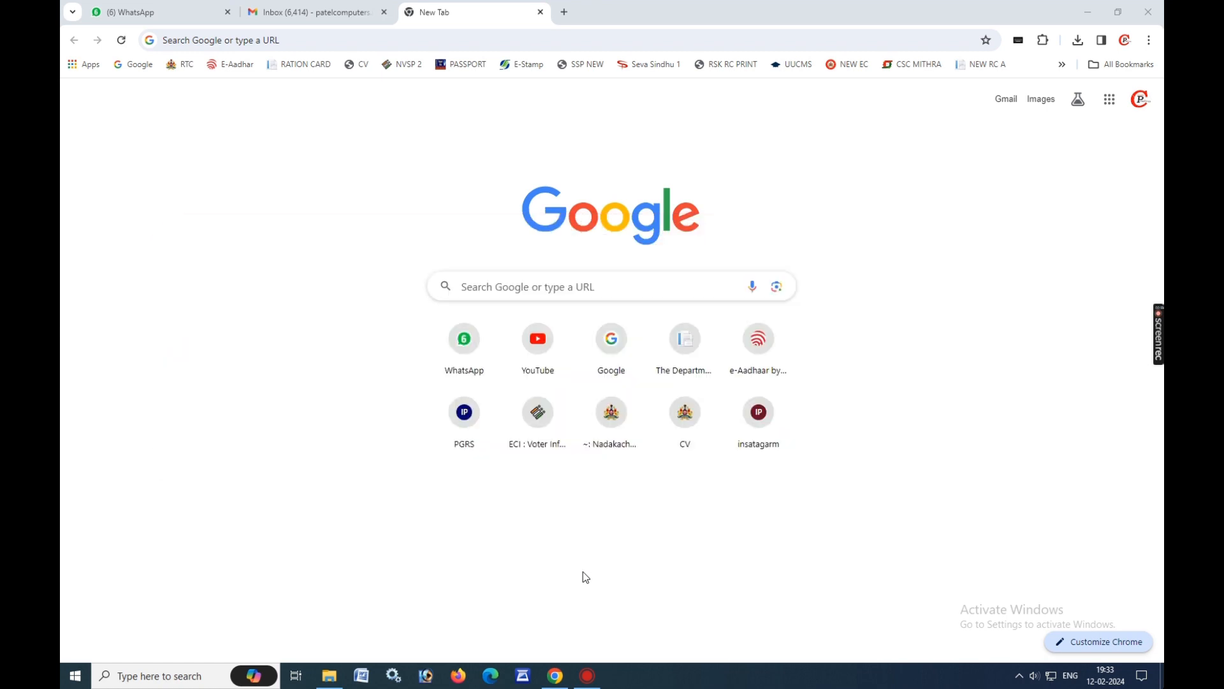
- Search Google for NSDLPAN and open the 'Online PAN application - NSDL' result
click(644, 293)
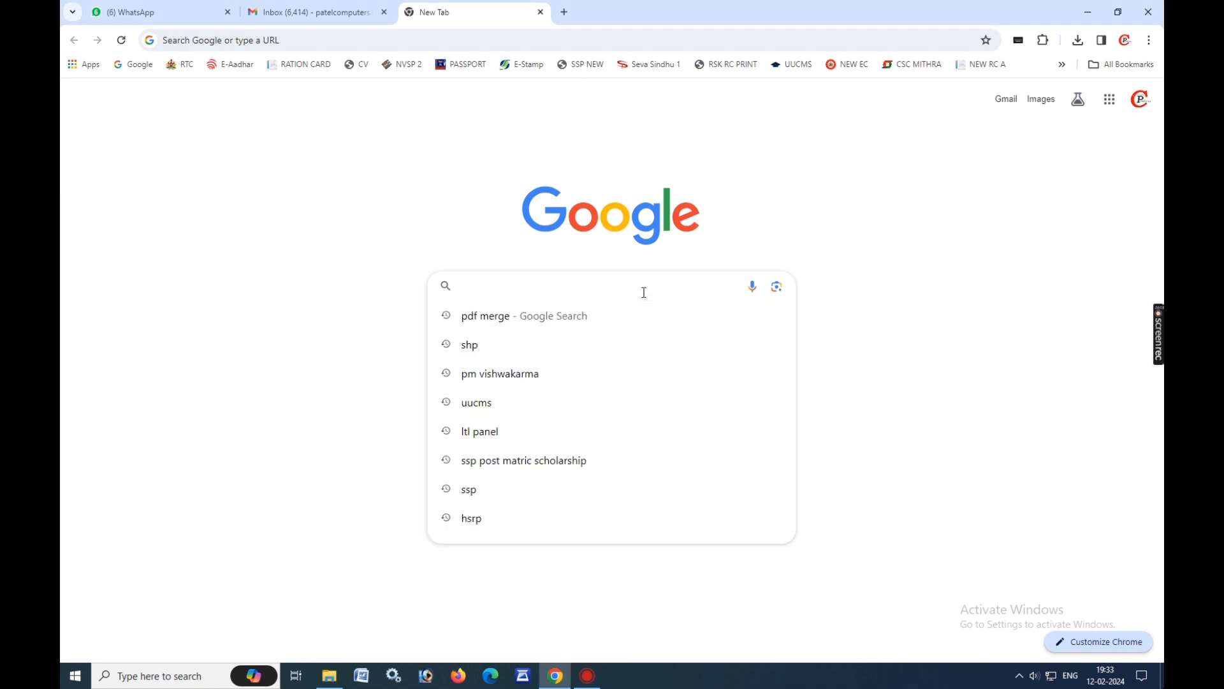
text(NSDLPAN)
key(Return)
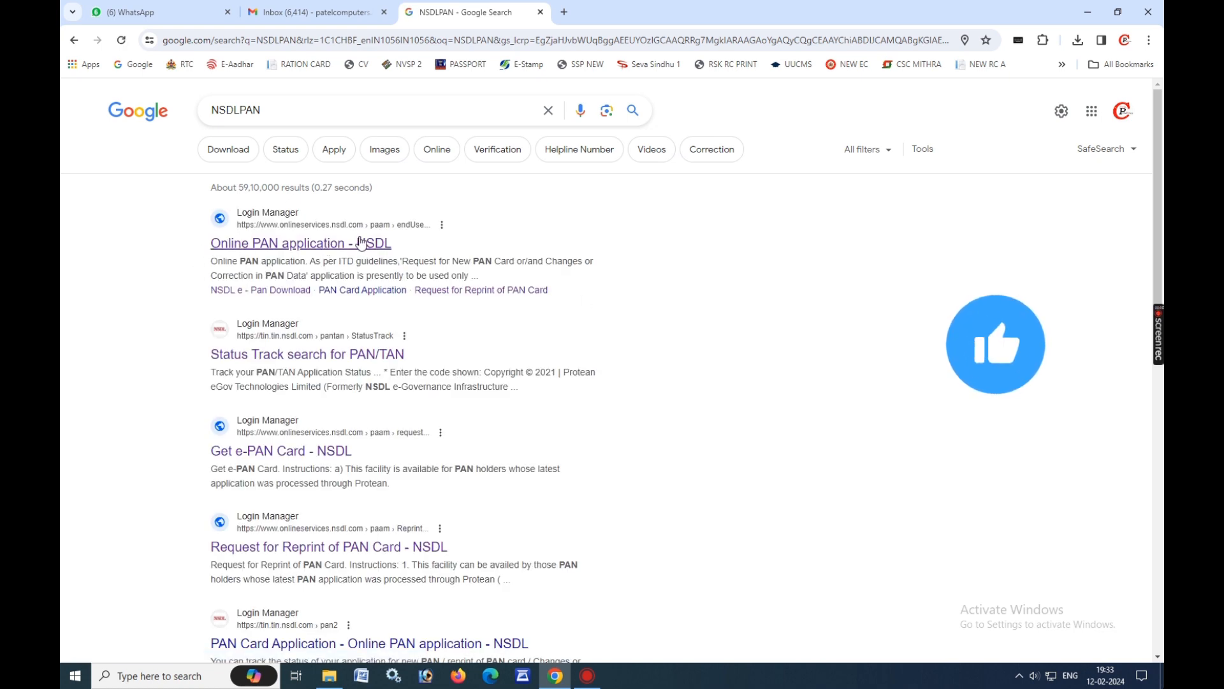
click(267, 248)
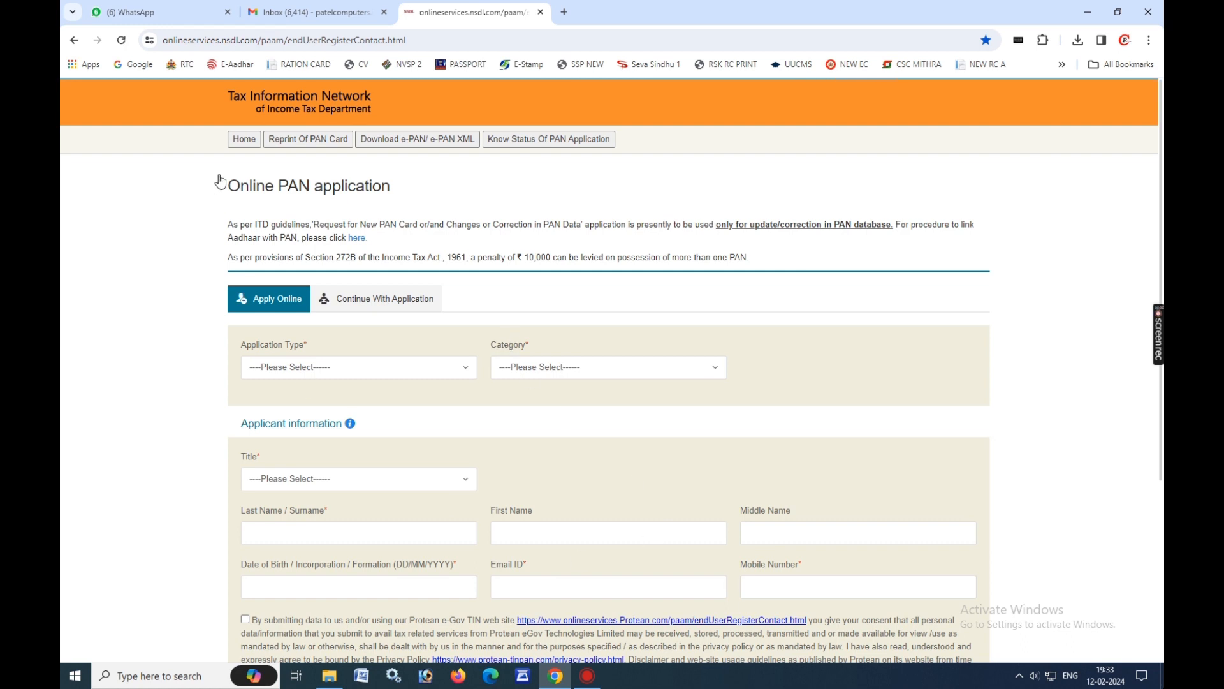
- Set the application type to Changes or Correction in existing PAN Data and the category to INDIVIDUAL
drag(220, 182, 430, 193)
click(411, 217)
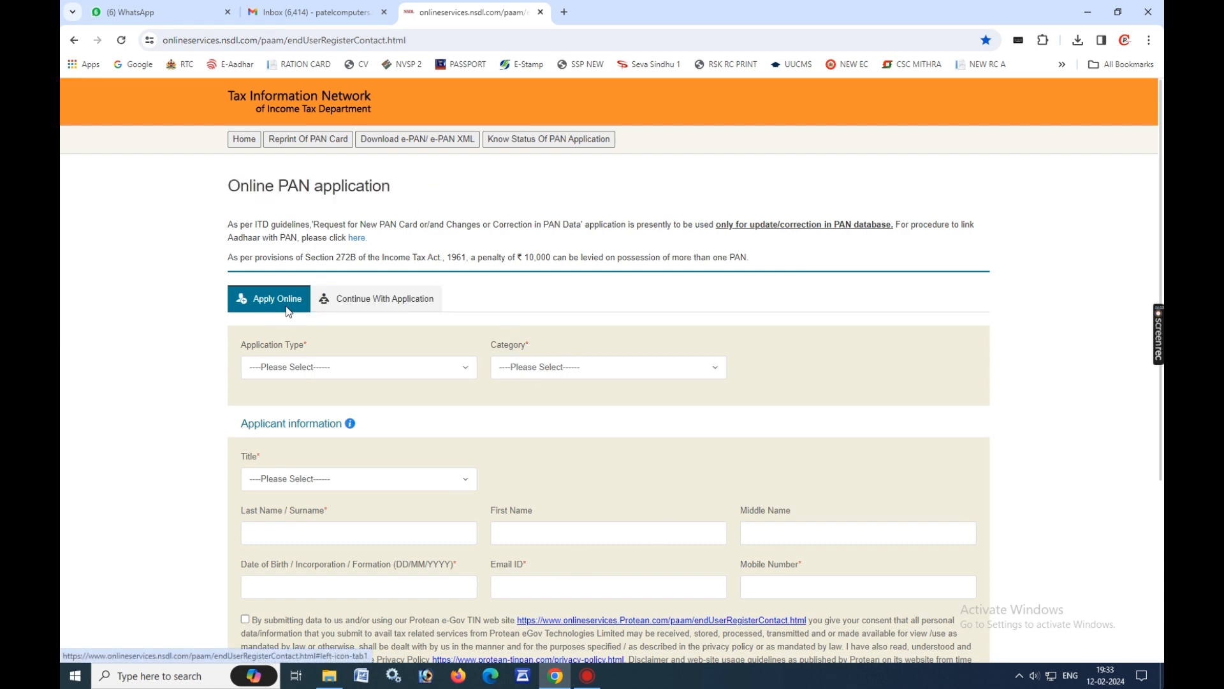
drag(239, 345, 319, 349)
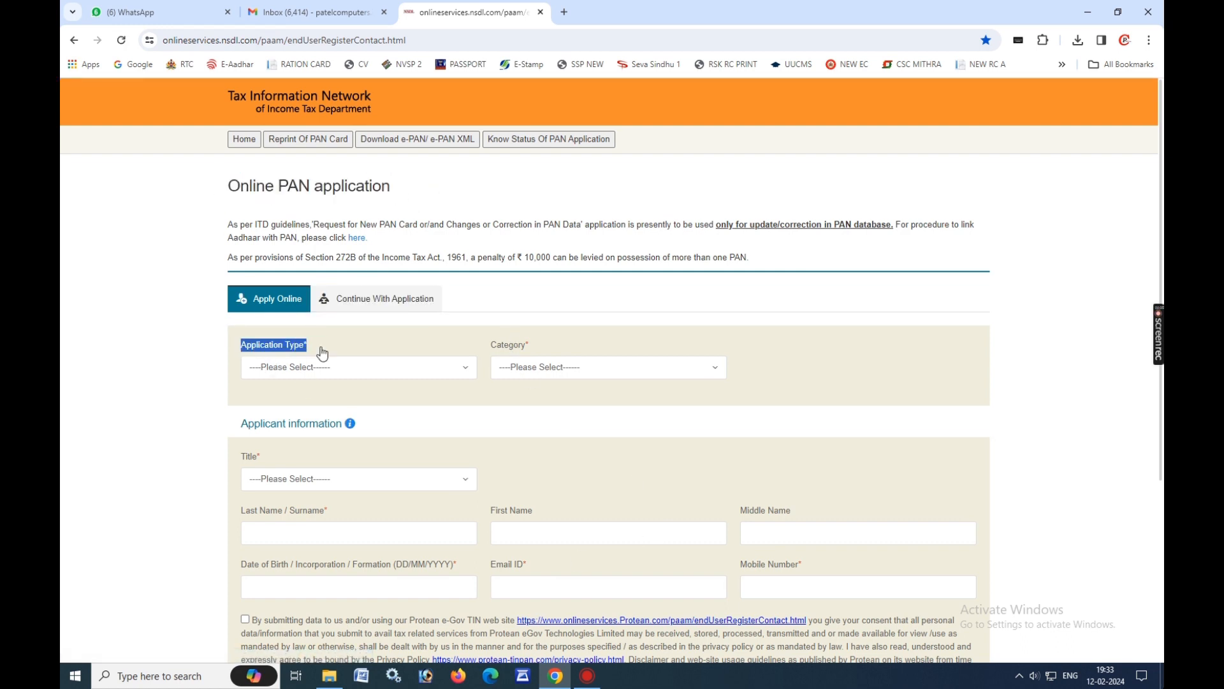
click(329, 369)
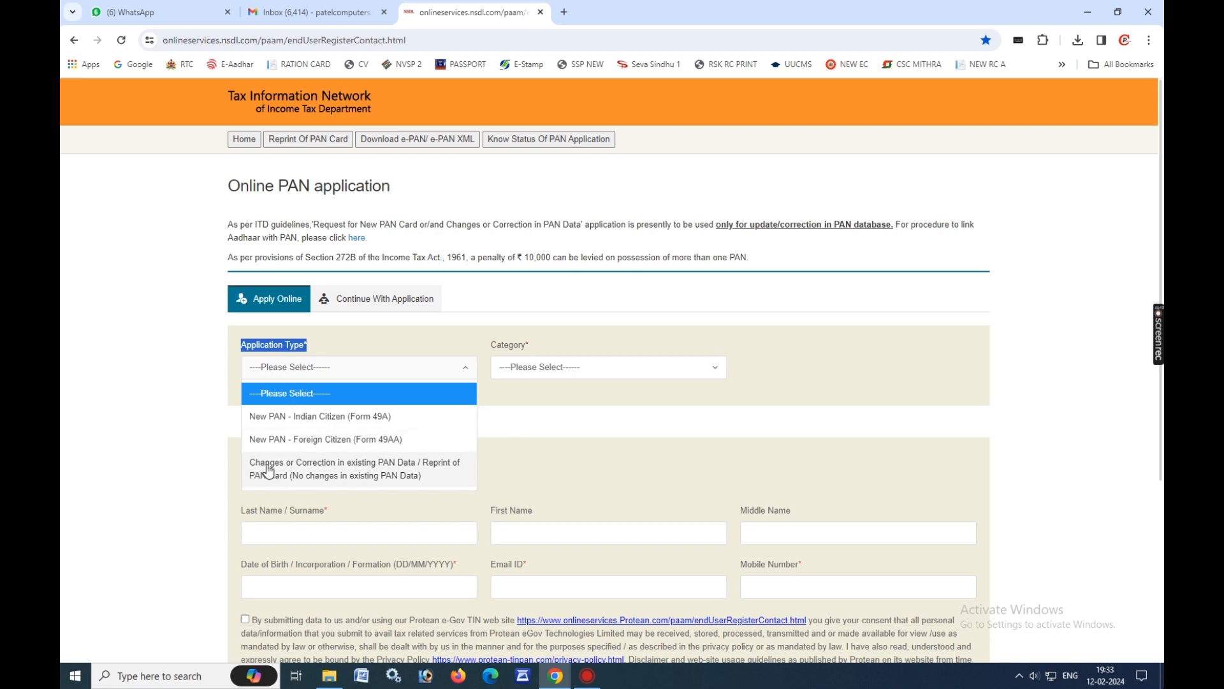
click(349, 468)
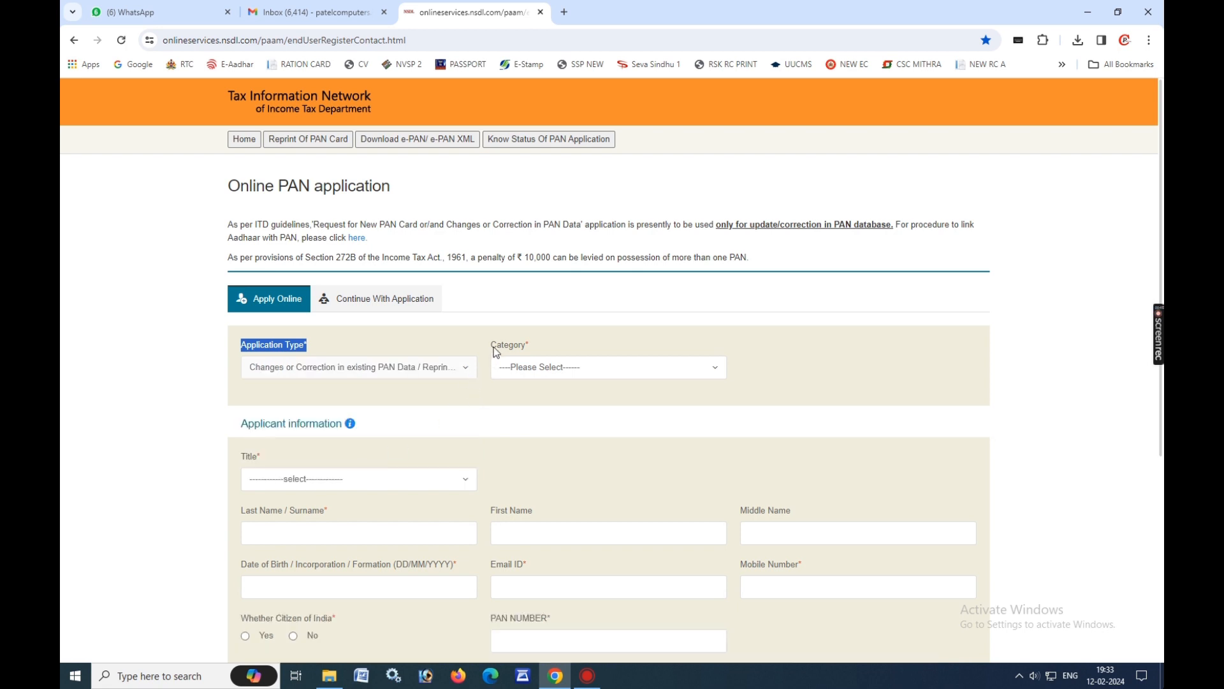
click(548, 369)
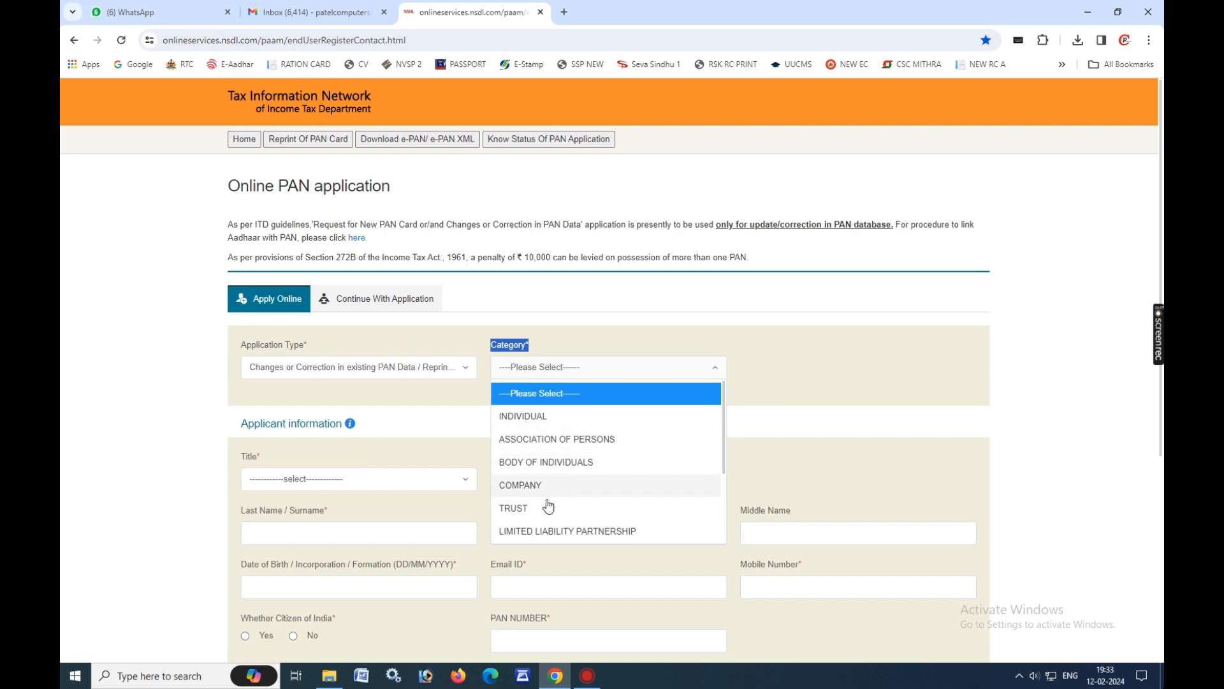
scroll(543, 510, down, 5)
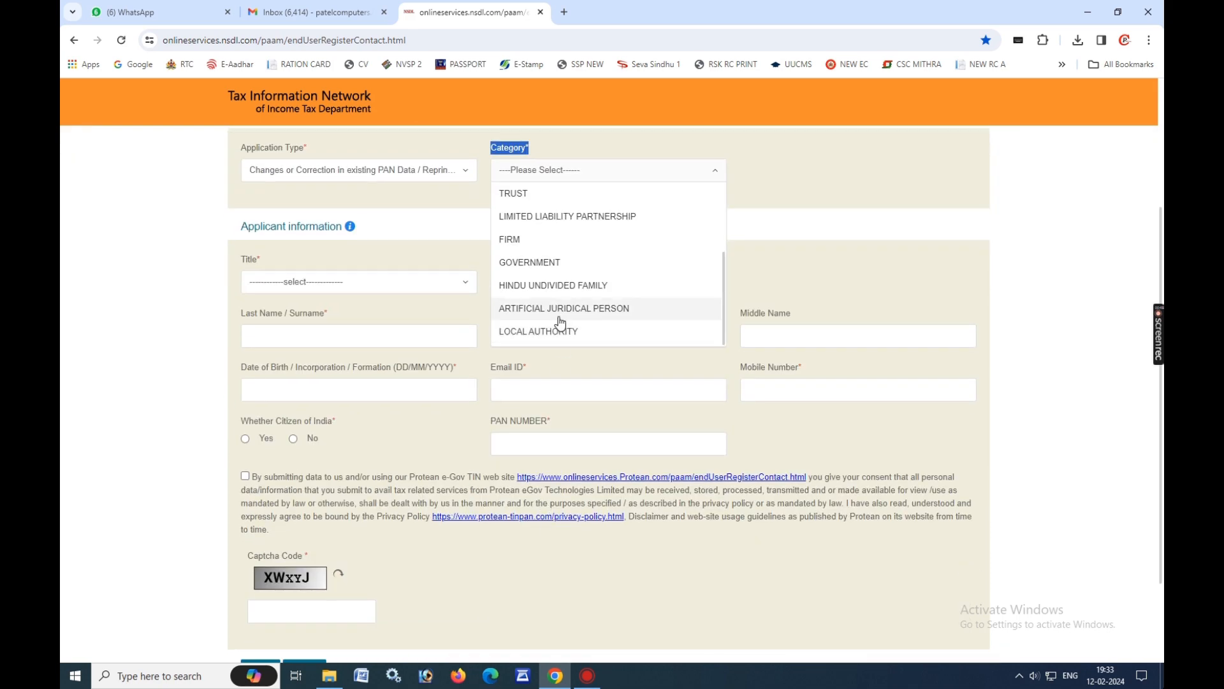
scroll(529, 300, up, 3)
click(508, 217)
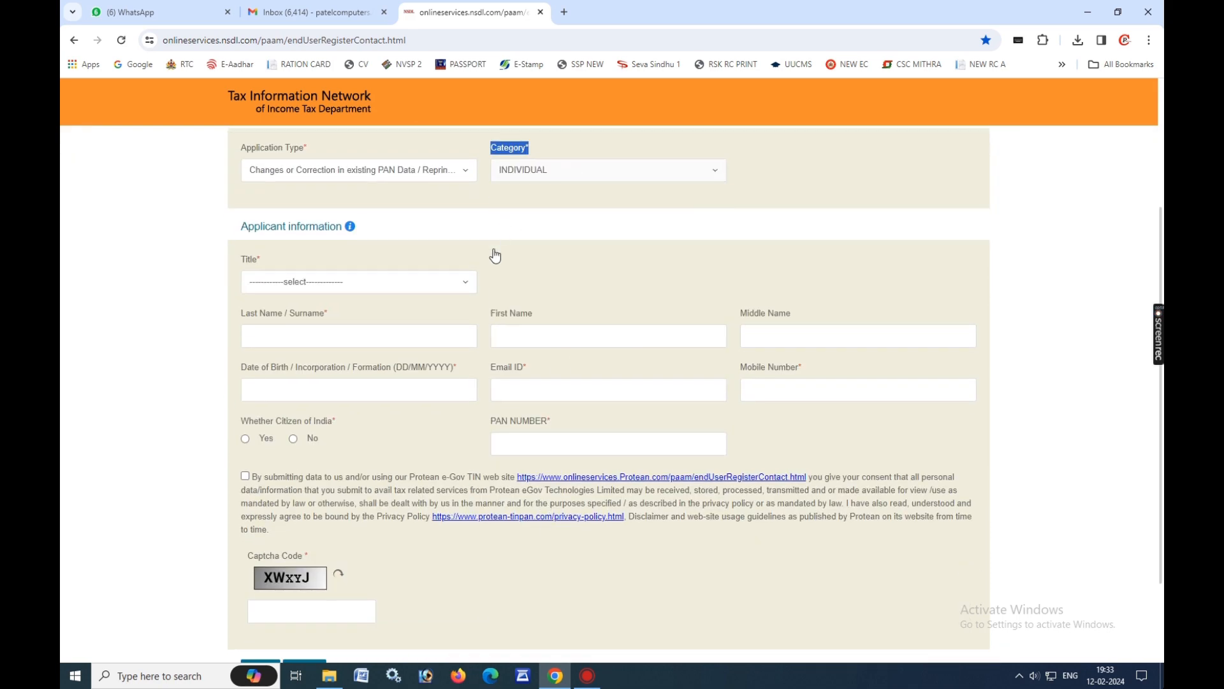
- Choose Smt as the title and enter ANITA as the last name
scroll(523, 332, up, 2)
drag(241, 359, 257, 394)
click(299, 413)
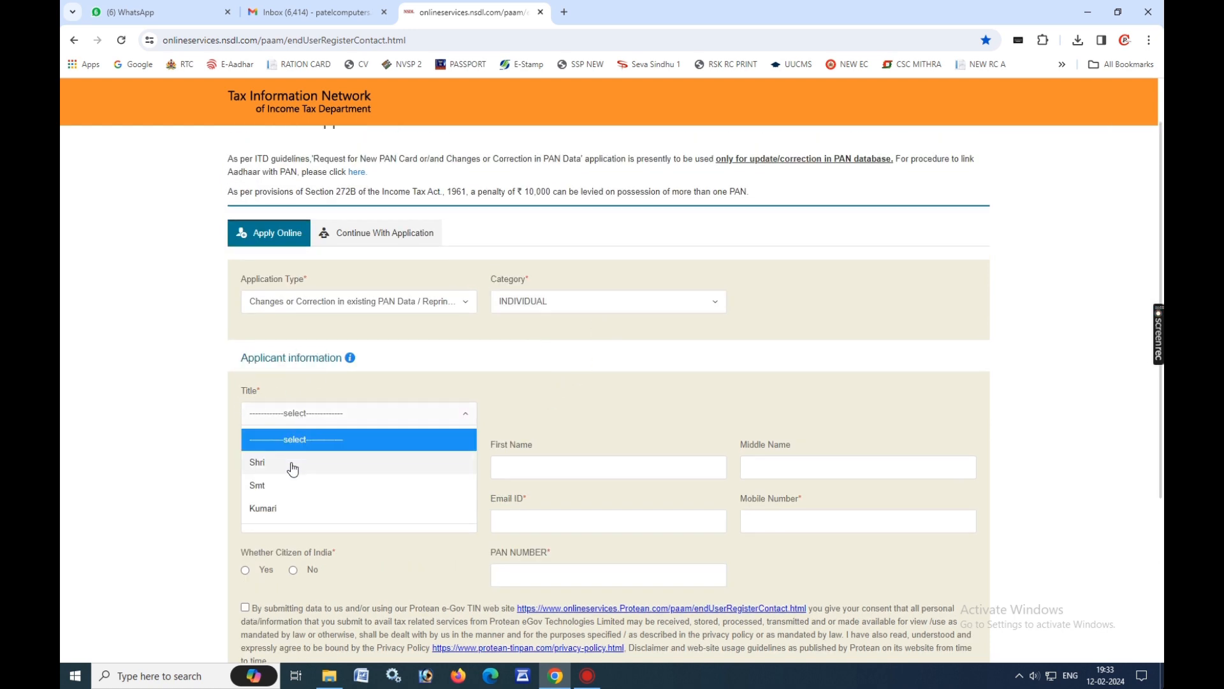
click(275, 488)
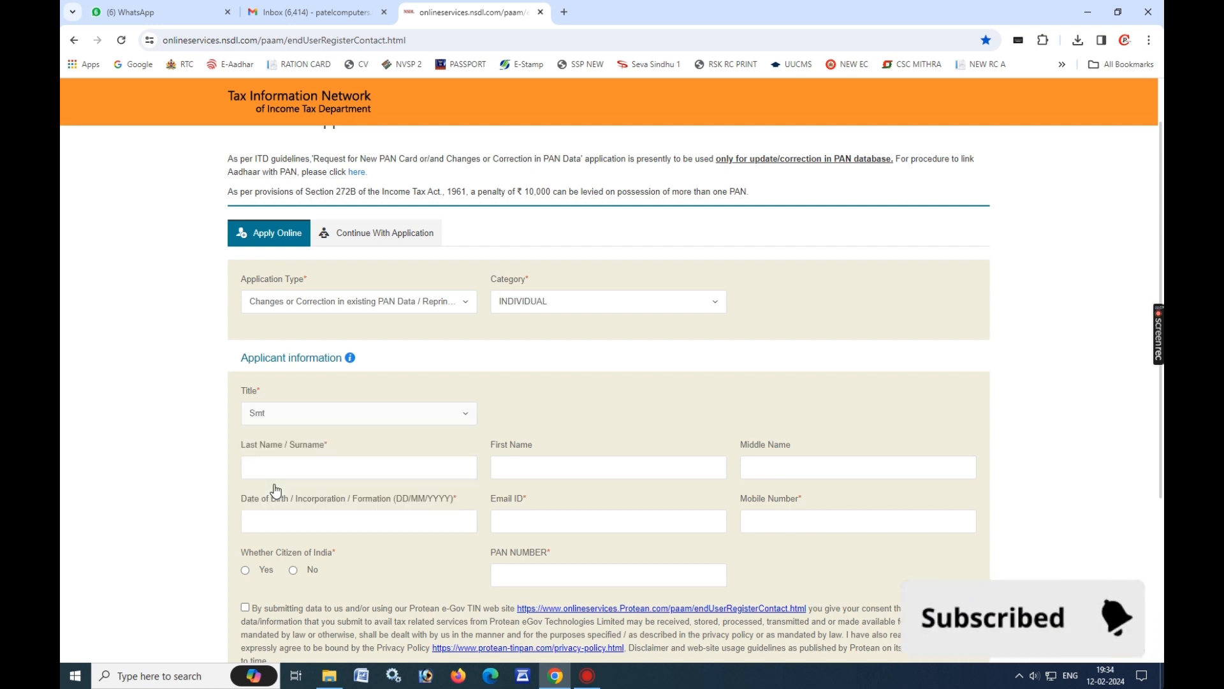
click(287, 472)
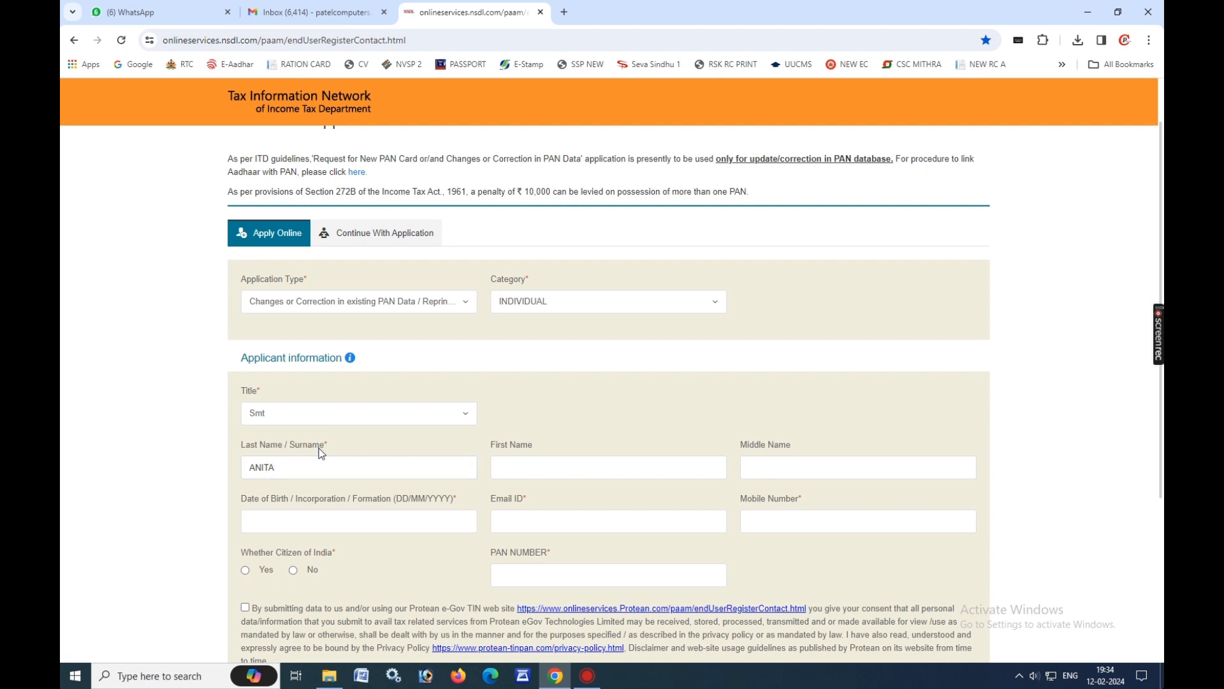
click(512, 466)
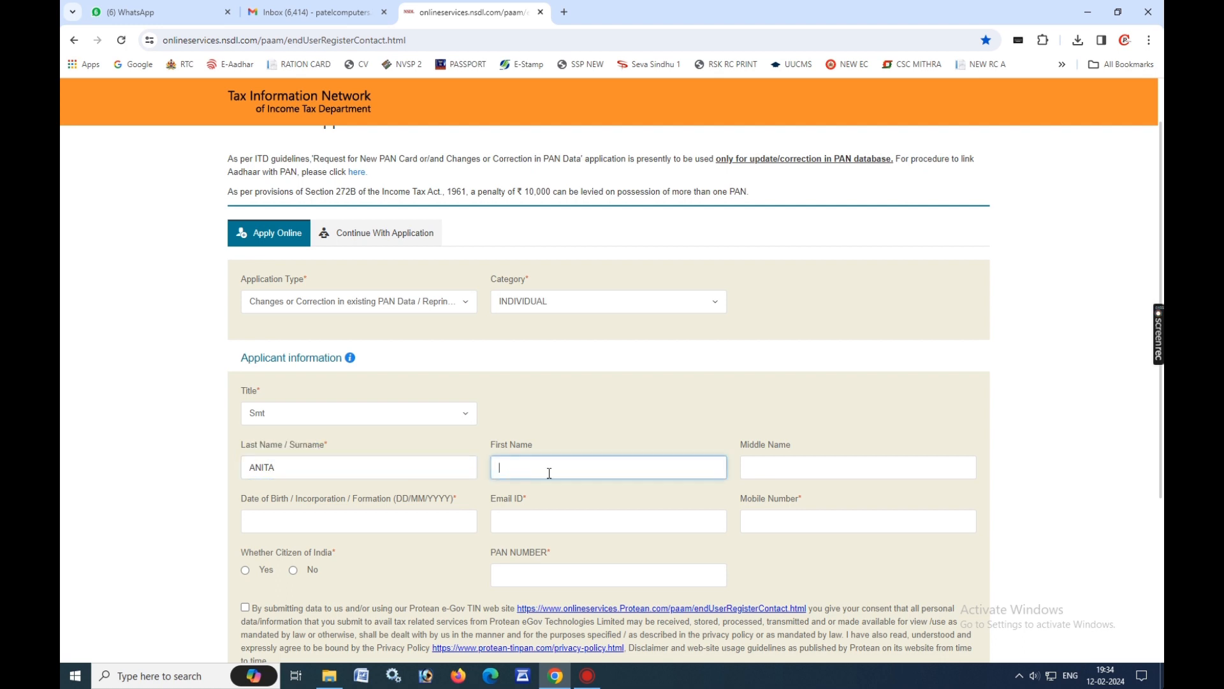
click(765, 467)
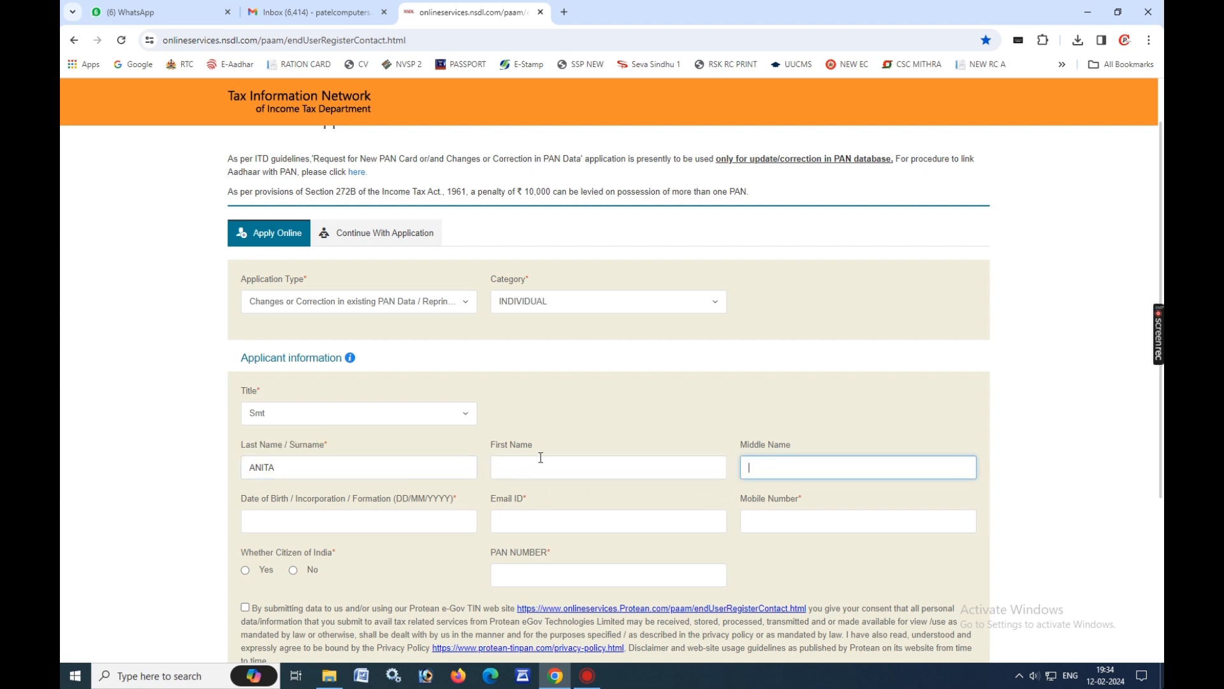
click(262, 447)
click(284, 468)
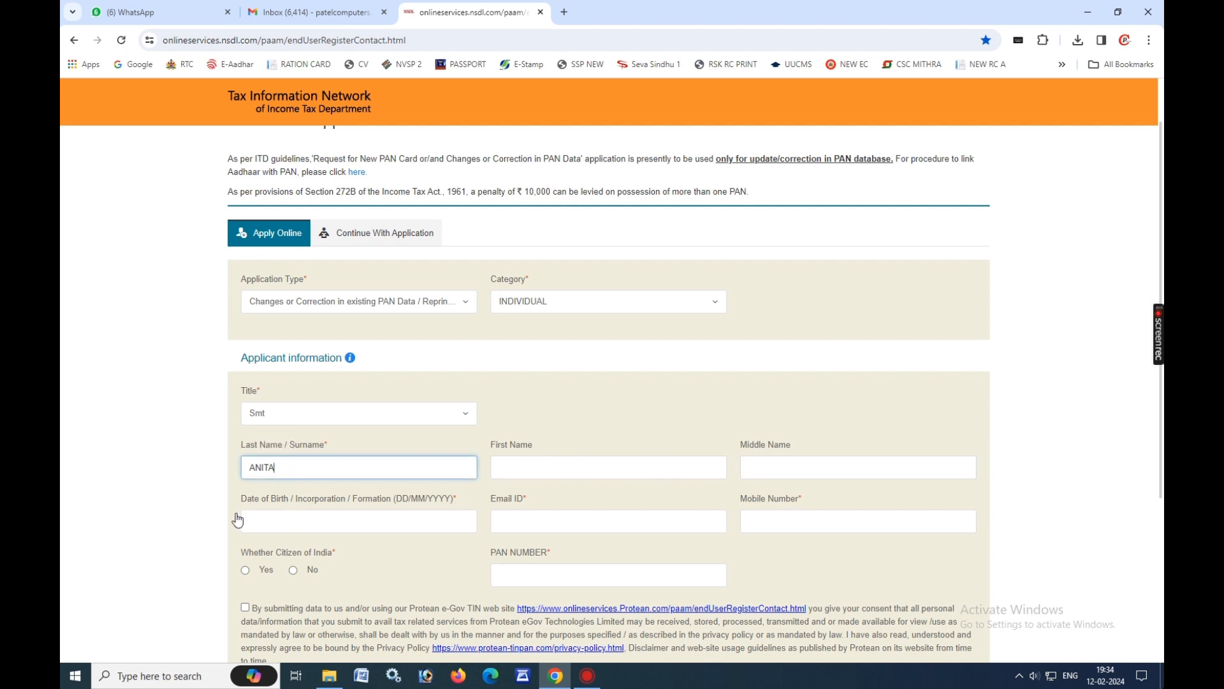
click(290, 498)
click(277, 523)
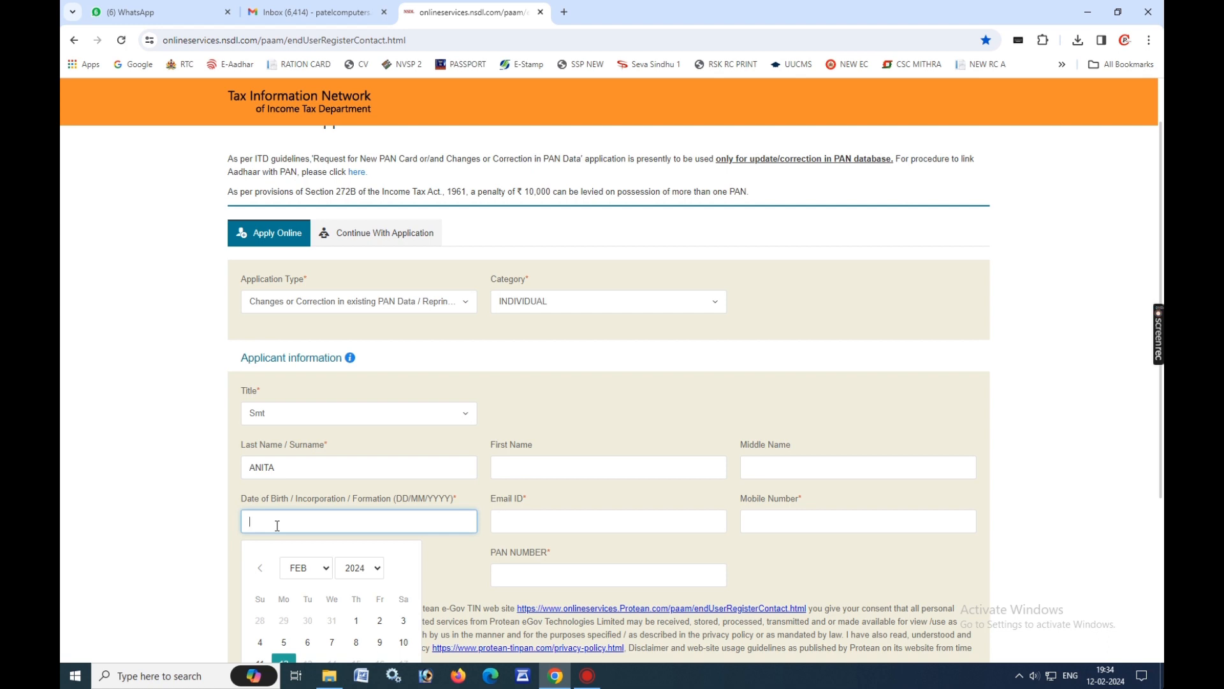
- Fill in the applicant's e-mail and mobile number, mark Indian citizen as Yes, and enter the PAN number
click(531, 518)
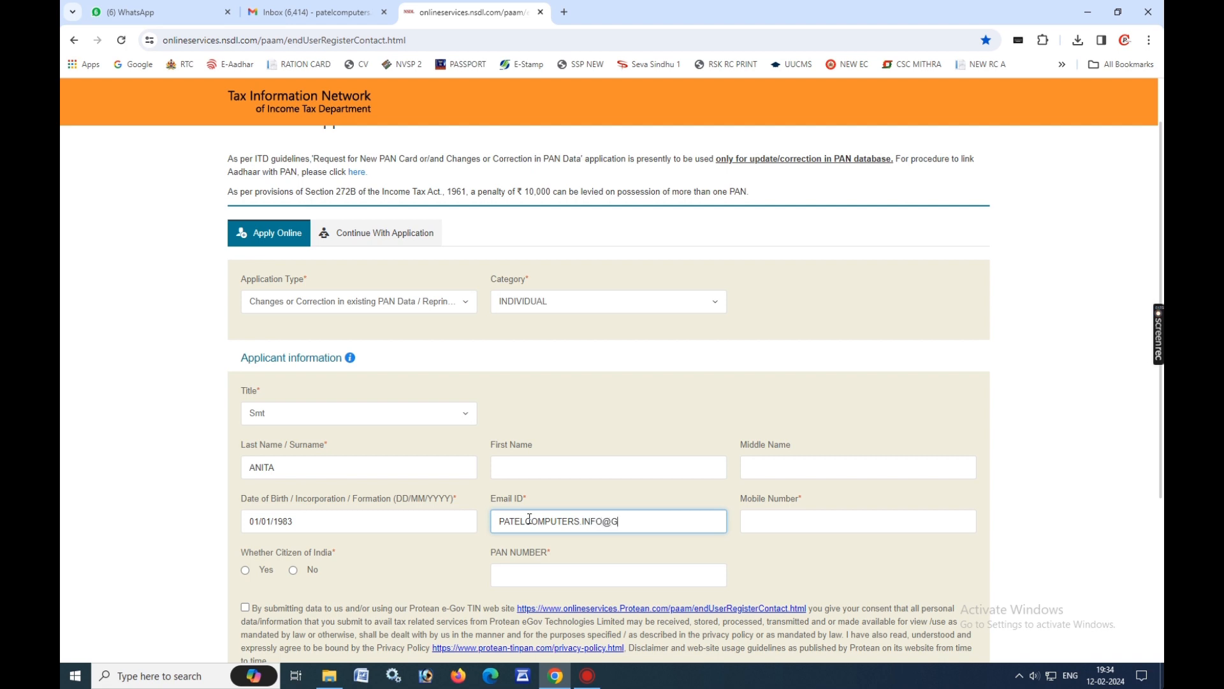
text(COM)
click(761, 514)
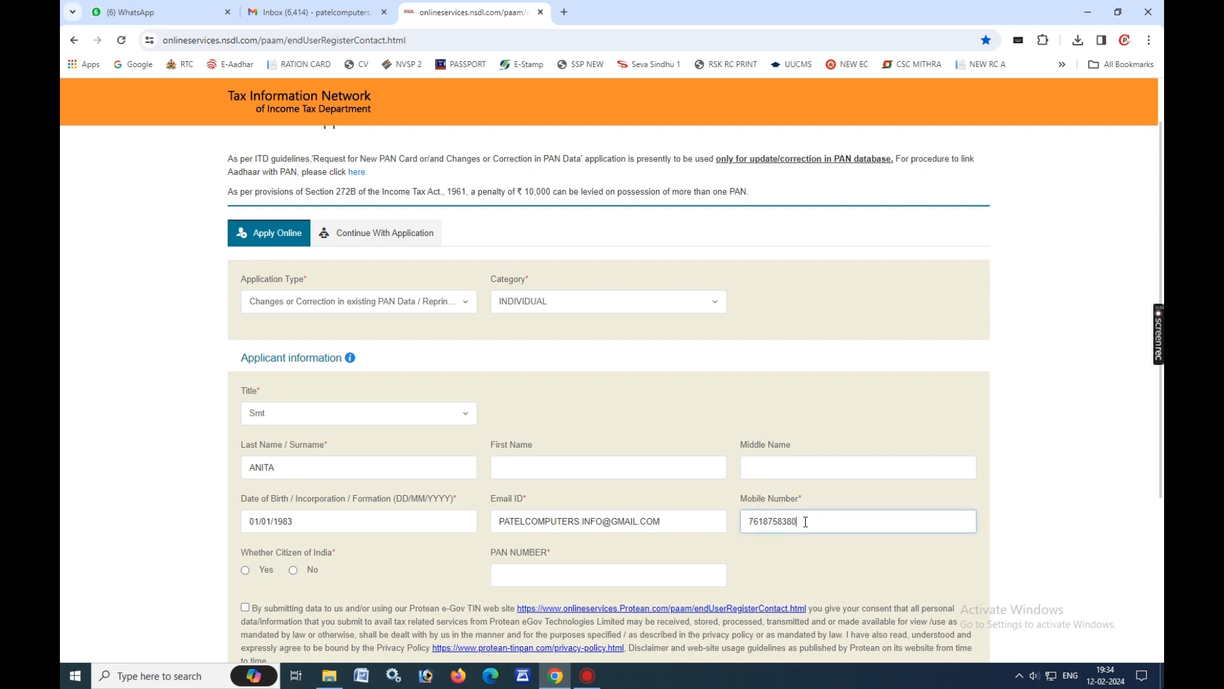
drag(242, 554, 312, 554)
click(269, 570)
click(247, 570)
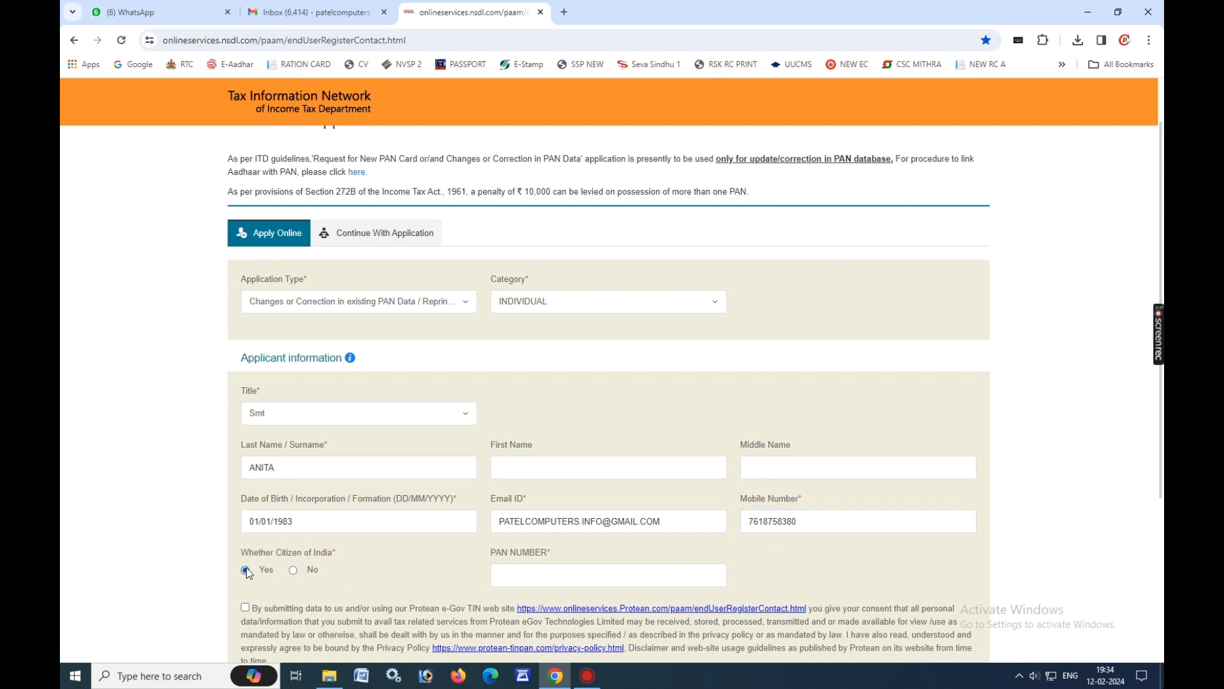
drag(494, 554, 567, 553)
click(557, 570)
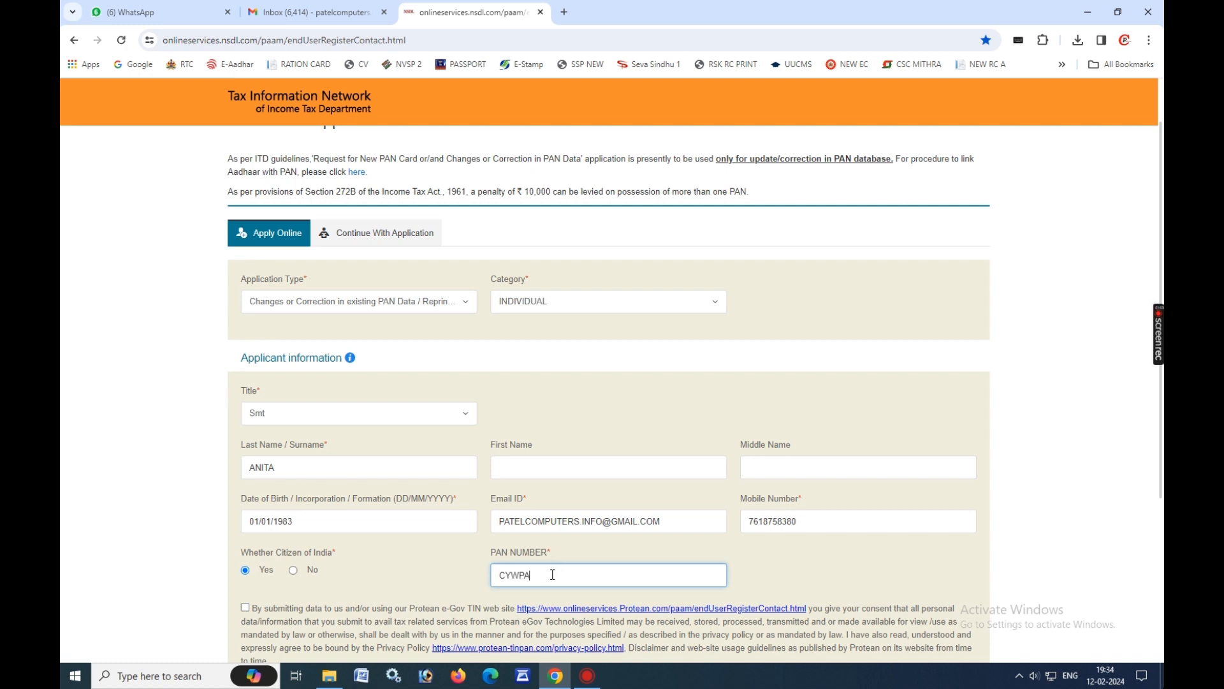
- Tick the data-sharing consent box and enter the captcha code
scroll(553, 564, down, 2)
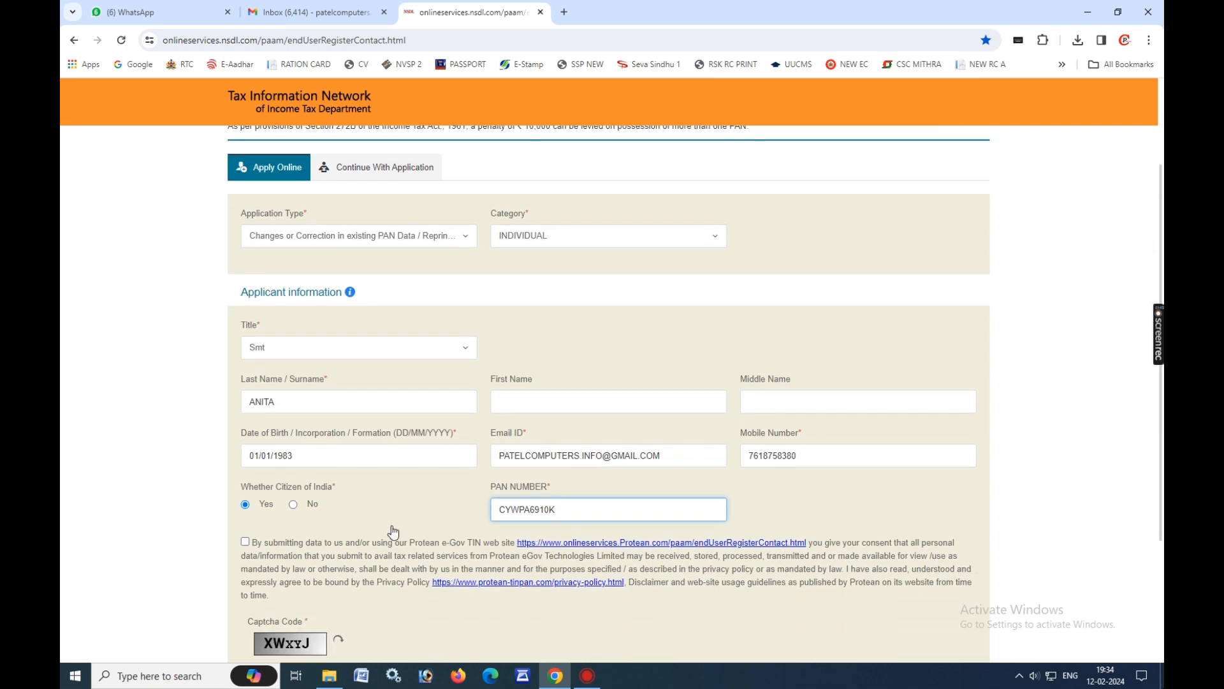
click(246, 476)
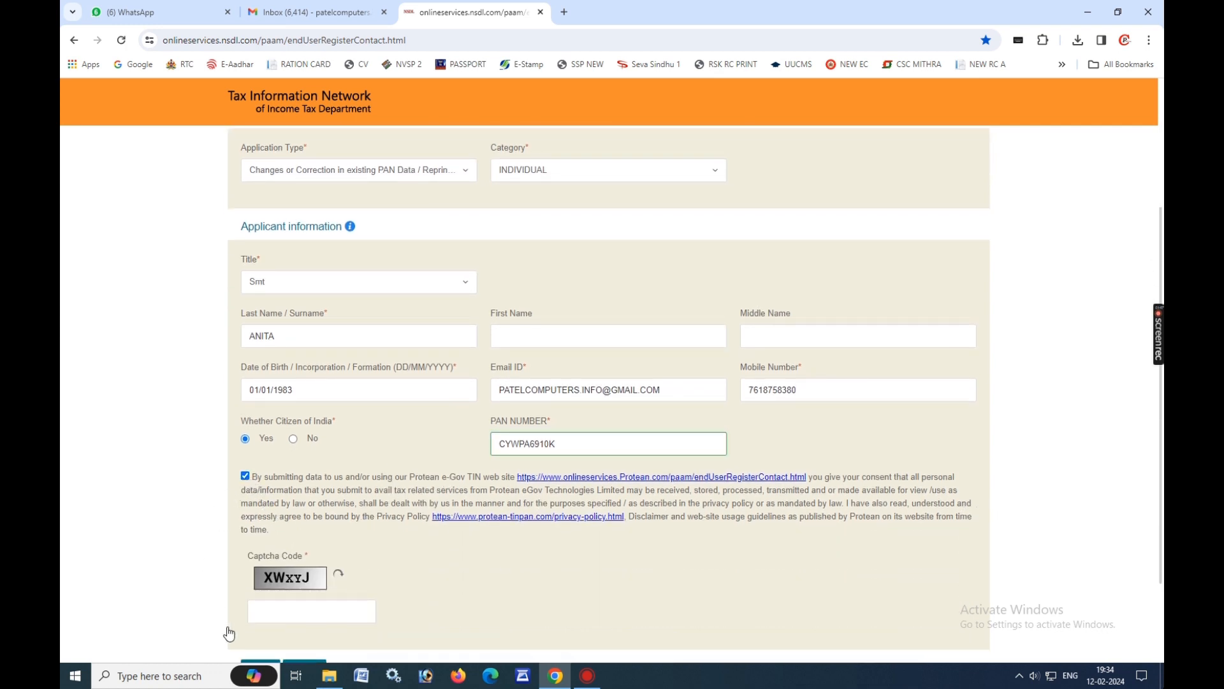
click(302, 612)
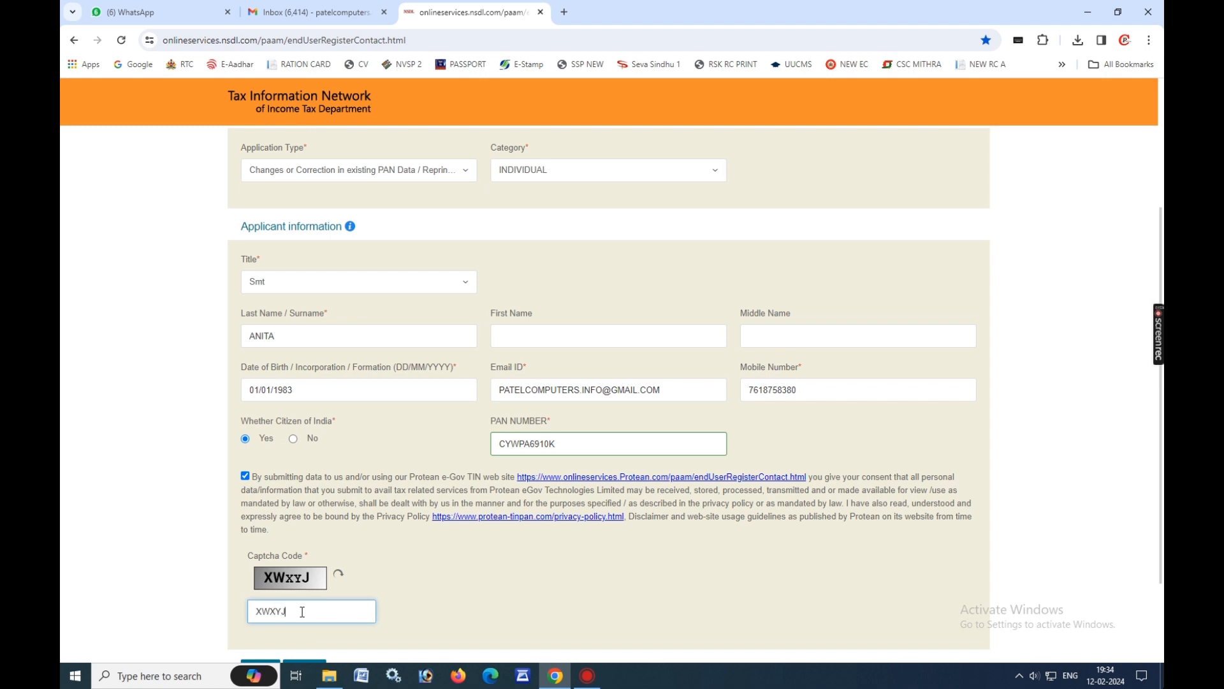
click(450, 573)
scroll(450, 572, down, 2)
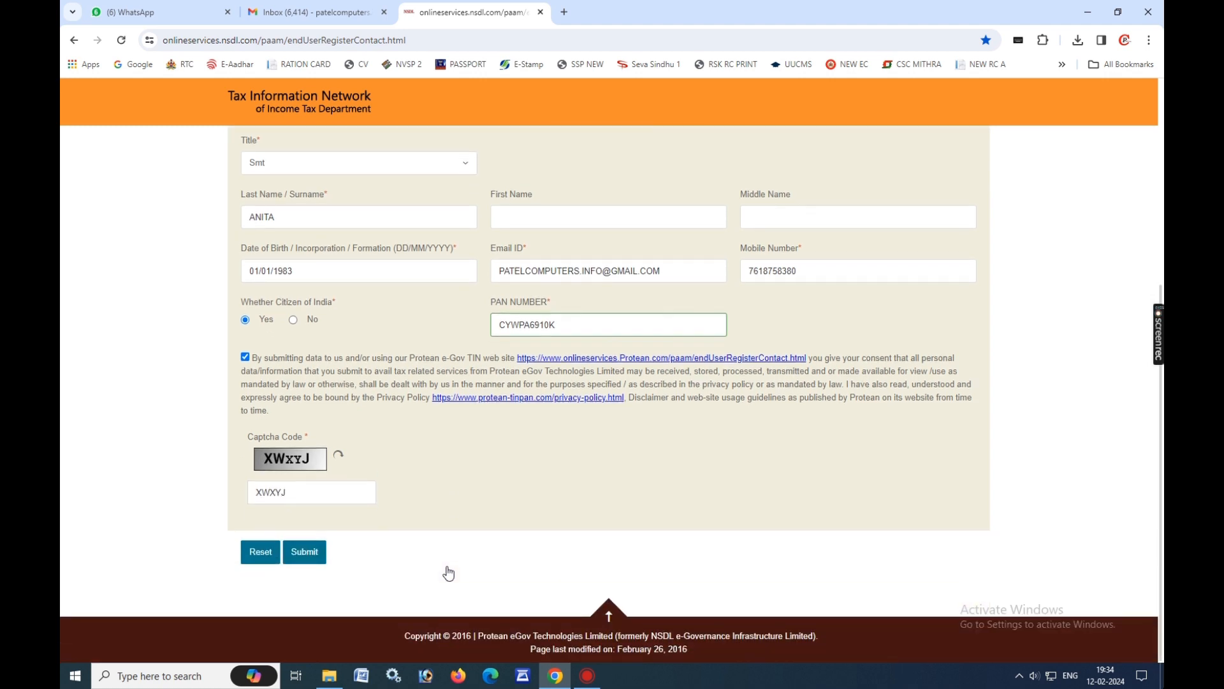
- Submit the registration, note the issued temporary token number, and continue to the PAN application form
click(306, 553)
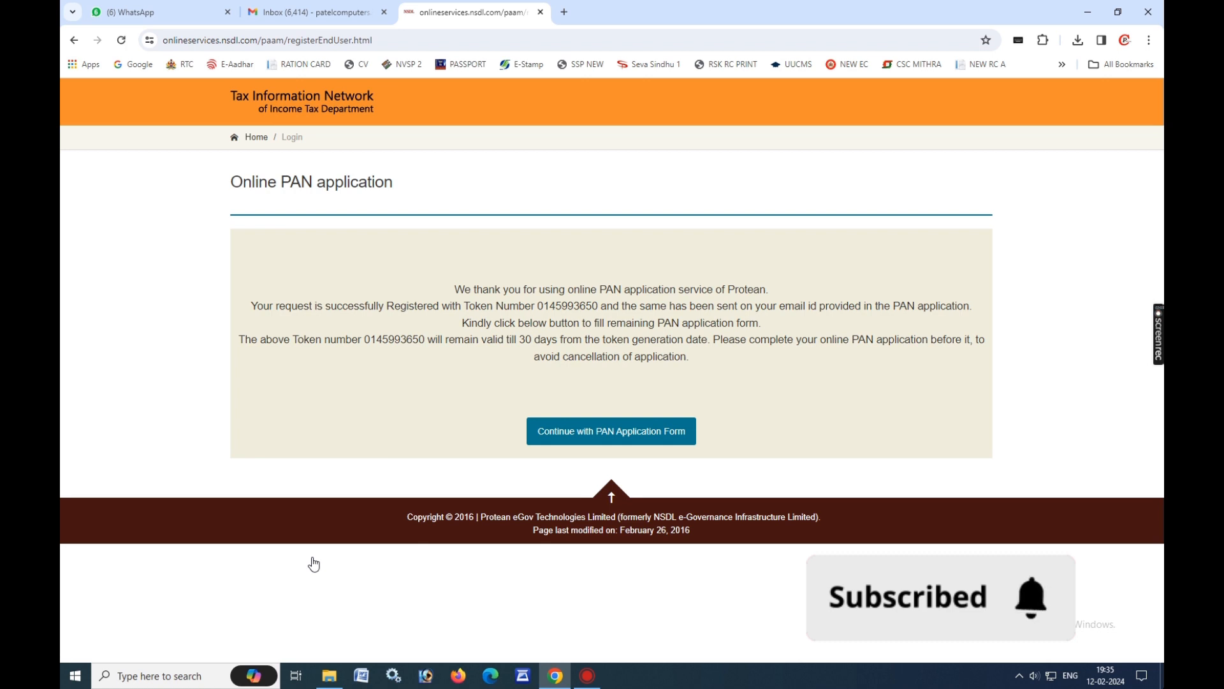
drag(653, 291, 794, 292)
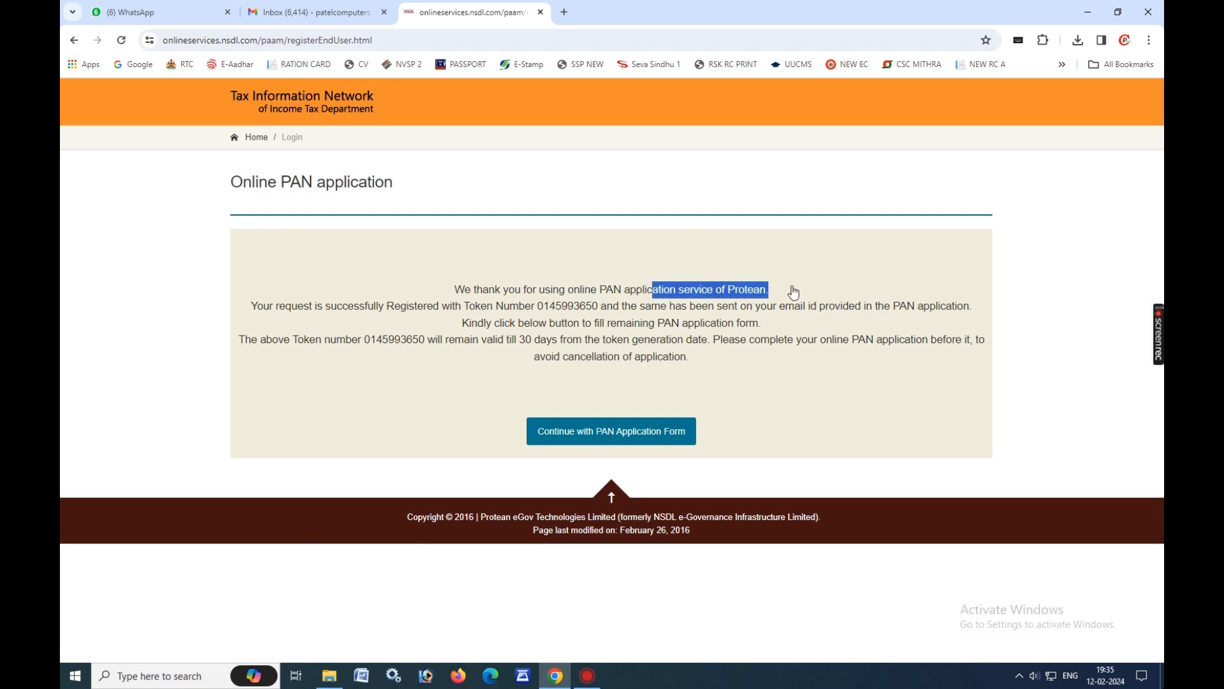
drag(370, 311, 568, 313)
click(556, 311)
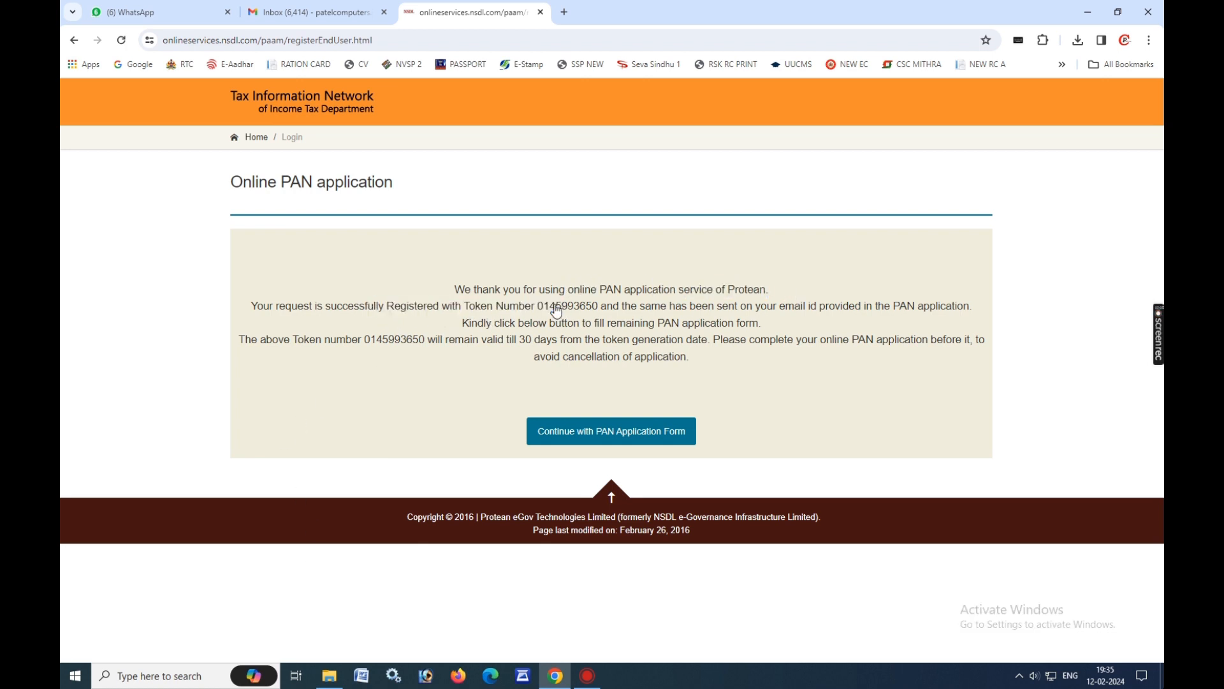
double_click(556, 312)
click(609, 319)
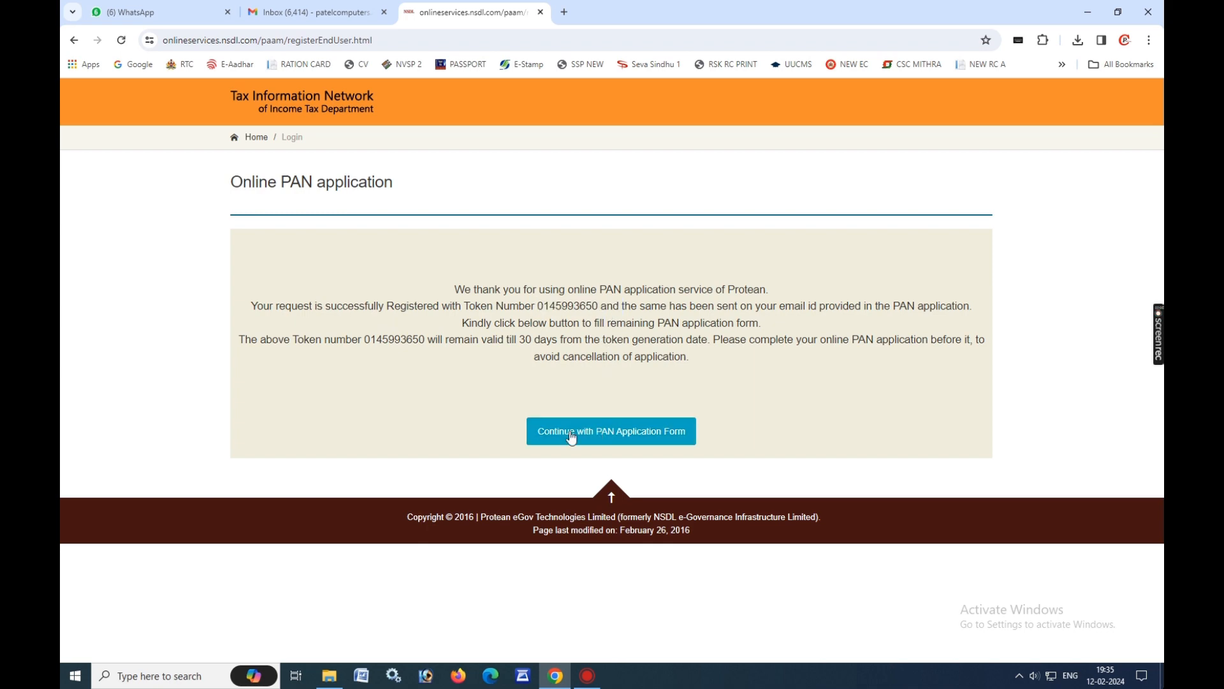
click(645, 440)
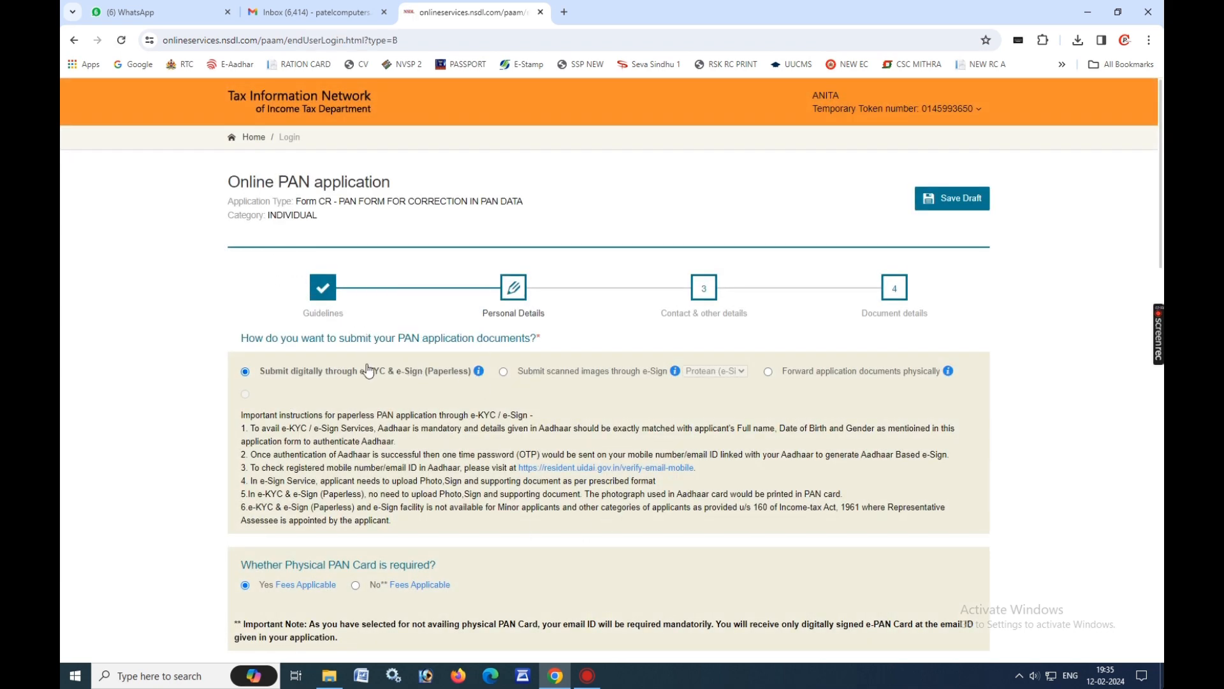
- Agree to print the Aadhaar photograph and choose submitting scanned images through e-Sign
drag(261, 371, 367, 373)
click(379, 382)
scroll(320, 443, down, 5)
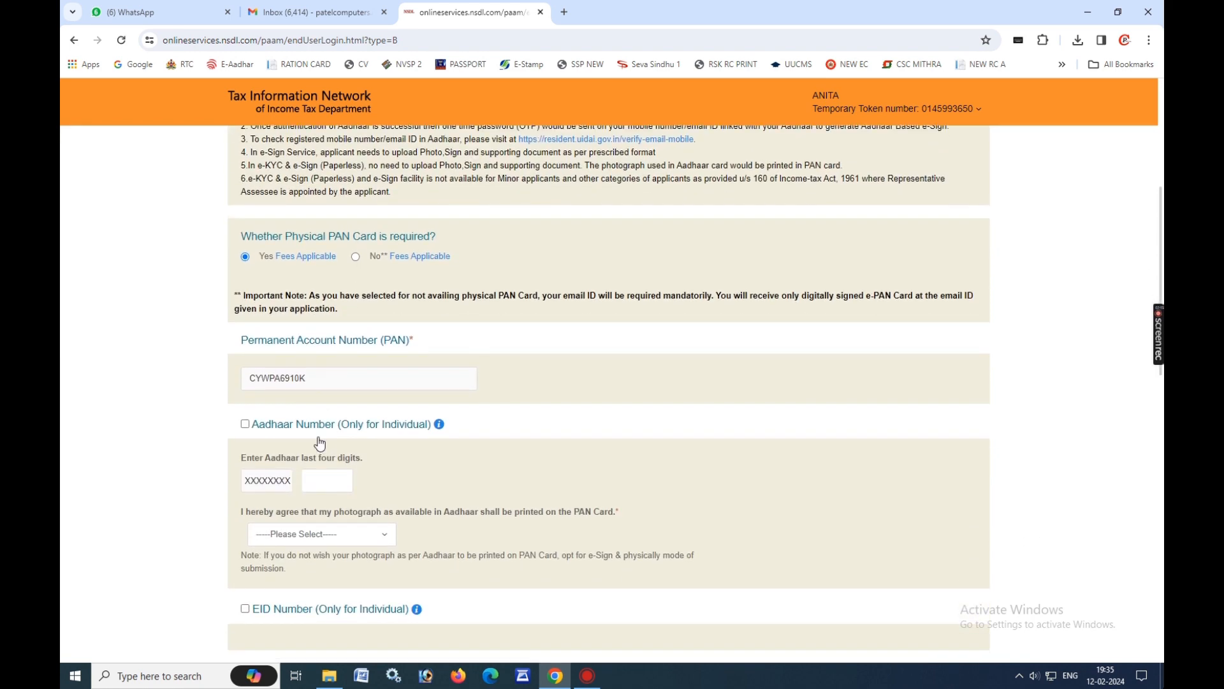
scroll(292, 437, down, 1)
click(297, 472)
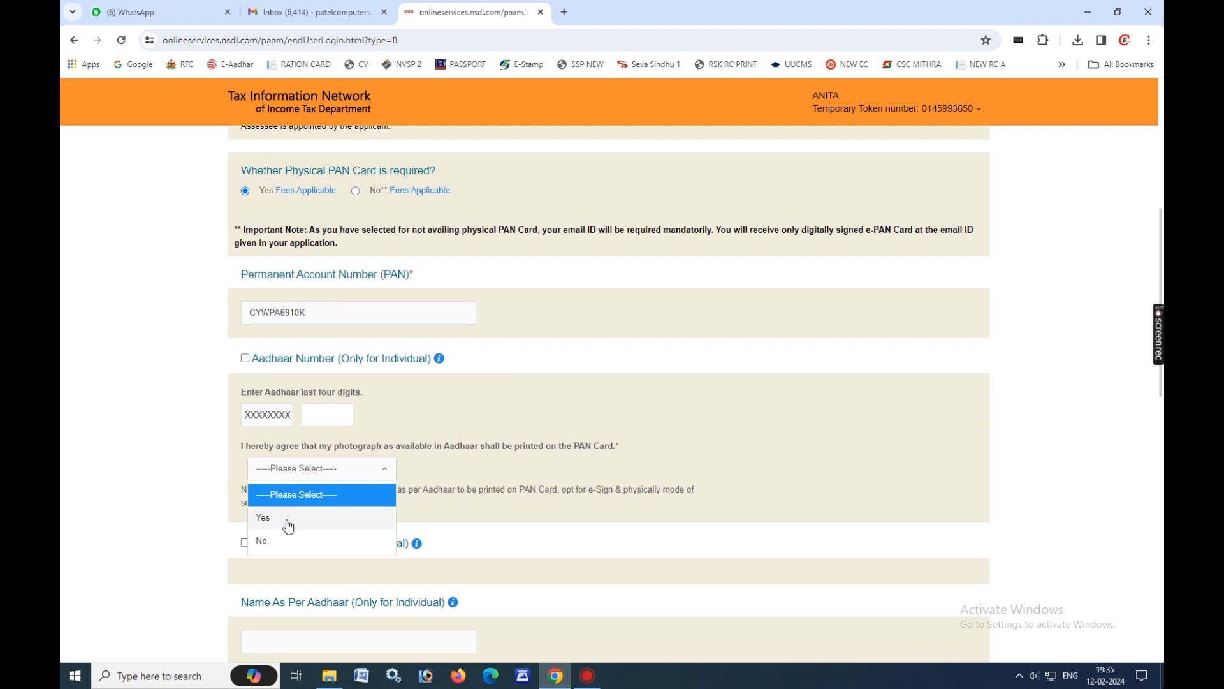
click(288, 520)
scroll(384, 526, up, 2)
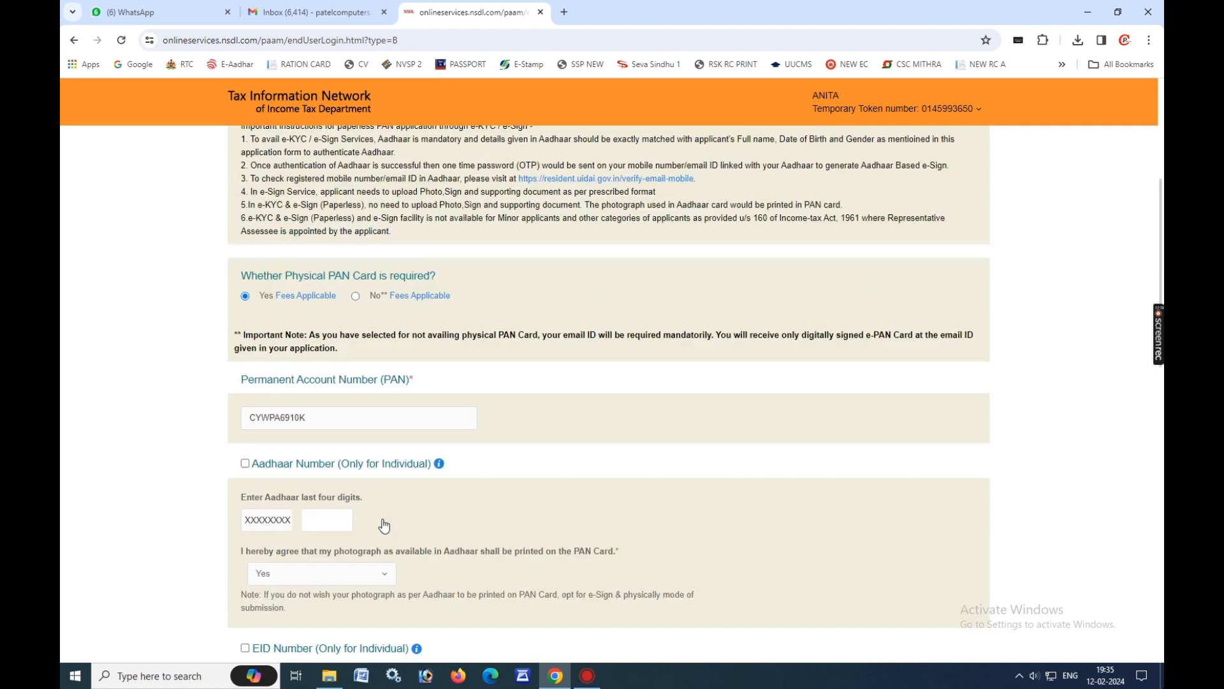
scroll(384, 526, up, 5)
drag(503, 372, 637, 383)
click(632, 383)
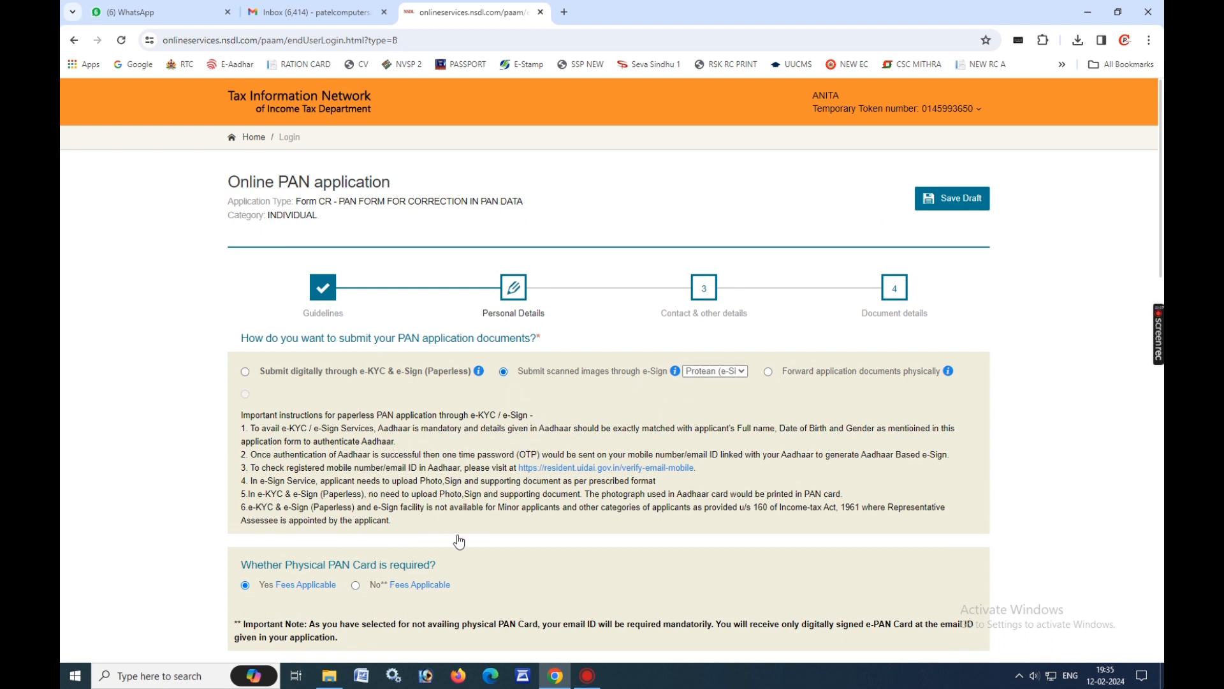
- Enter the last four digits of the applicant's Aadhaar number
scroll(451, 529, down, 3)
scroll(448, 513, down, 1)
click(255, 439)
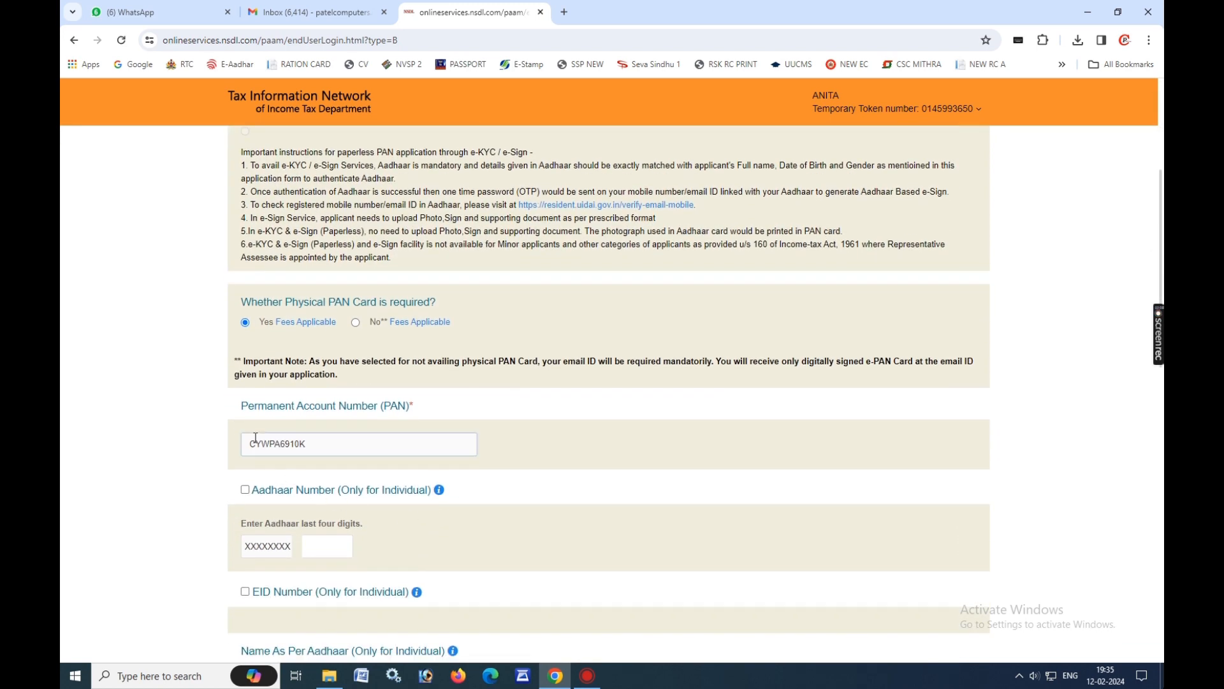
scroll(366, 468, down, 2)
click(325, 412)
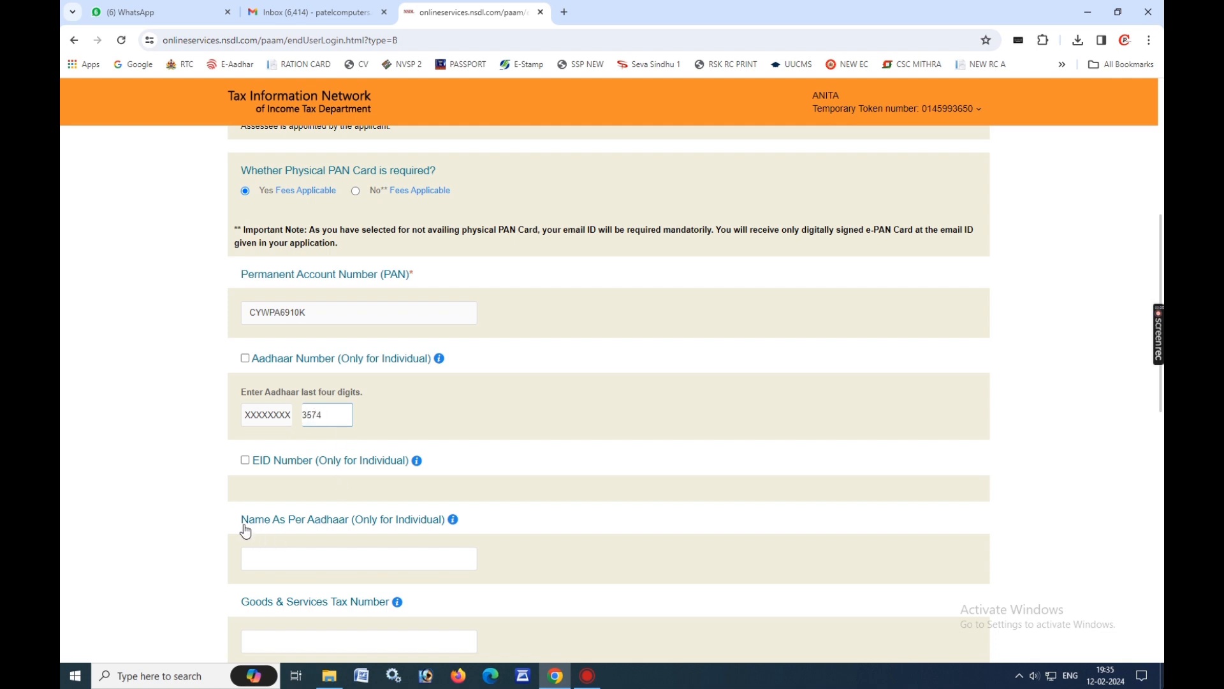
- Enter the name as per Aadhaar and set the gender to Female
drag(242, 525, 345, 531)
click(316, 549)
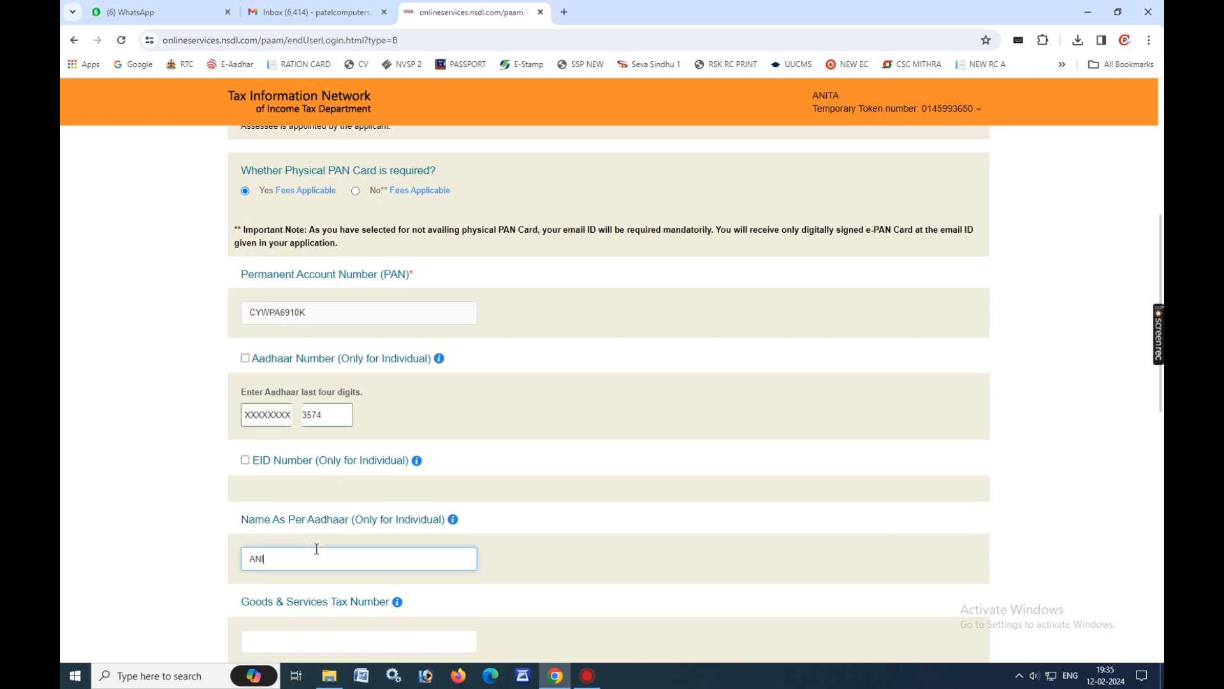
scroll(316, 549, down, 3)
scroll(292, 543, down, 2)
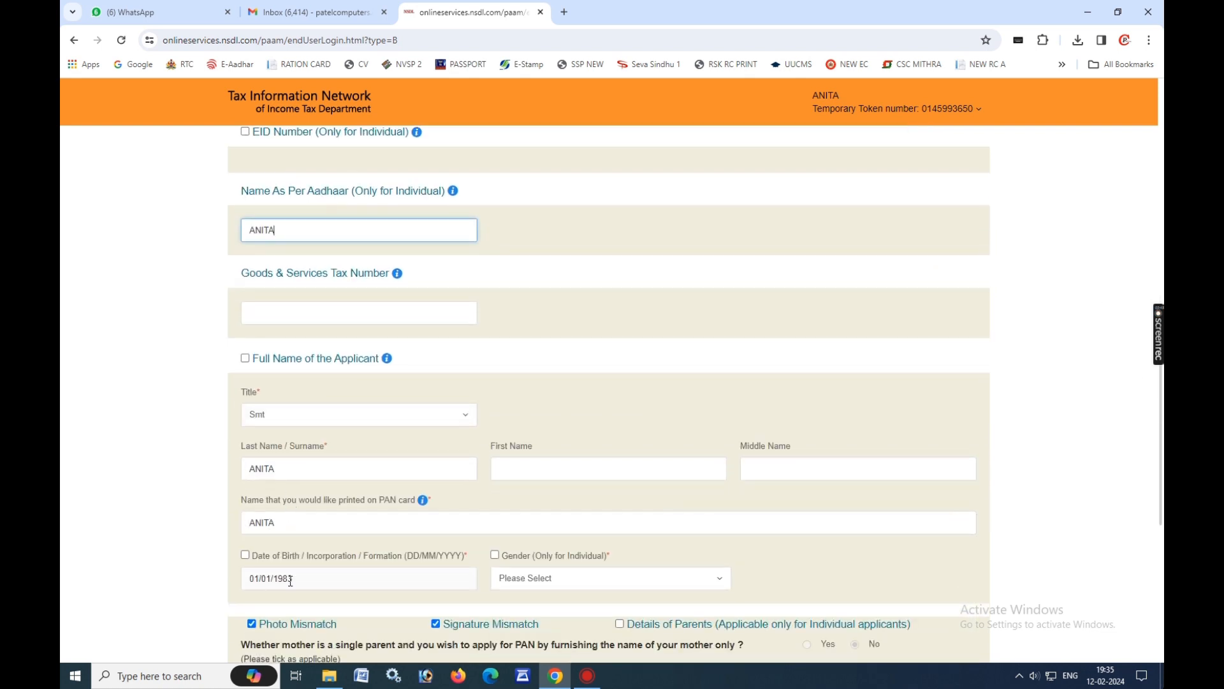
click(539, 578)
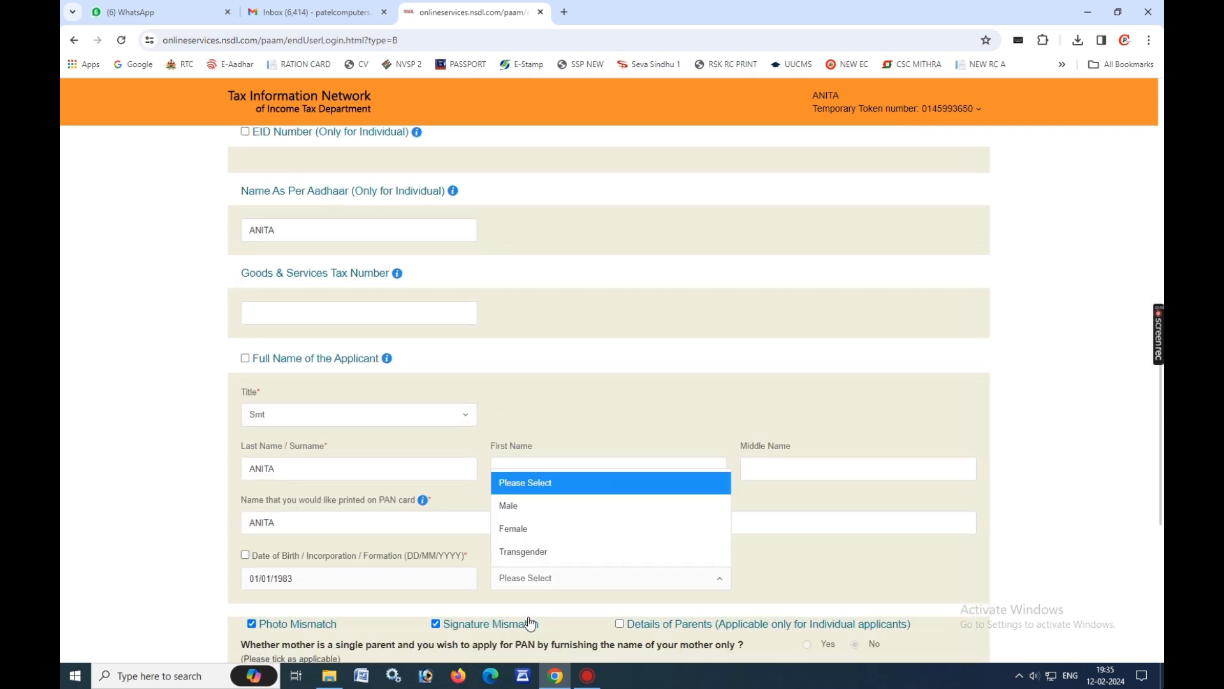
click(510, 529)
- Fill in the father's last and first names and proceed to Contact & other details
scroll(326, 458, down, 3)
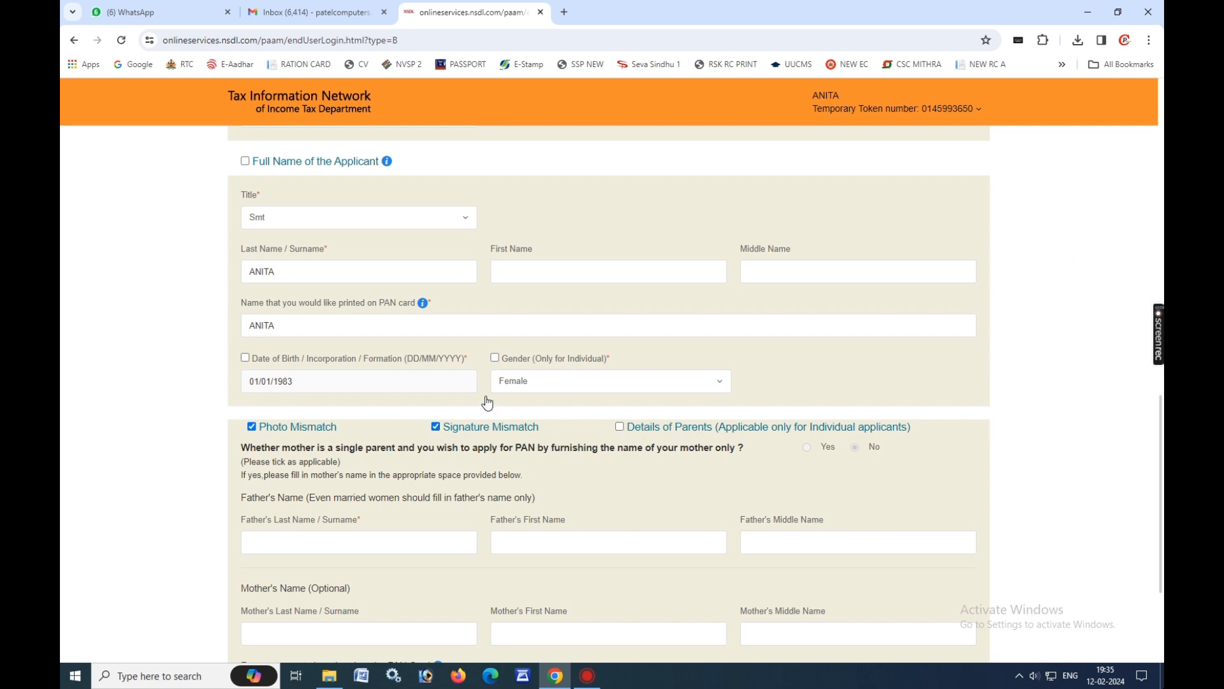
scroll(296, 304, up, 1)
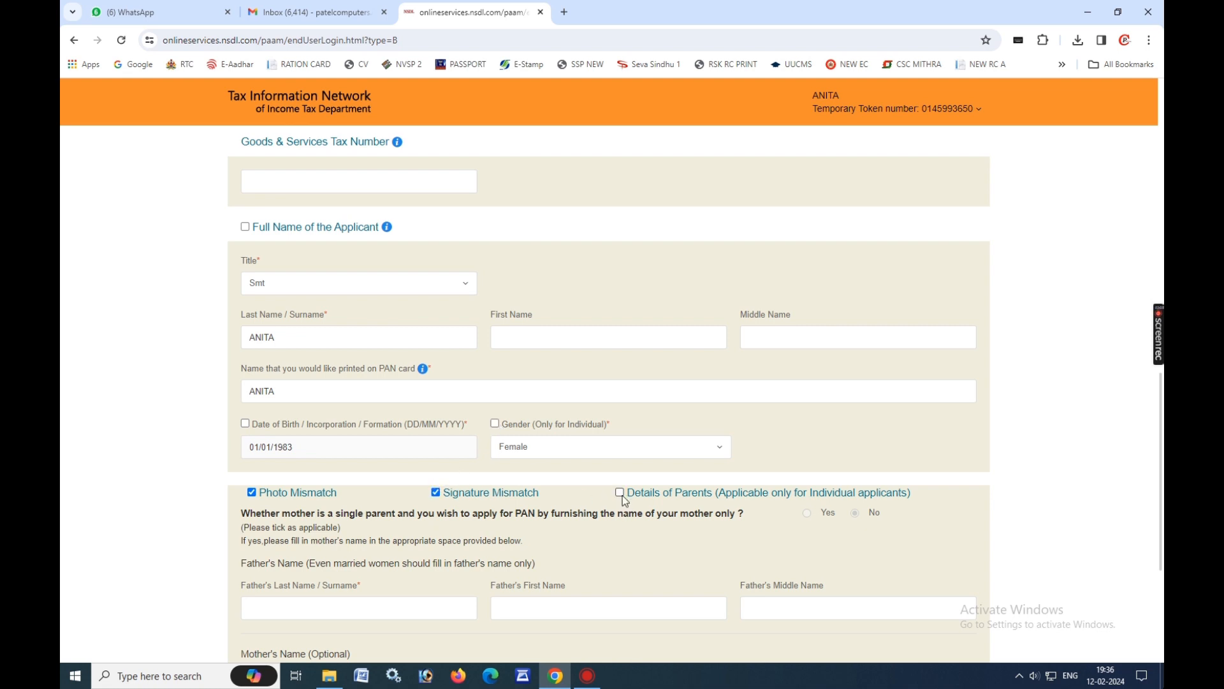
scroll(605, 517, down, 2)
click(286, 471)
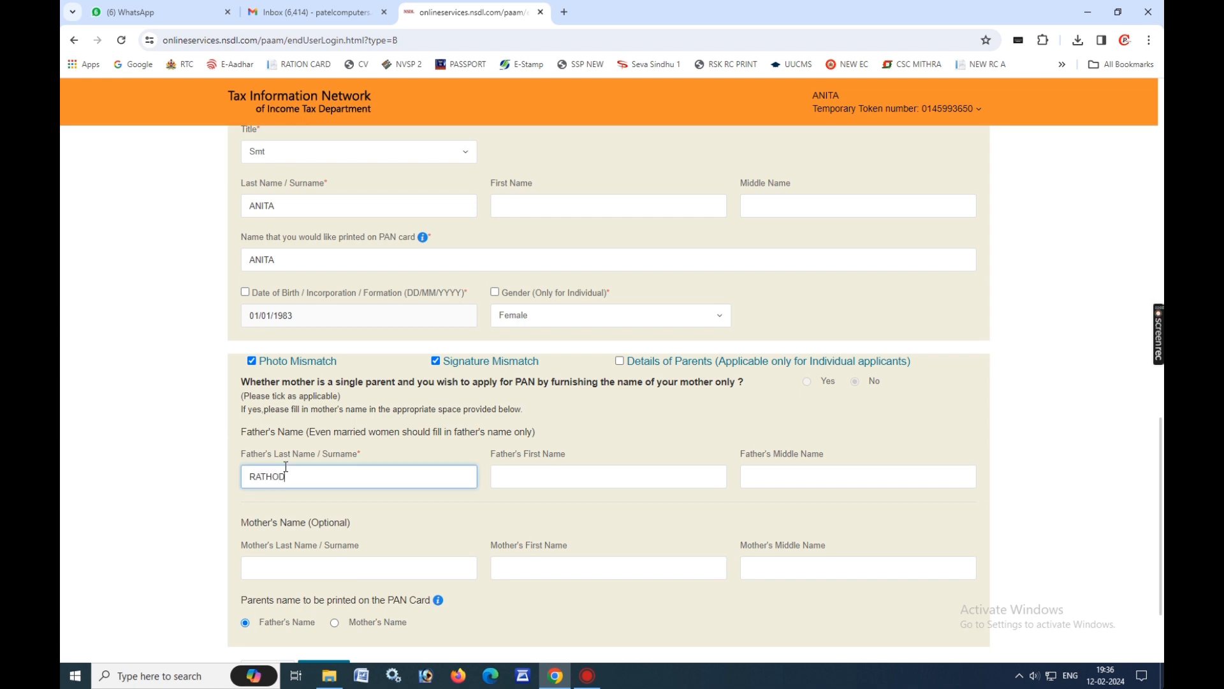
key(Tab)
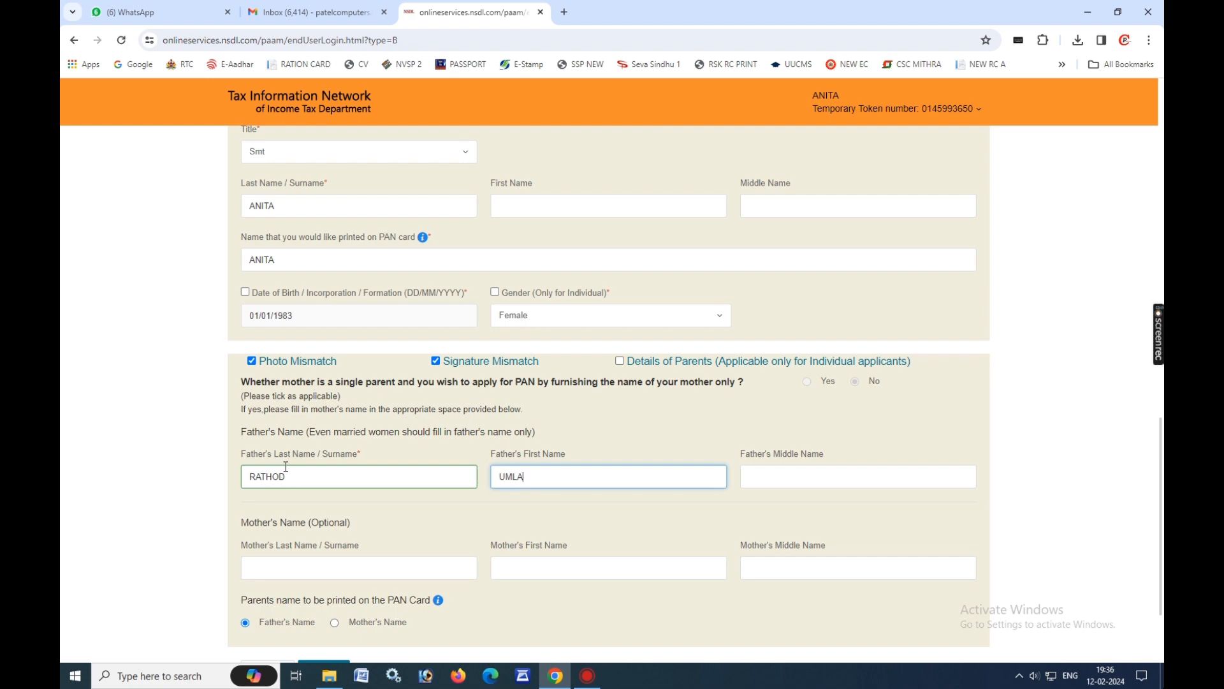
scroll(391, 535, down, 3)
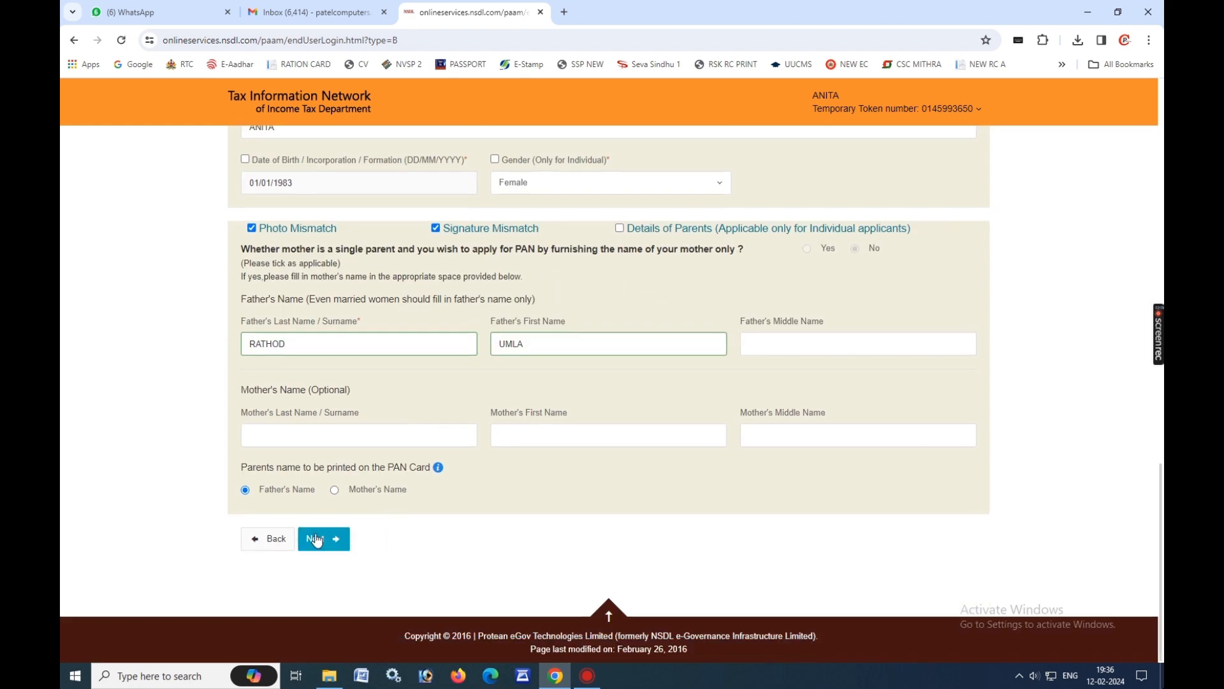
click(319, 537)
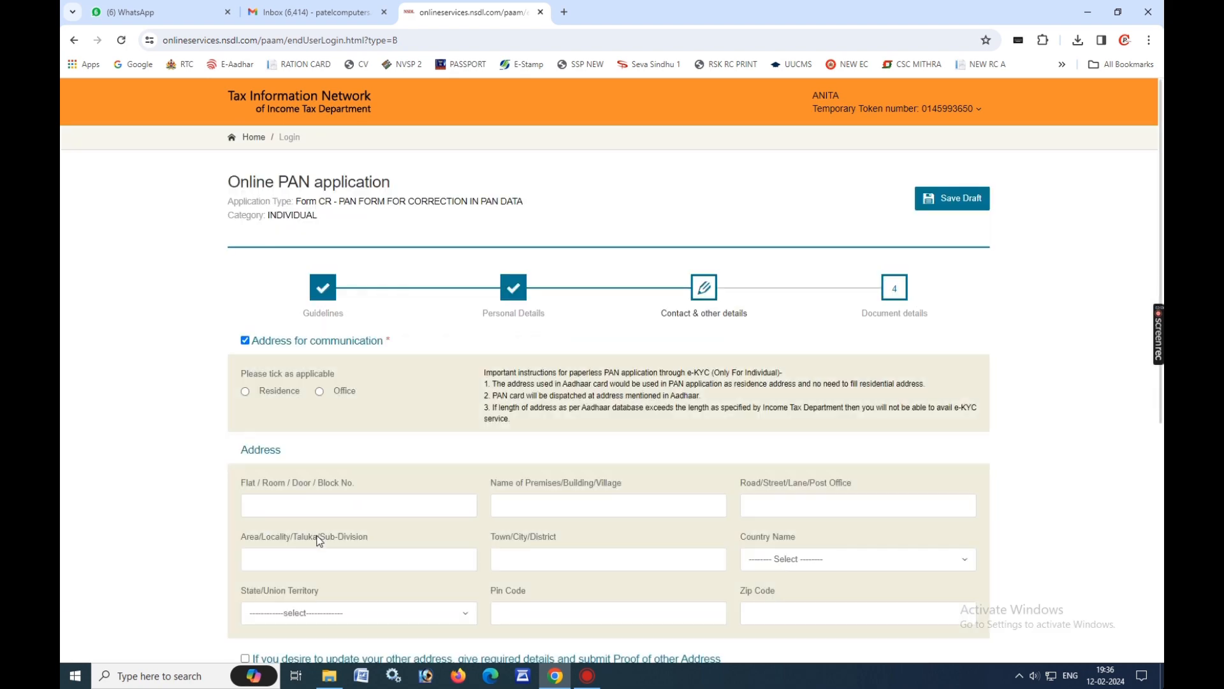
- Mark the communication address as residence and fill in the house, premises, road, area and city lines
click(246, 393)
click(294, 499)
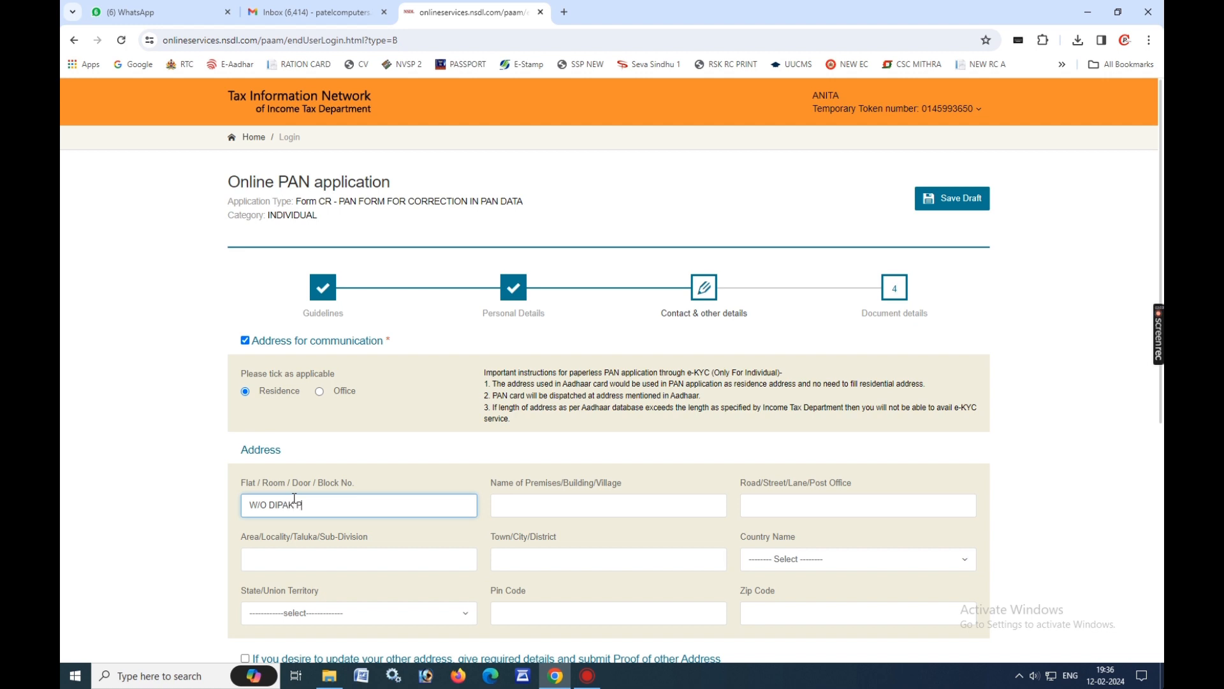
key(Tab)
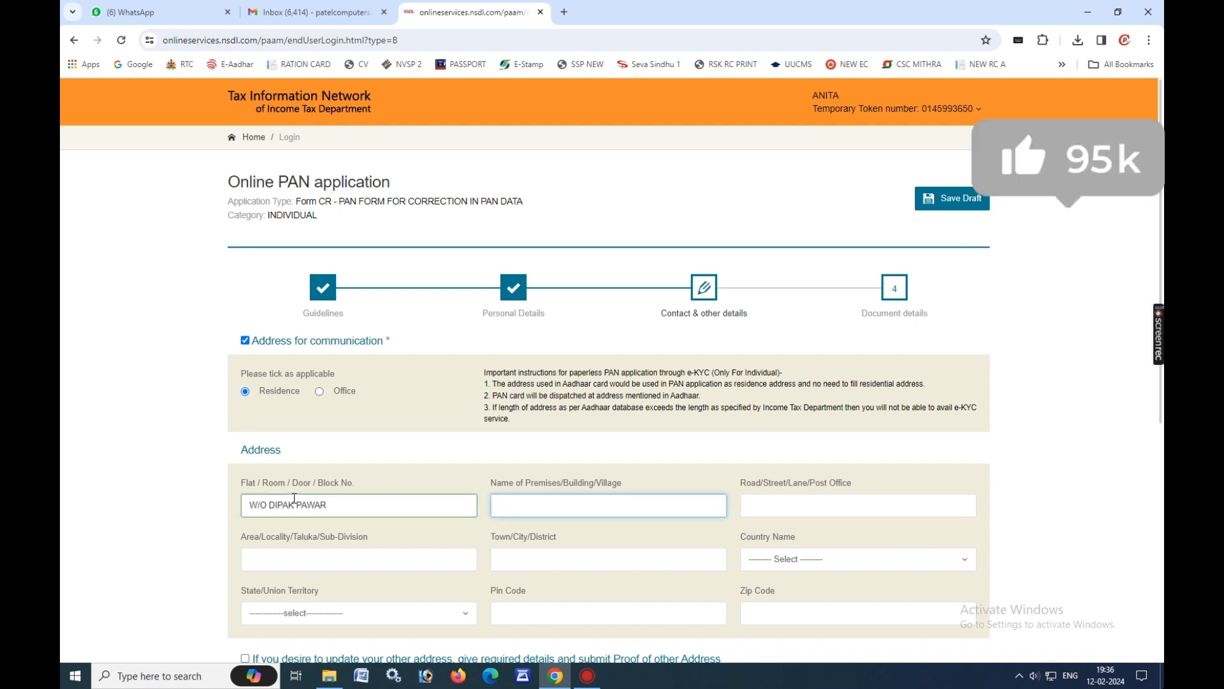
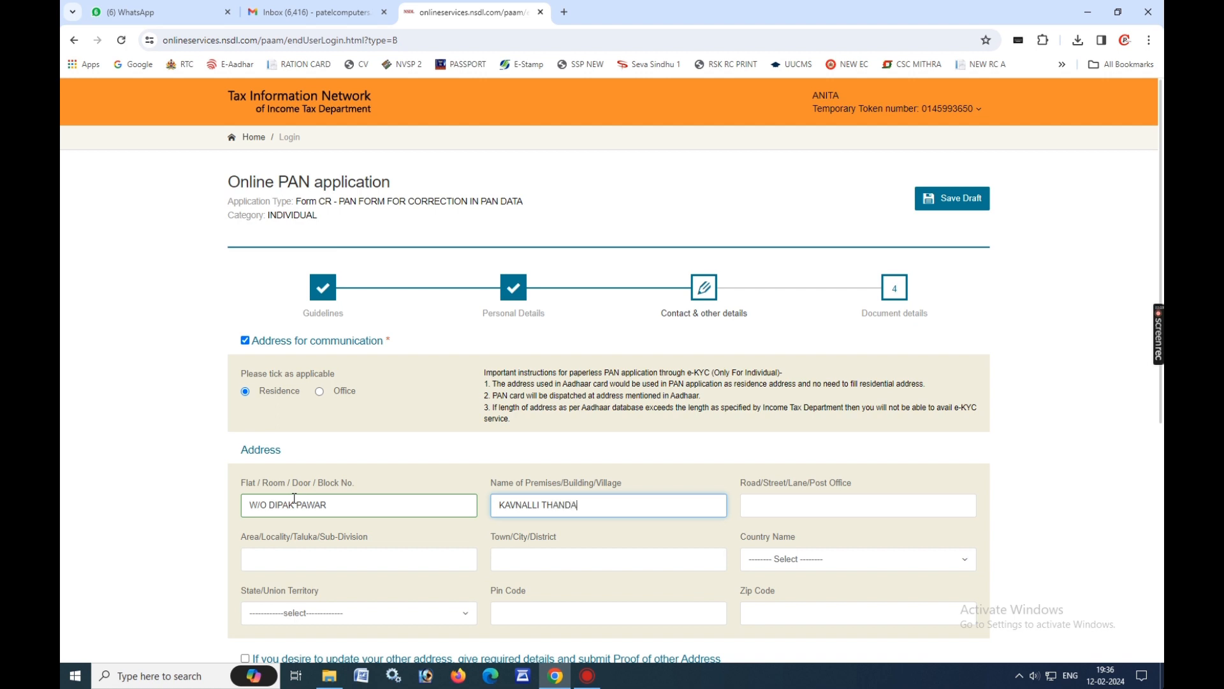
key(Tab)
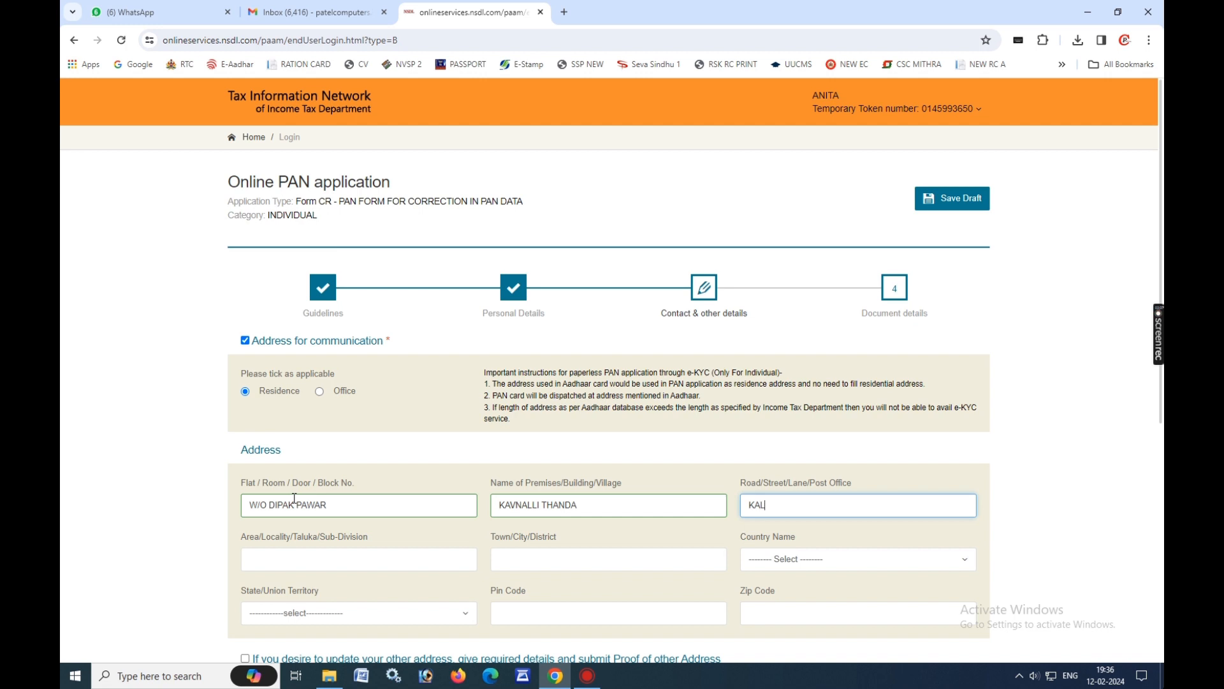
key(Tab)
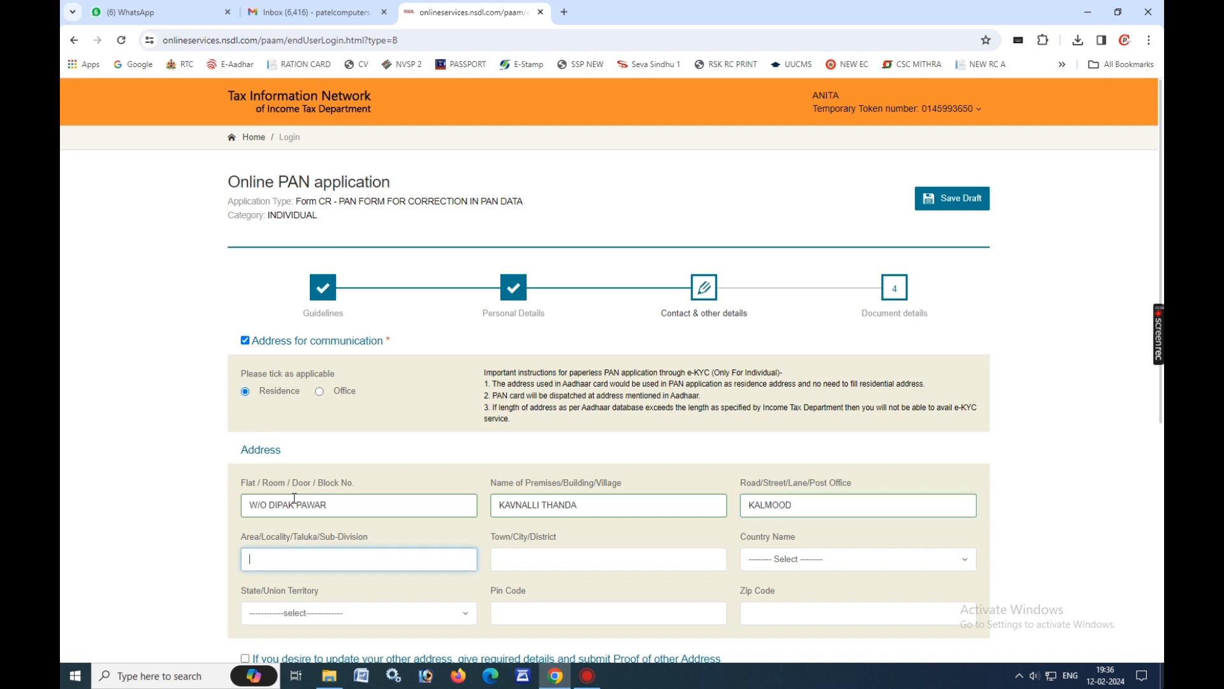
key(Tab)
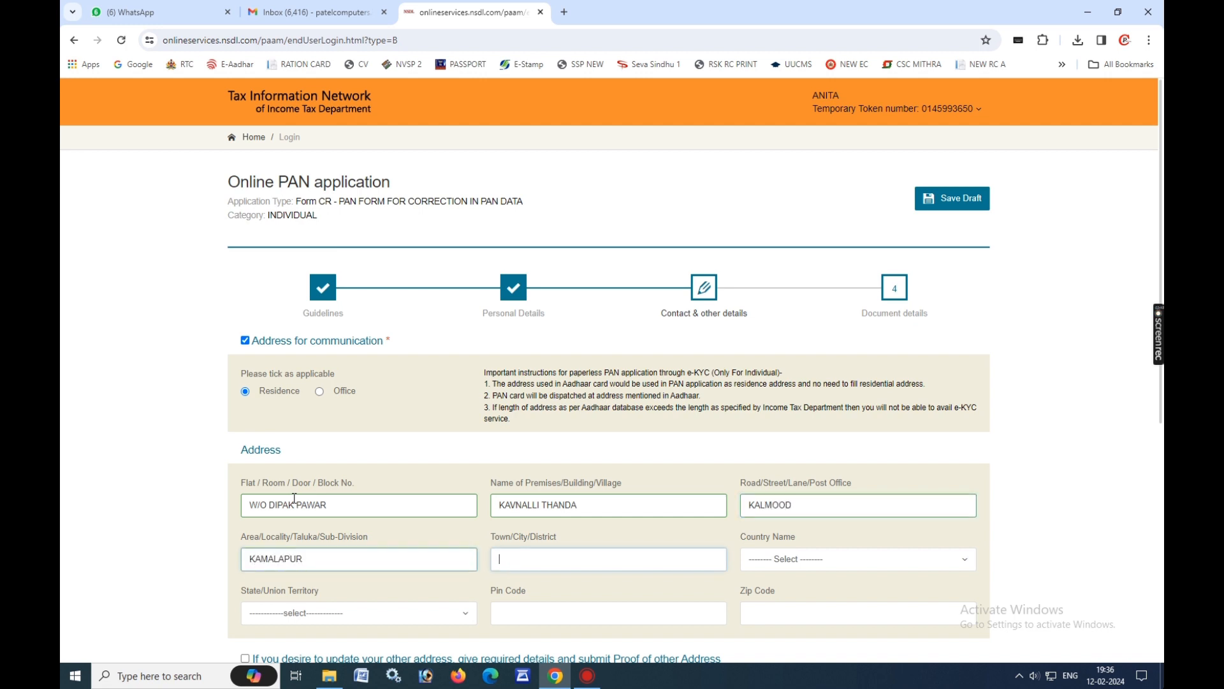
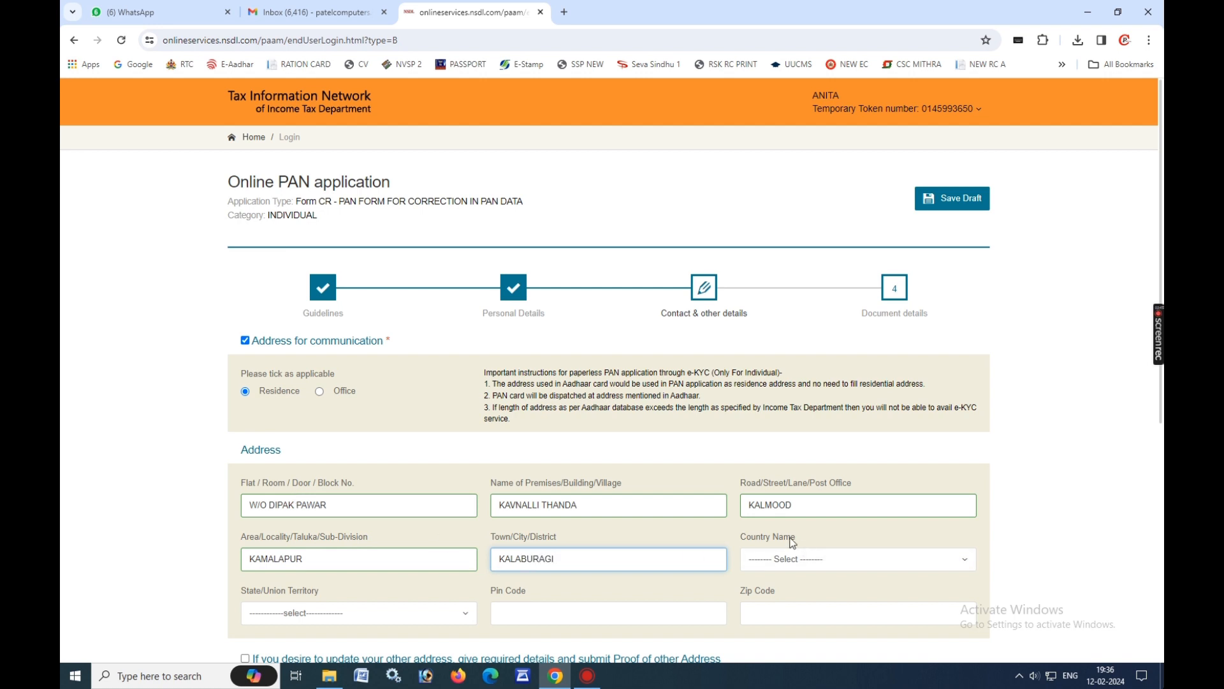
- Select INDIA as the address country
drag(738, 489, 826, 485)
click(787, 492)
click(618, 482)
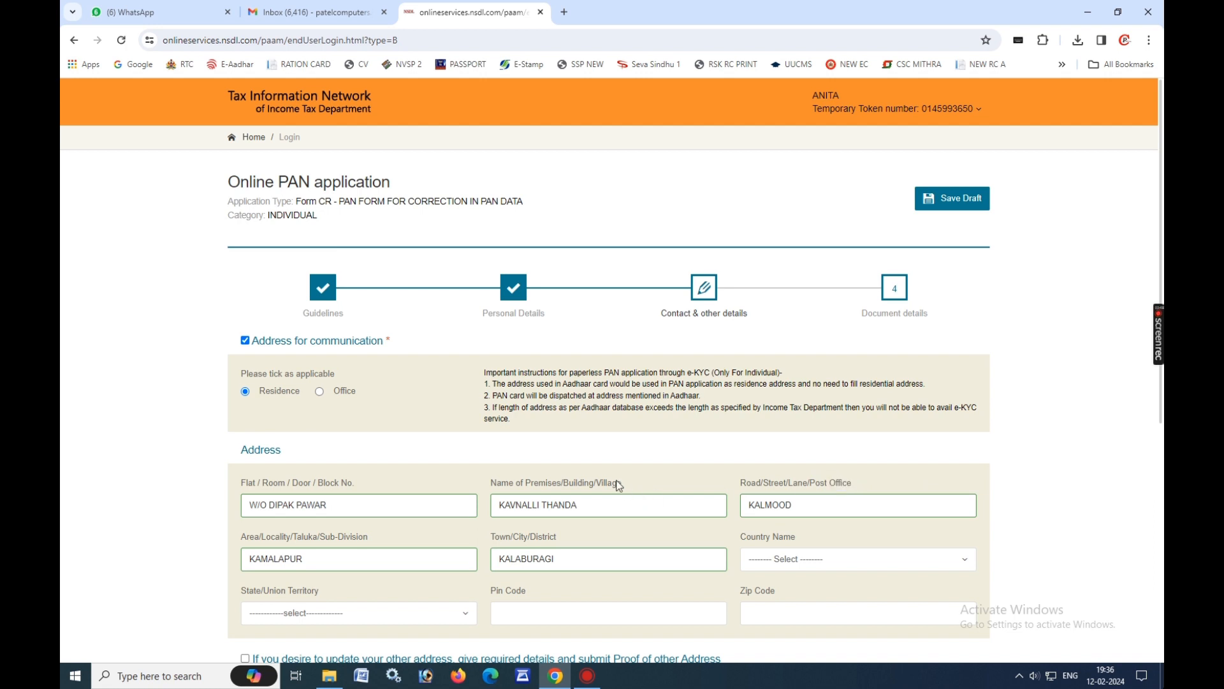
drag(619, 485, 596, 484)
drag(301, 534, 312, 537)
drag(740, 538, 771, 539)
click(774, 565)
text(IND)
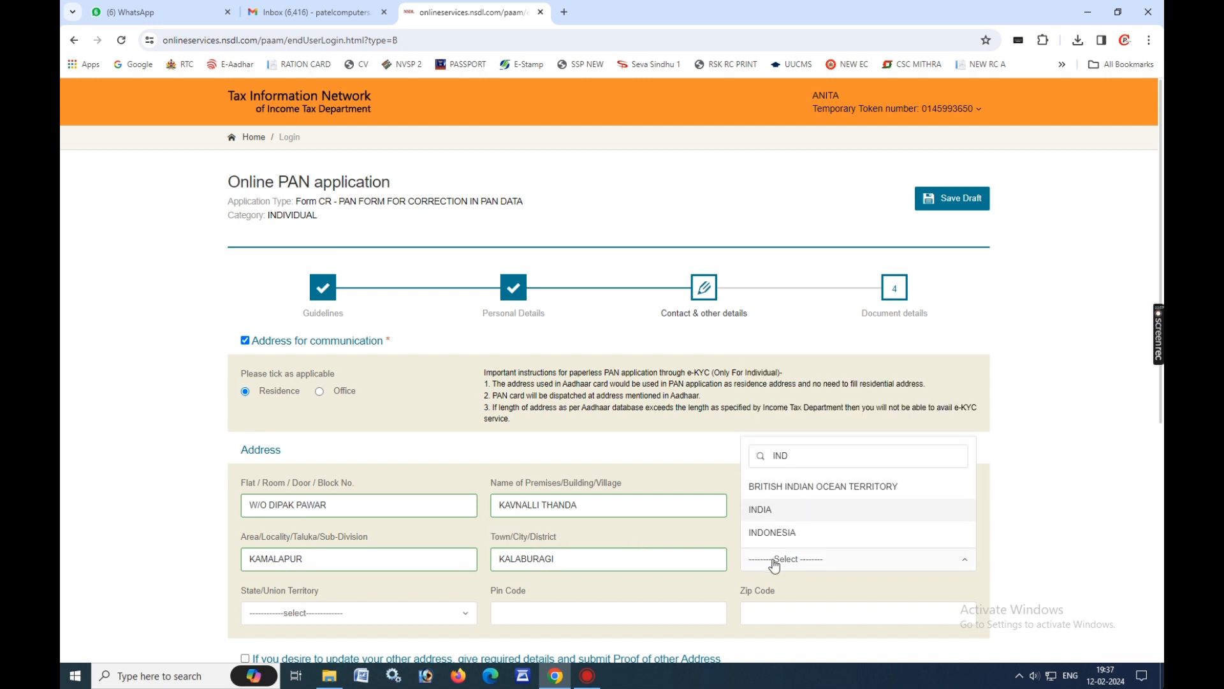
click(795, 508)
- Choose KARNATAKA as the state and enter the pin code
scroll(845, 470, down, 3)
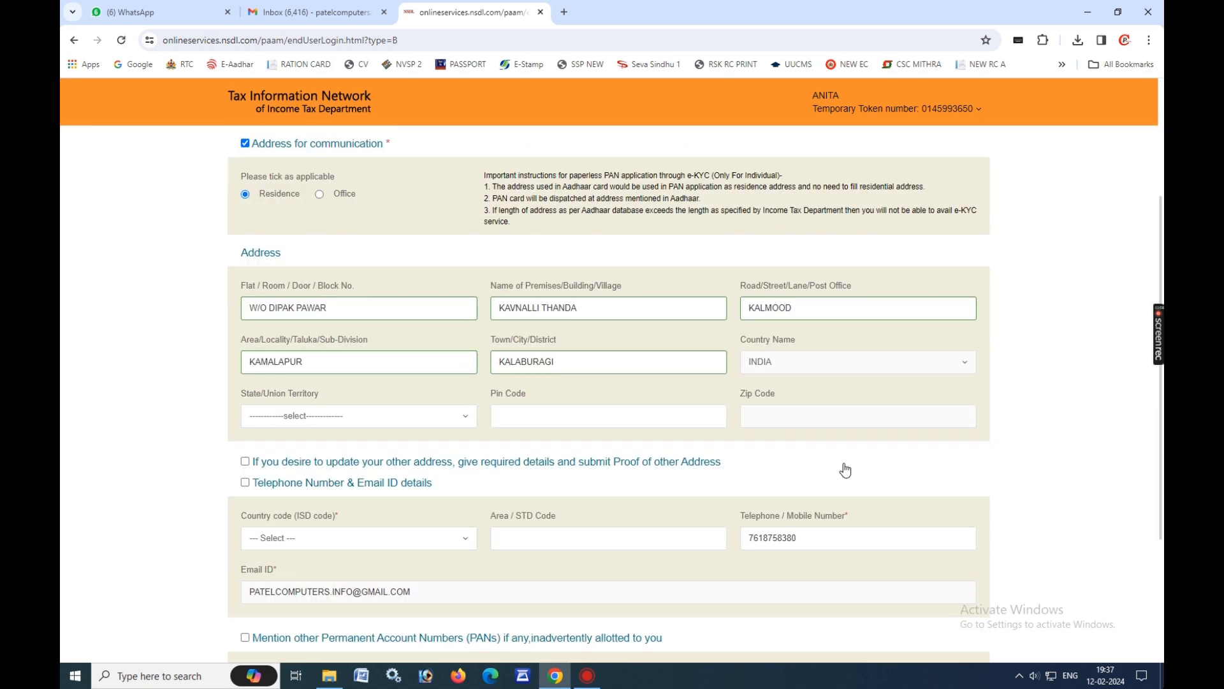
click(276, 416)
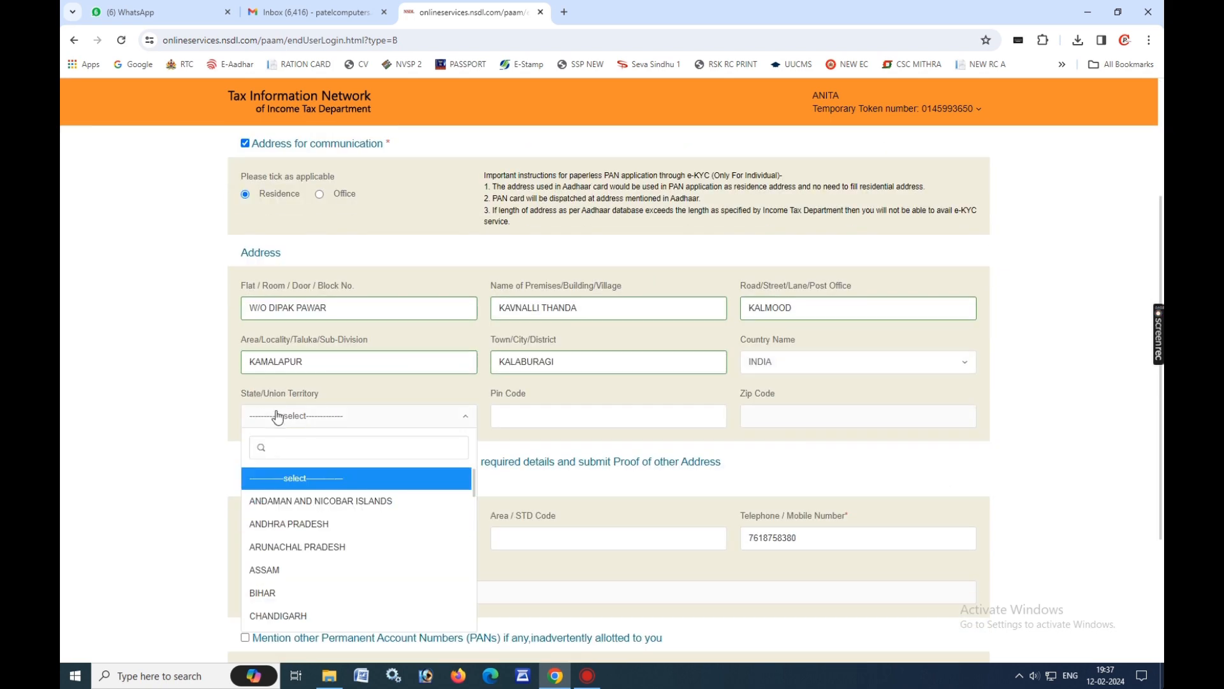
text(KAR)
key(Return)
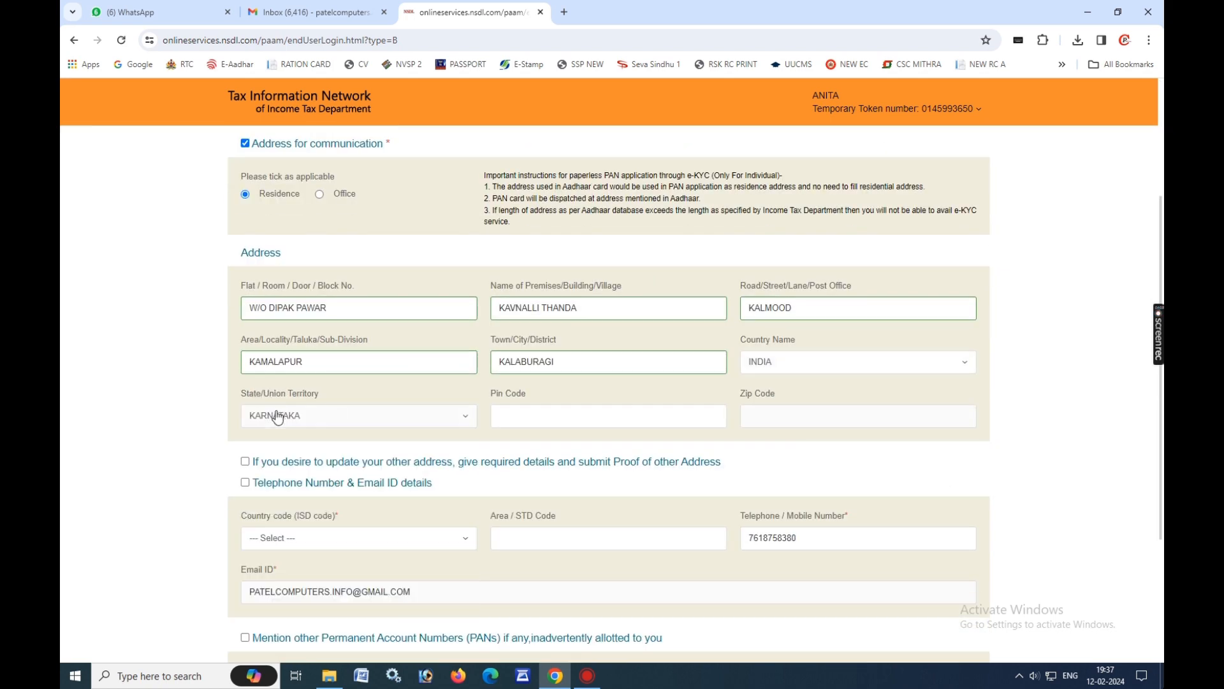
click(546, 416)
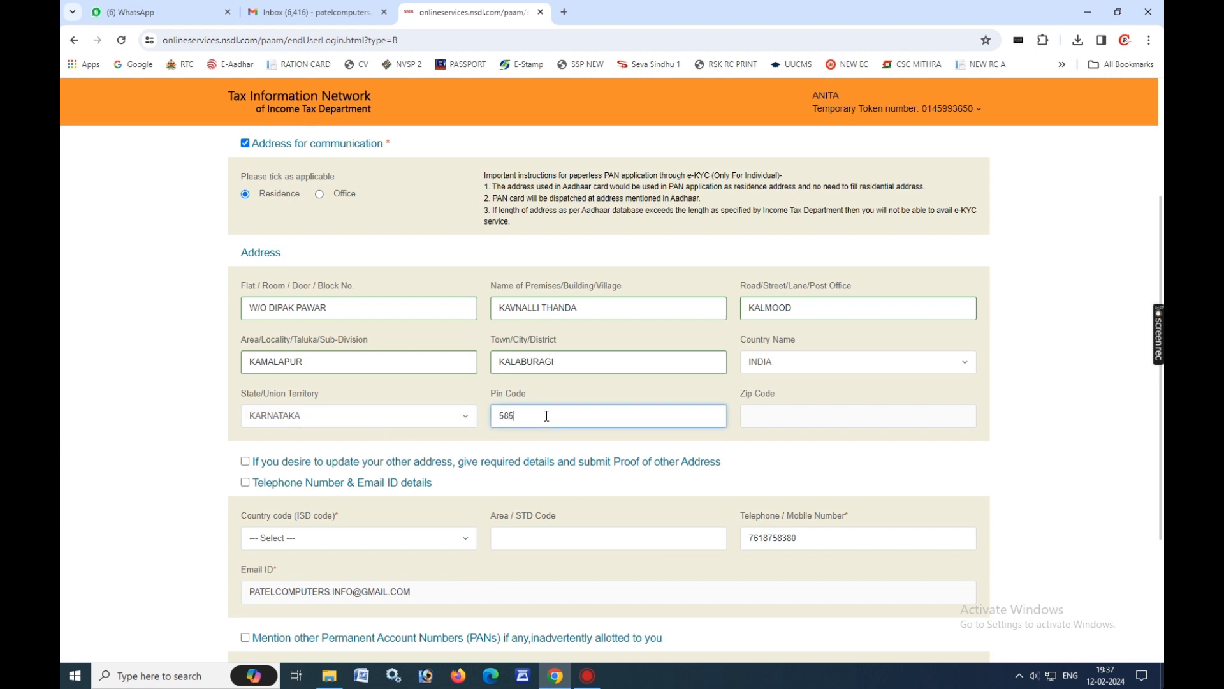
- Set the phone country code (ISD) to INDIA (91)
click(278, 539)
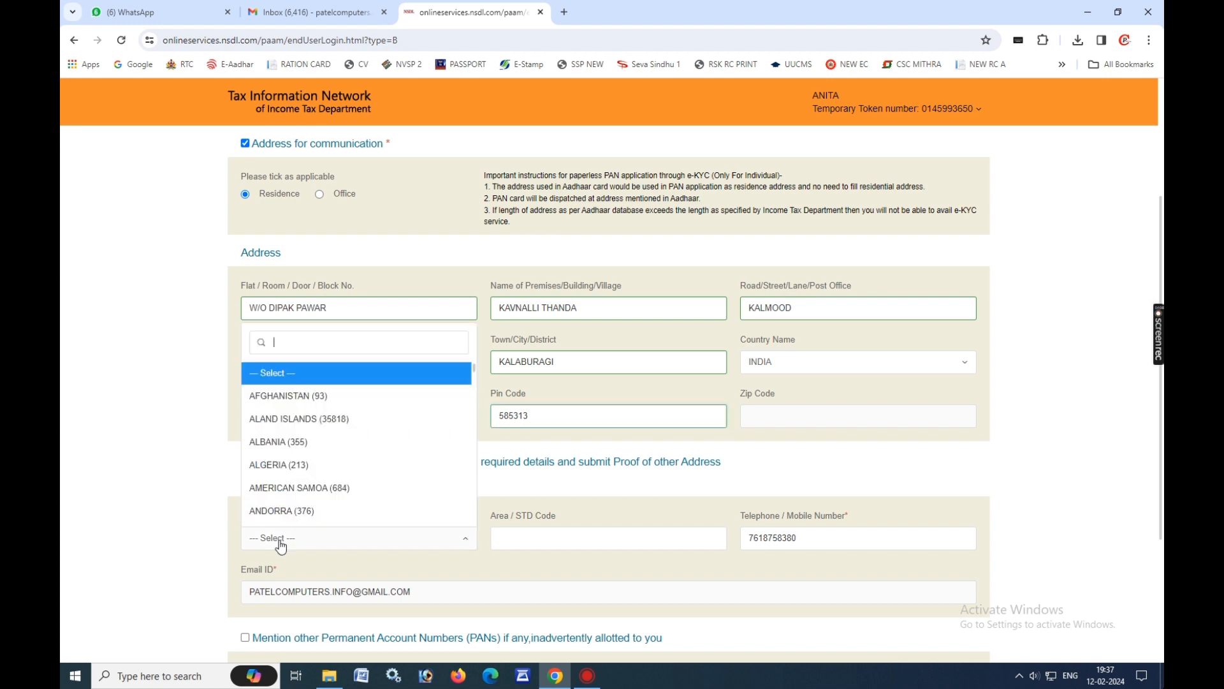
text(IND)
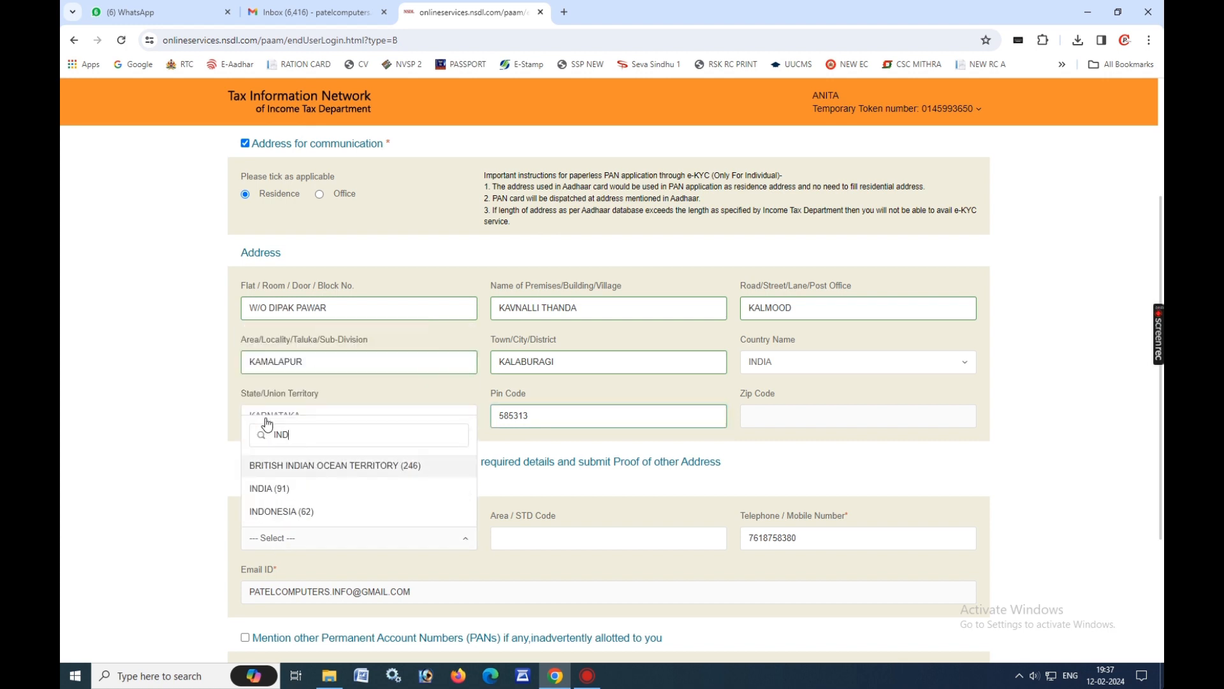
key(Down)
key(Return)
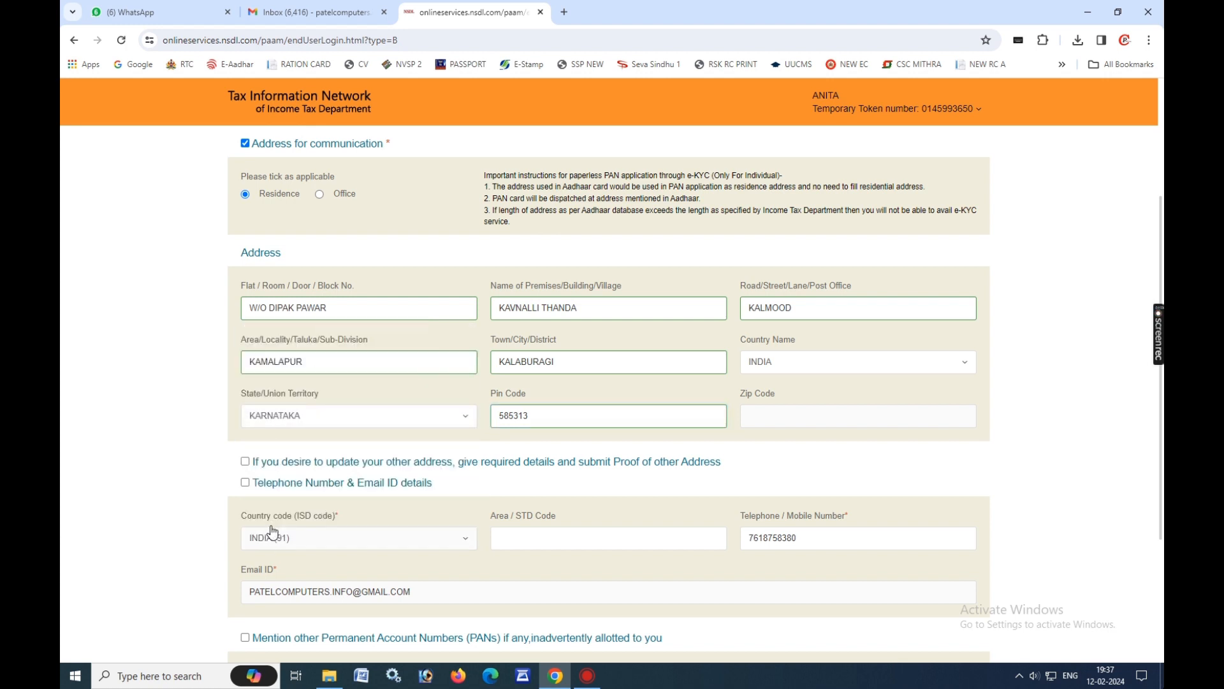
drag(260, 588, 386, 593)
click(412, 588)
scroll(412, 587, down, 3)
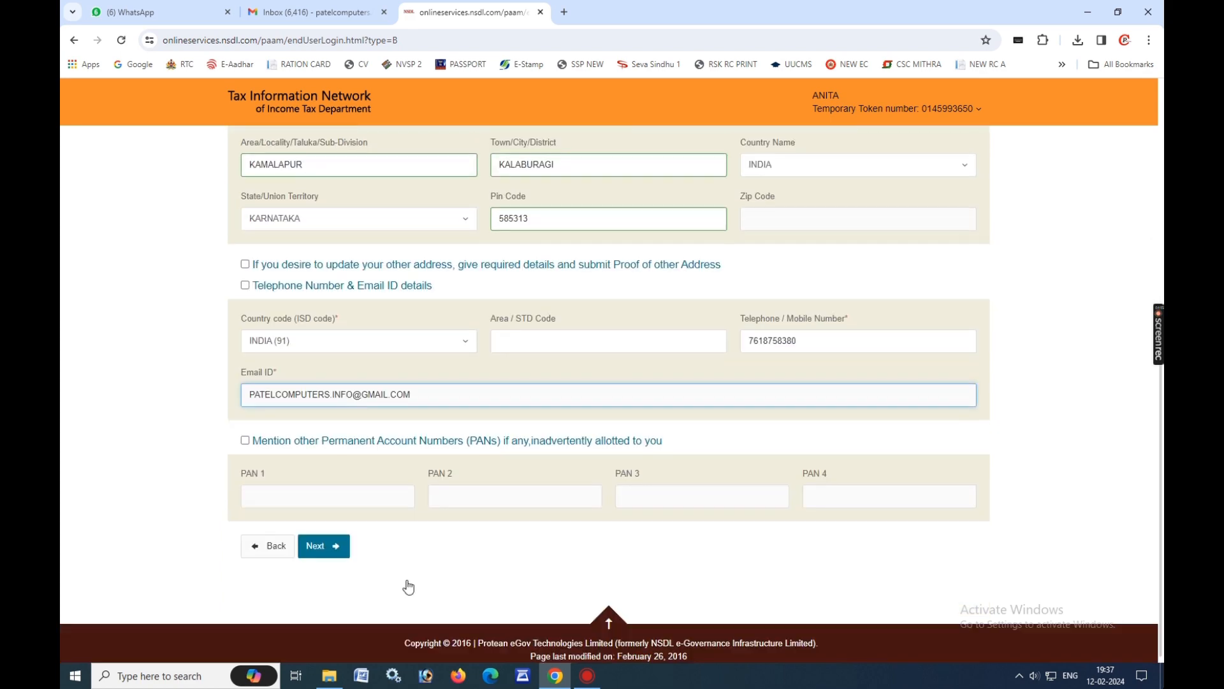
- On Document details, choose AADHAAR Card as proof of identity, address and date of birth
click(333, 547)
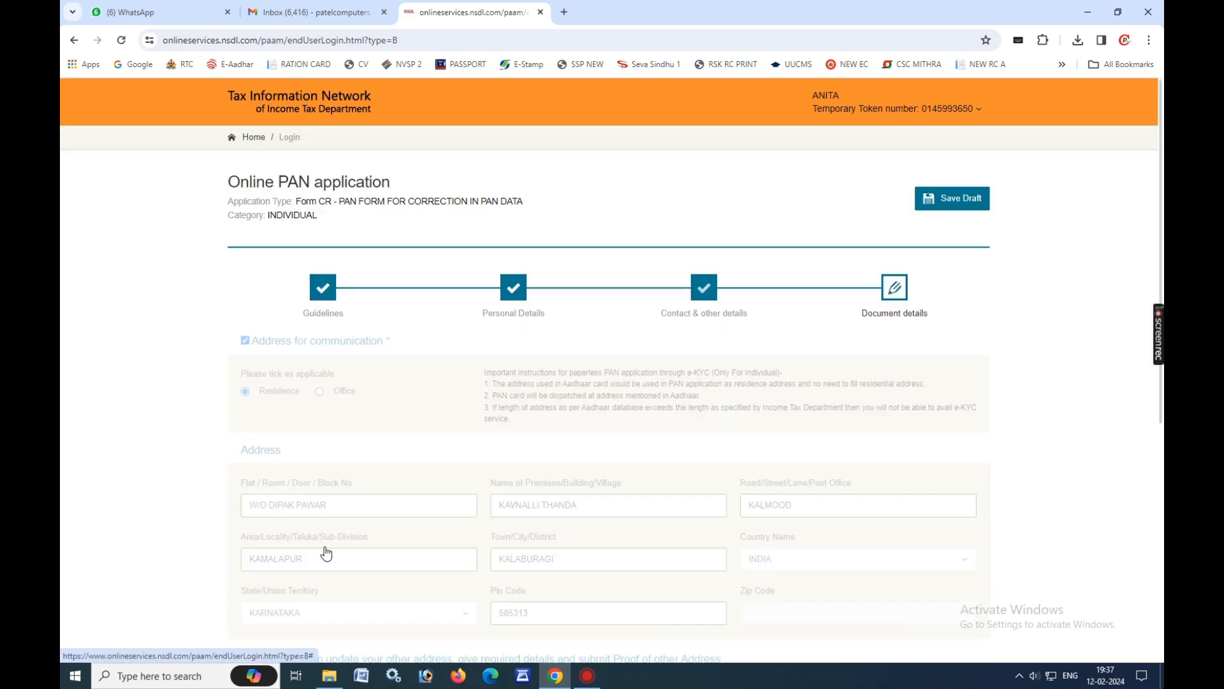
click(294, 412)
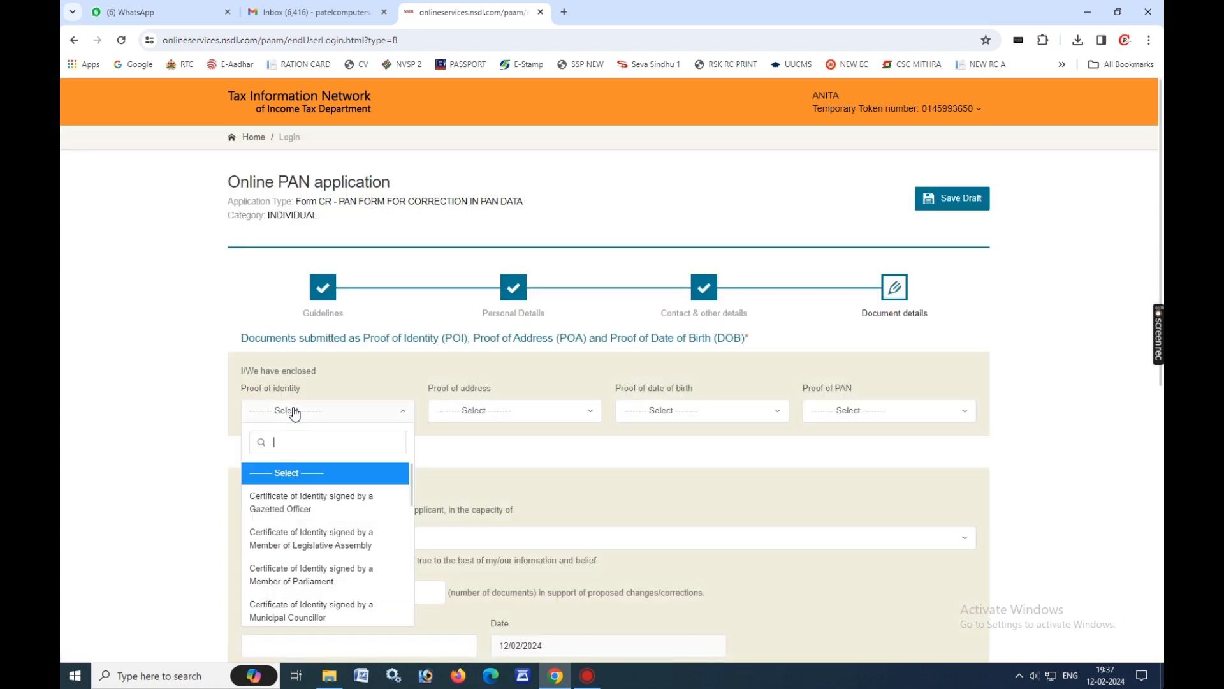
text(AA)
click(309, 479)
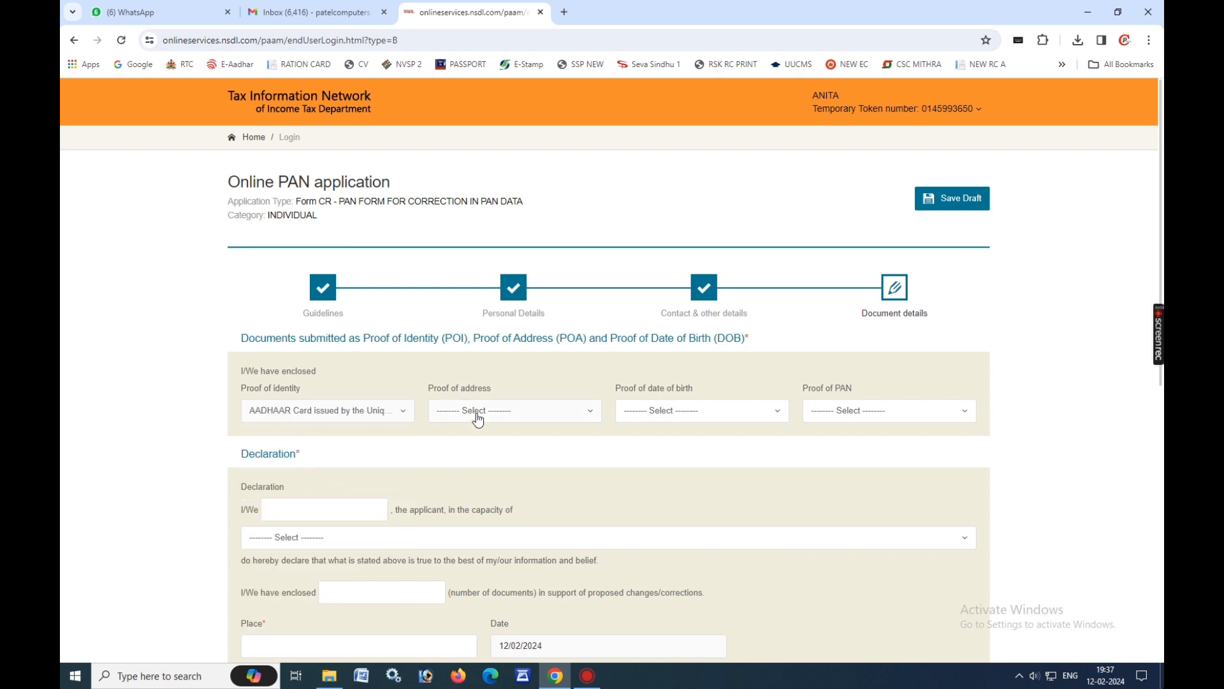
click(480, 414)
text(AA)
key(Return)
click(673, 419)
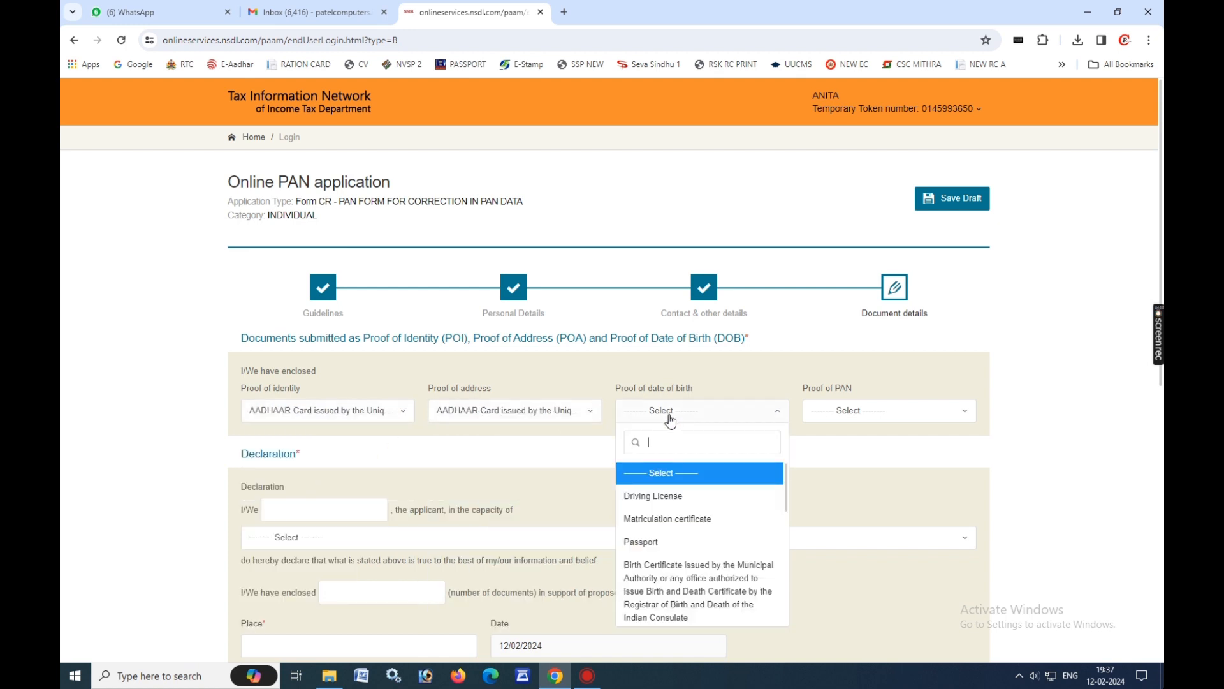
text(AA)
key(Return)
- Set proof of PAN to No Document and the declaration capacity to Himself/Herself
click(831, 416)
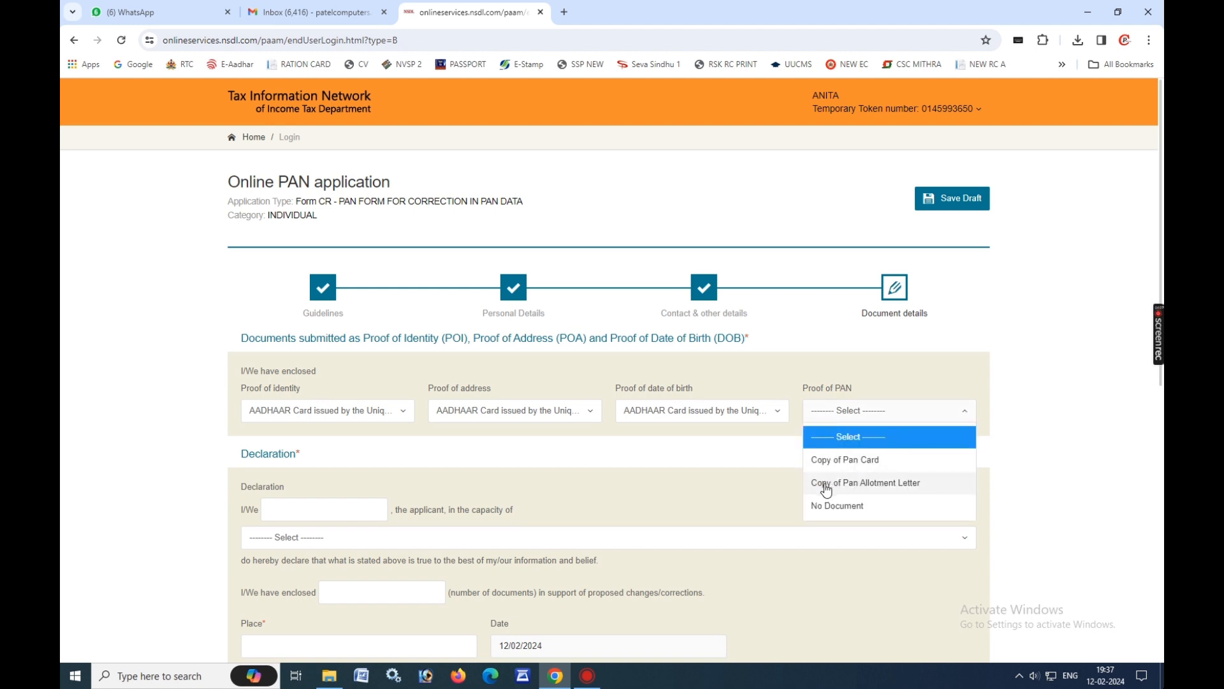
click(853, 507)
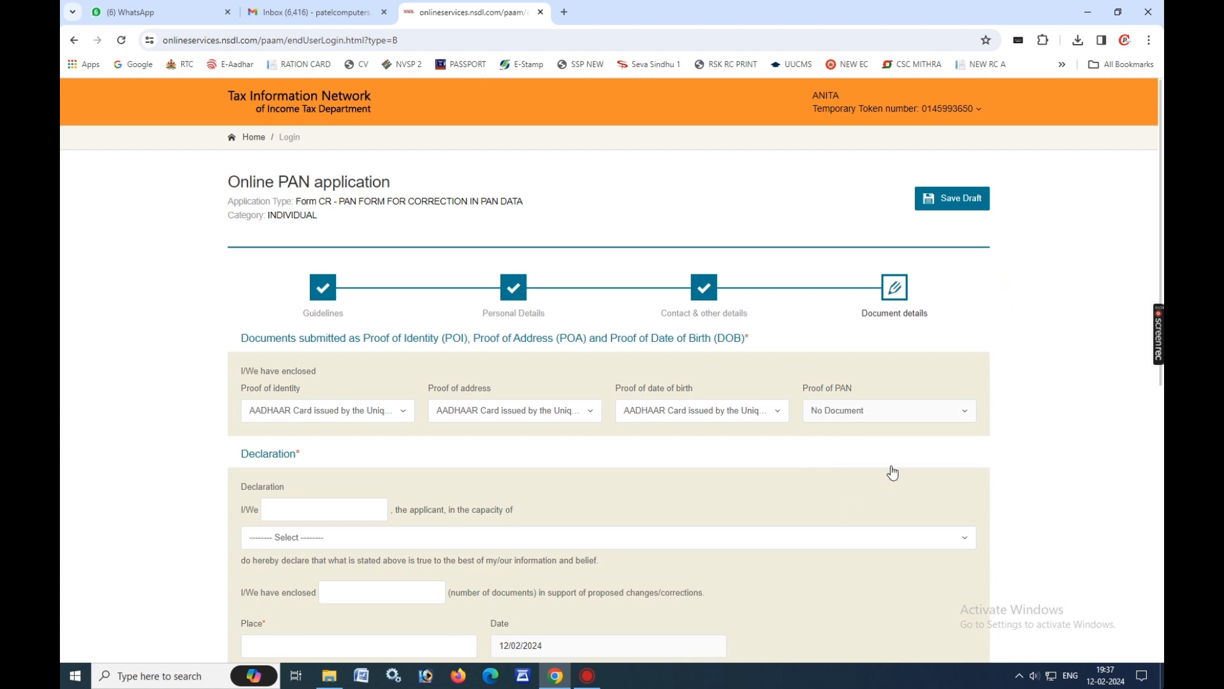
drag(241, 511, 273, 539)
click(288, 540)
click(269, 585)
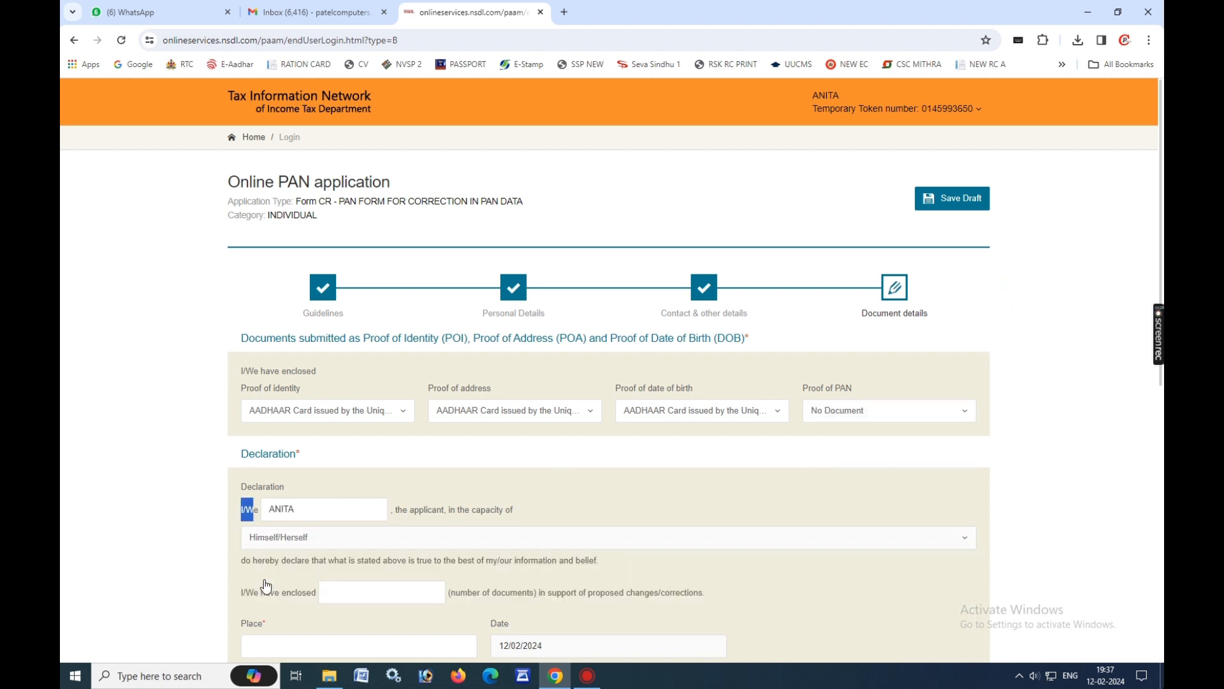
drag(268, 512, 296, 512)
click(352, 519)
- Enter 1 enclosed document and KALABURAGI as the place of declaration
scroll(382, 561, down, 2)
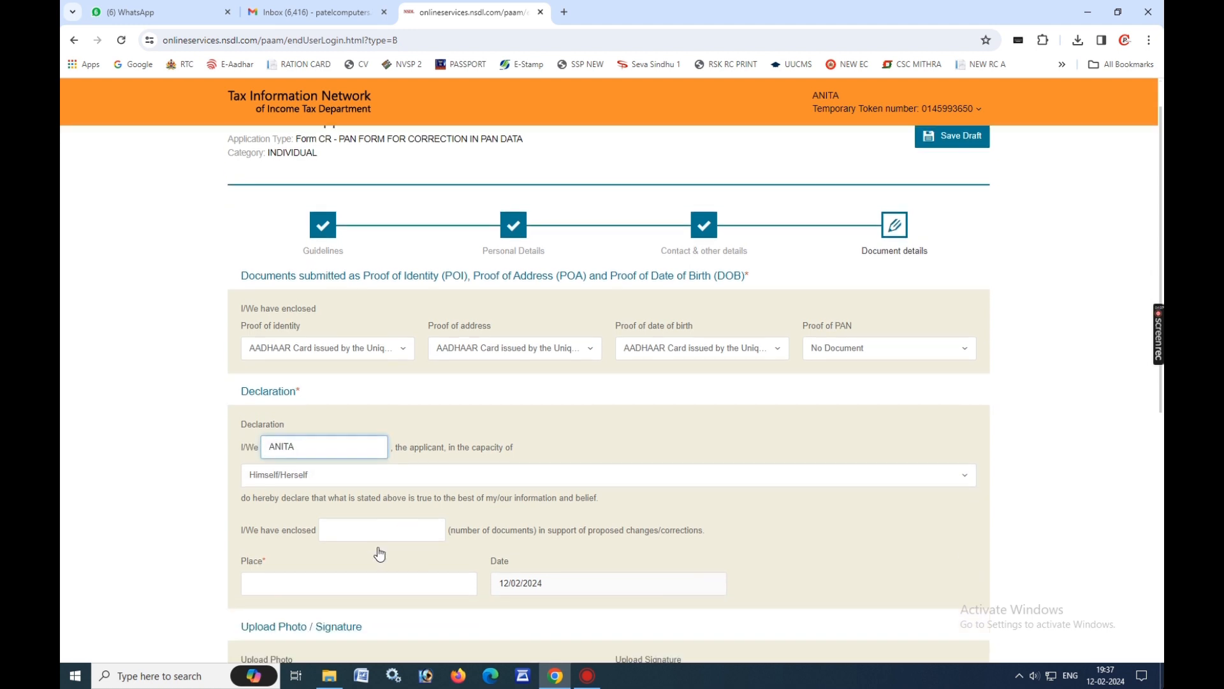
drag(254, 461, 324, 467)
drag(467, 476, 554, 468)
click(386, 457)
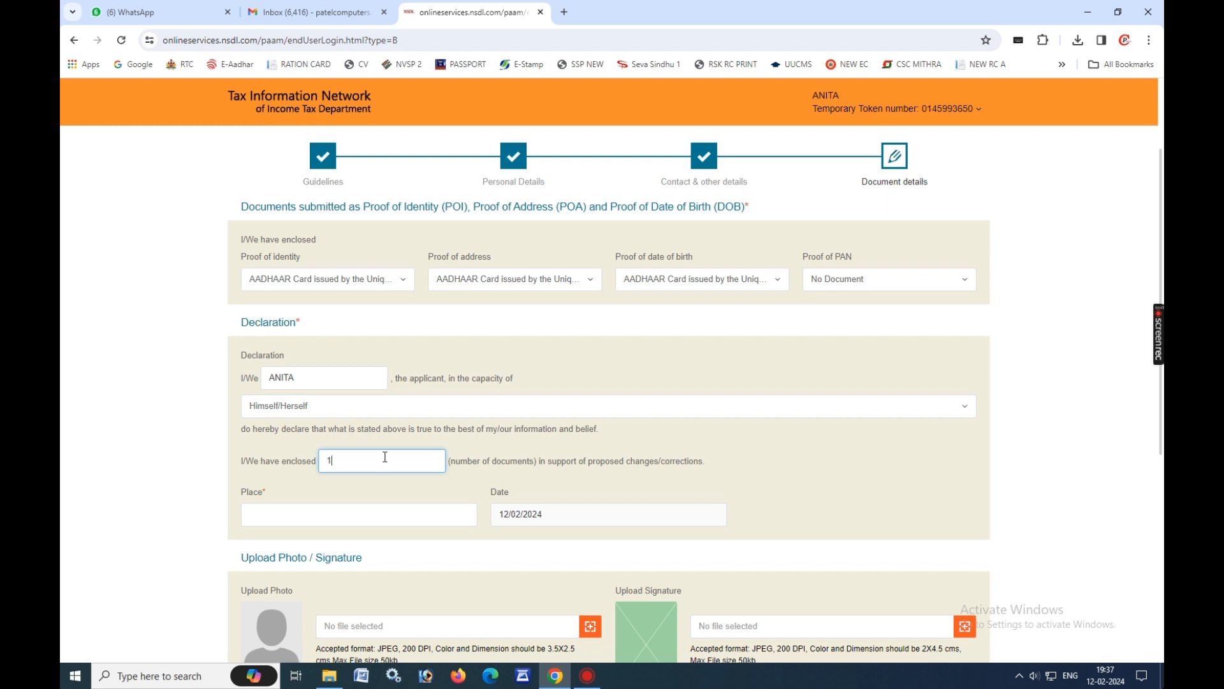
click(325, 514)
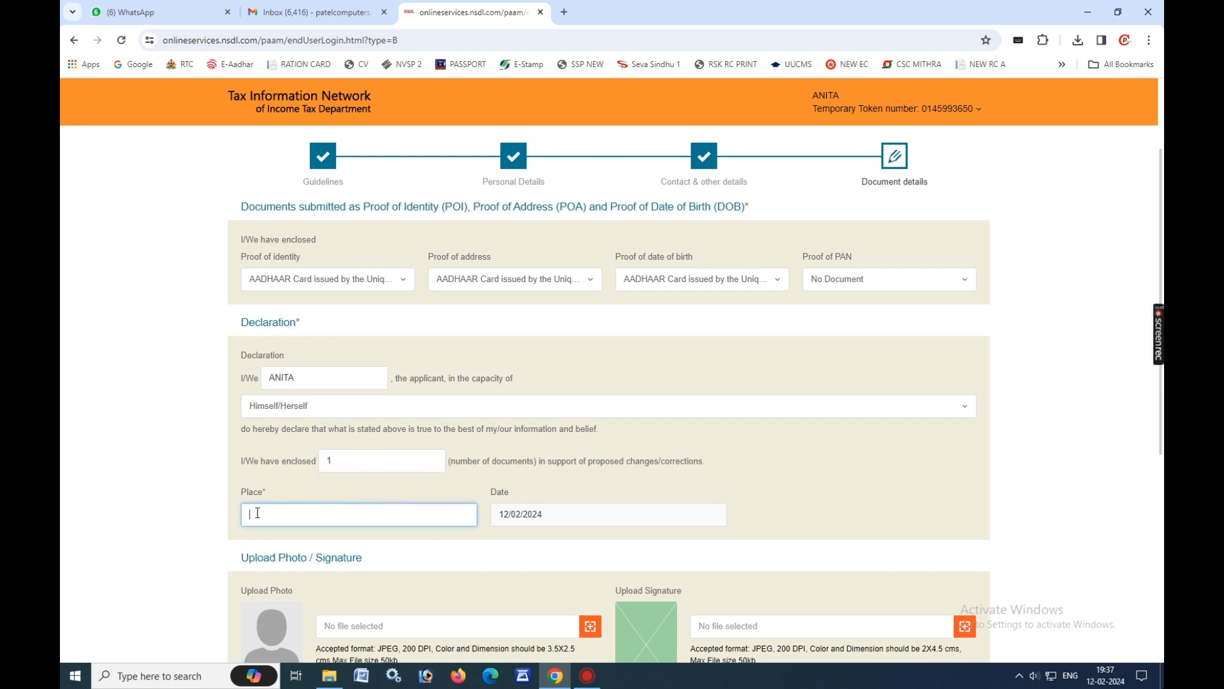
drag(242, 496, 267, 503)
click(279, 513)
mouse_move(243, 501)
mouse_down()
mouse_move(274, 502)
mouse_move(254, 516)
mouse_move(310, 521)
mouse_move(356, 564)
mouse_up()
click(311, 521)
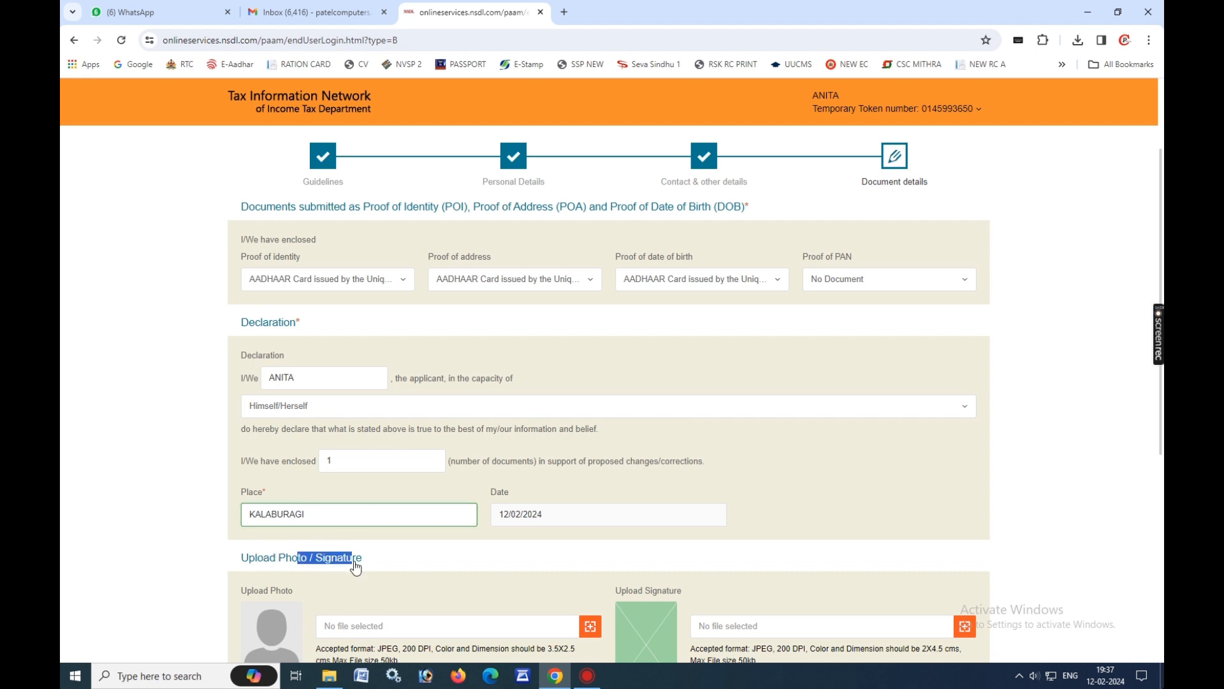
click(359, 564)
scroll(361, 566, down, 1)
- Select the applicant's photo image and upload it to the form
click(342, 563)
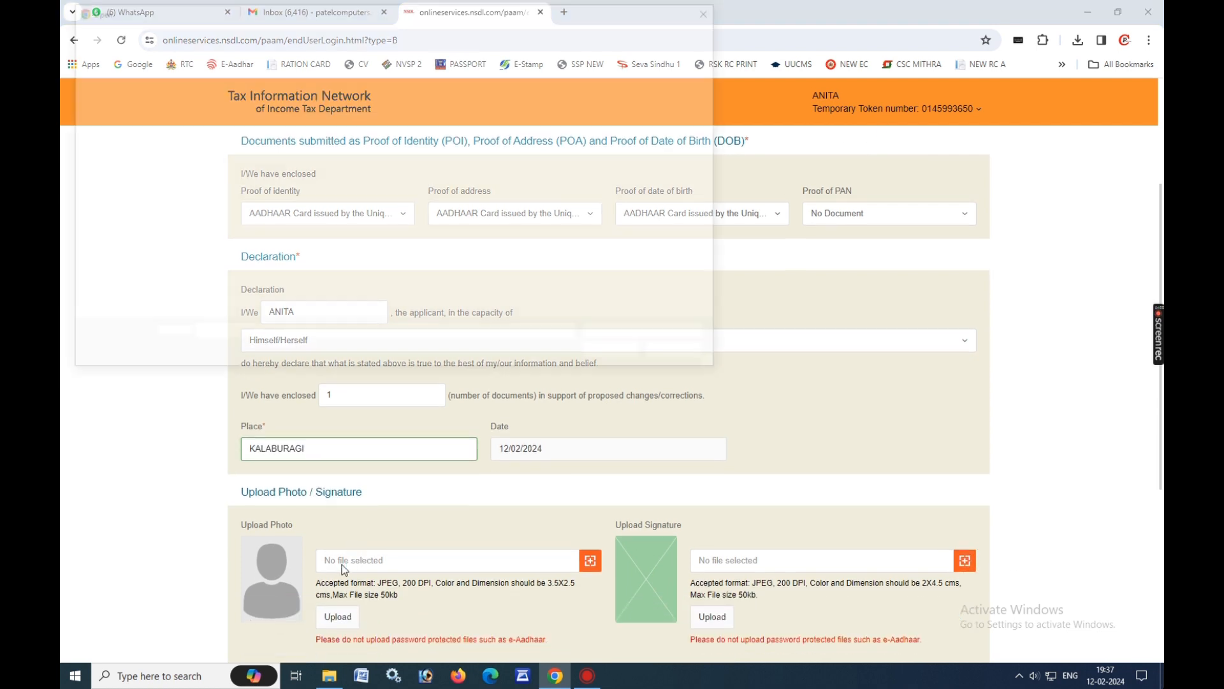
click(286, 295)
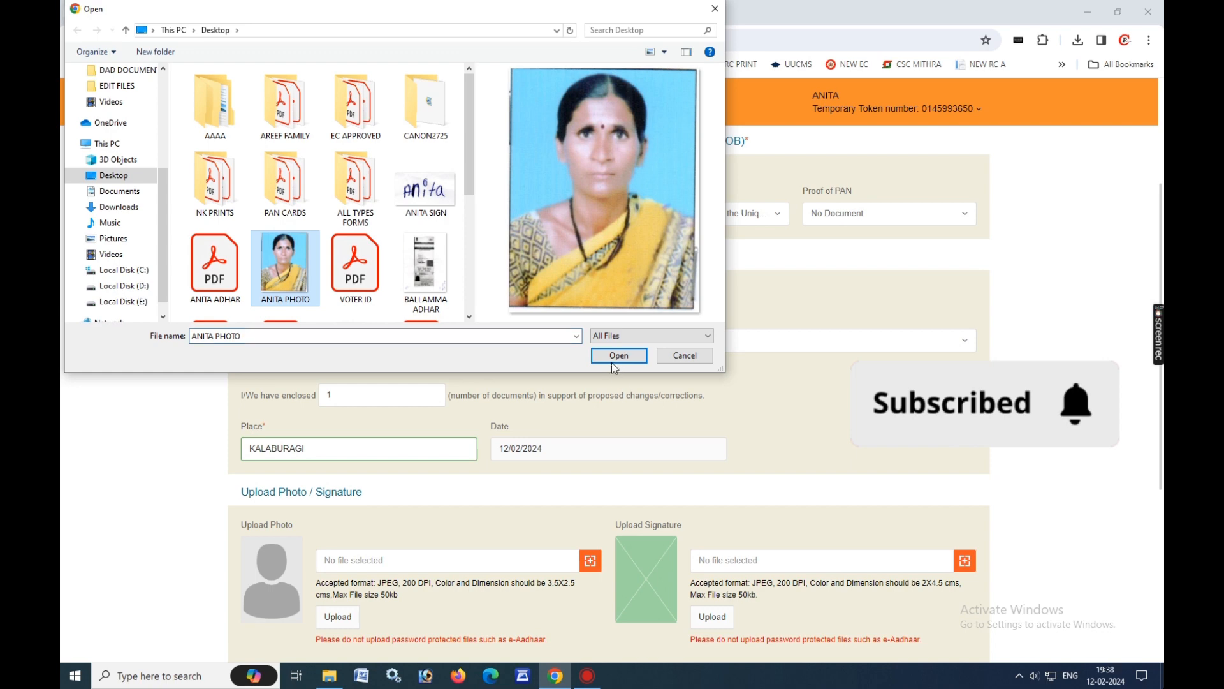
click(619, 356)
click(338, 618)
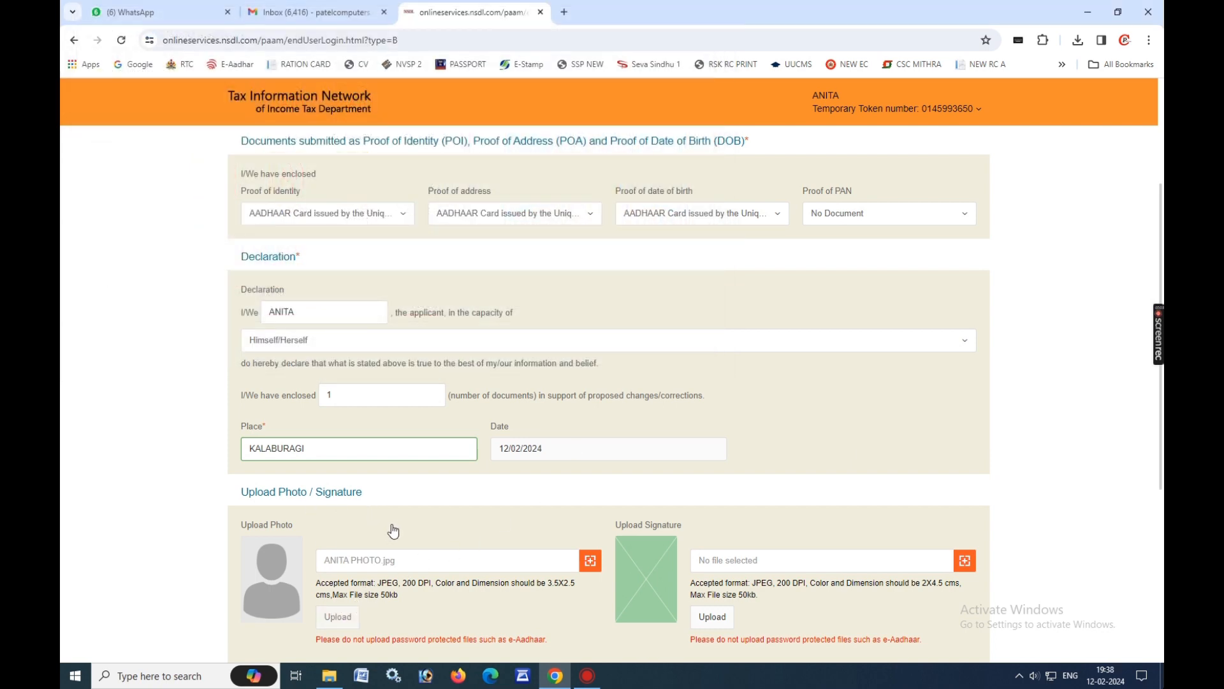
- Attach the applicant's signature image under Upload Signature
scroll(408, 536, down, 1)
scroll(408, 536, down, 2)
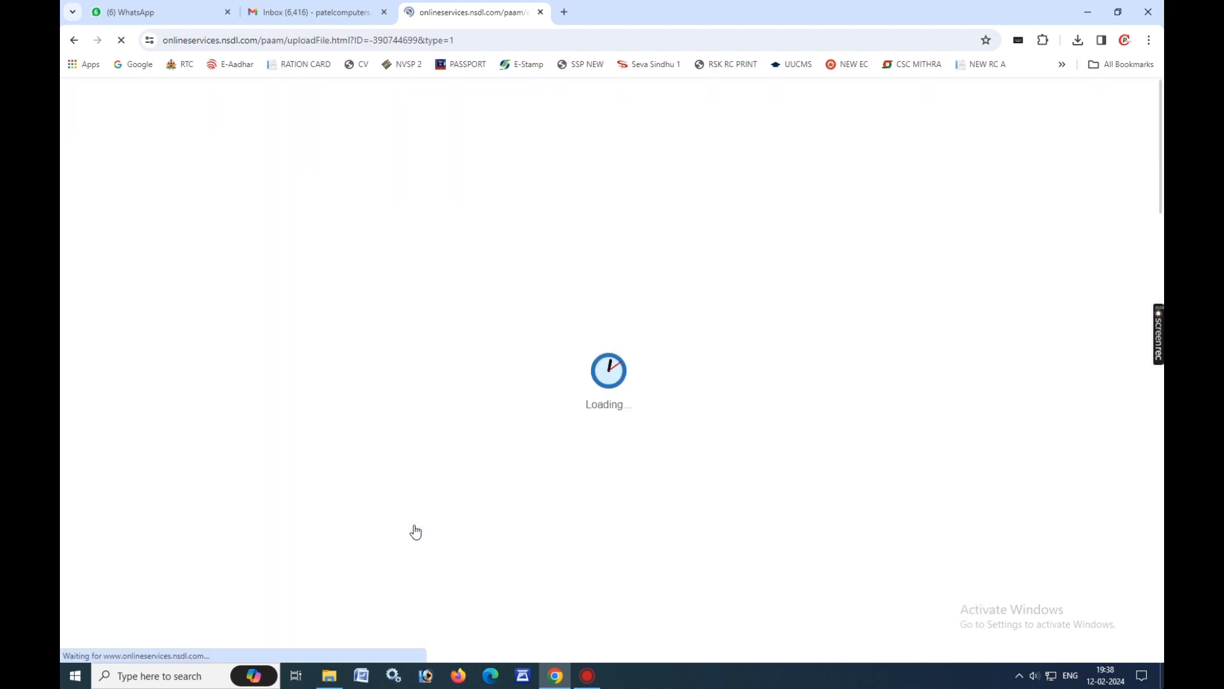
scroll(375, 528, down, 5)
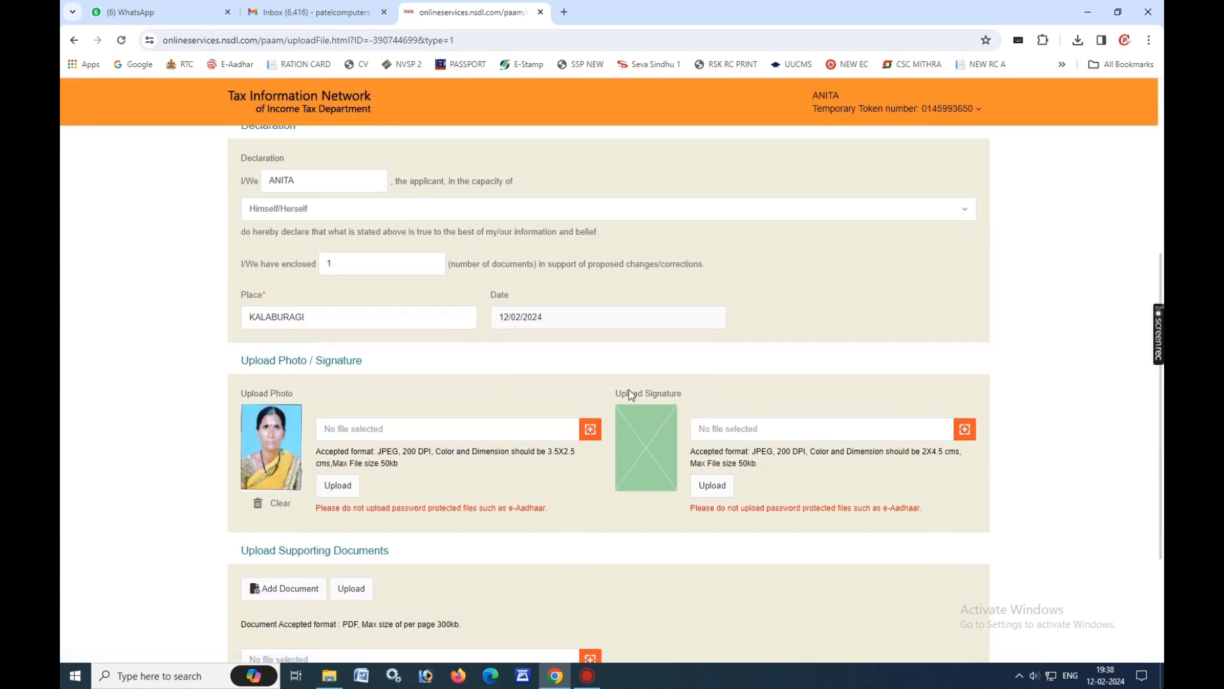
drag(628, 393, 667, 393)
click(759, 439)
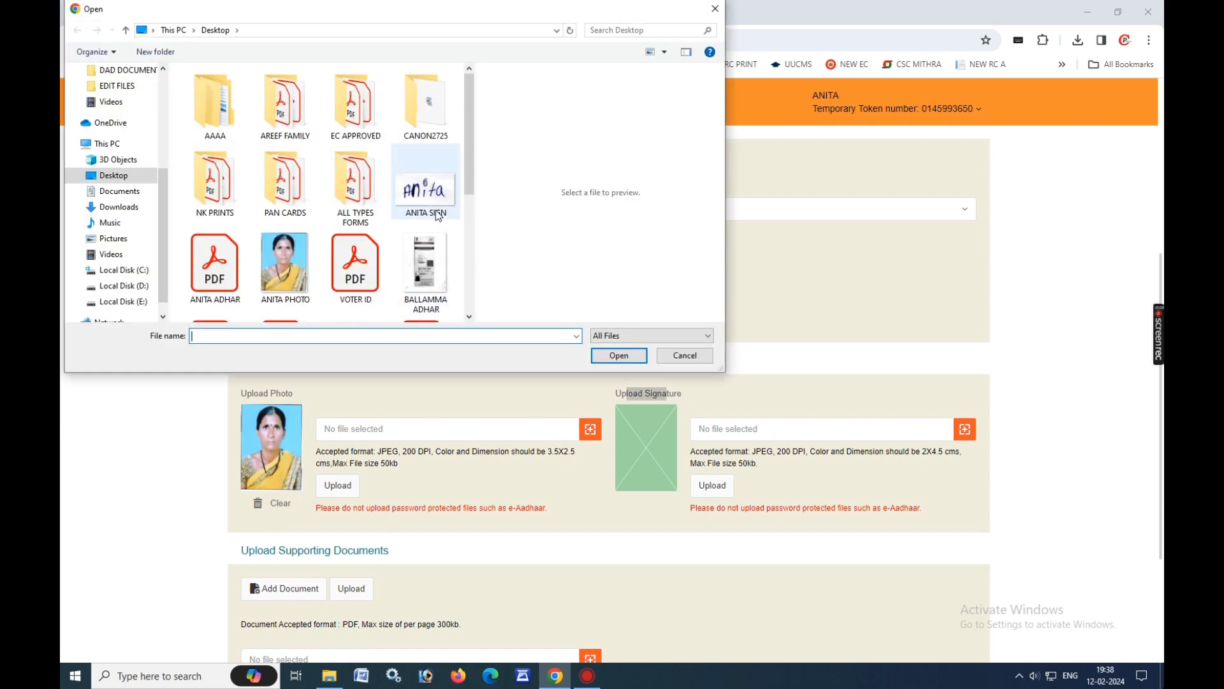
click(435, 209)
click(607, 357)
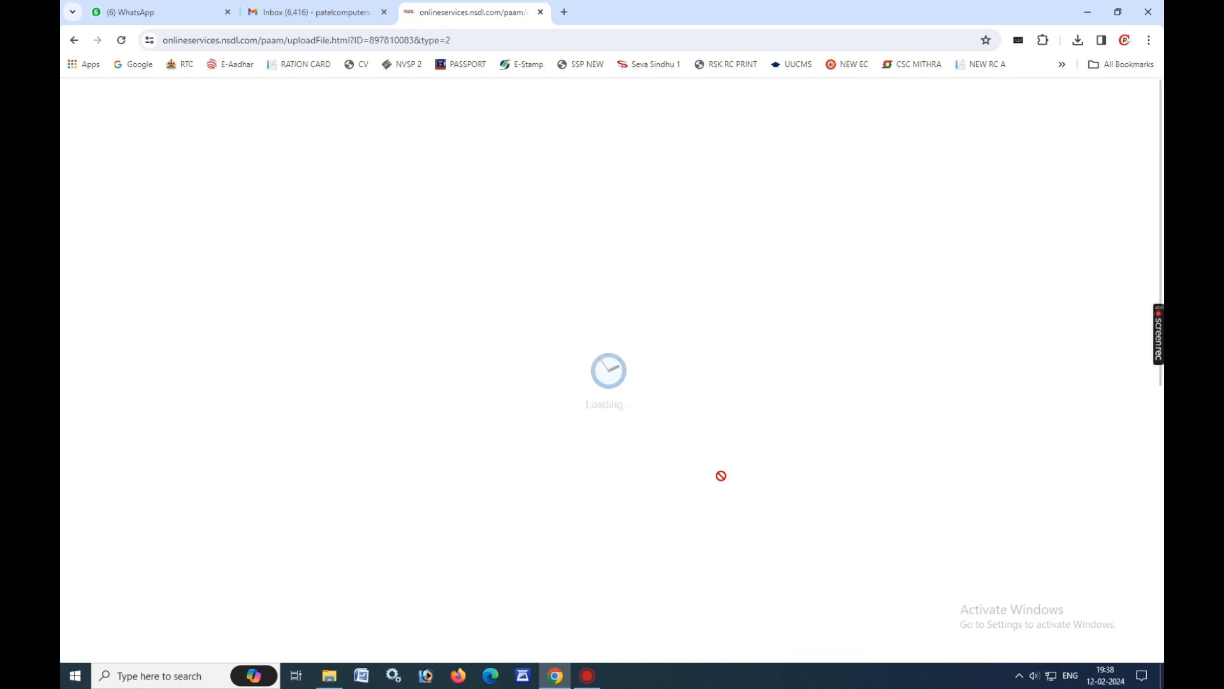
scroll(720, 482, down, 4)
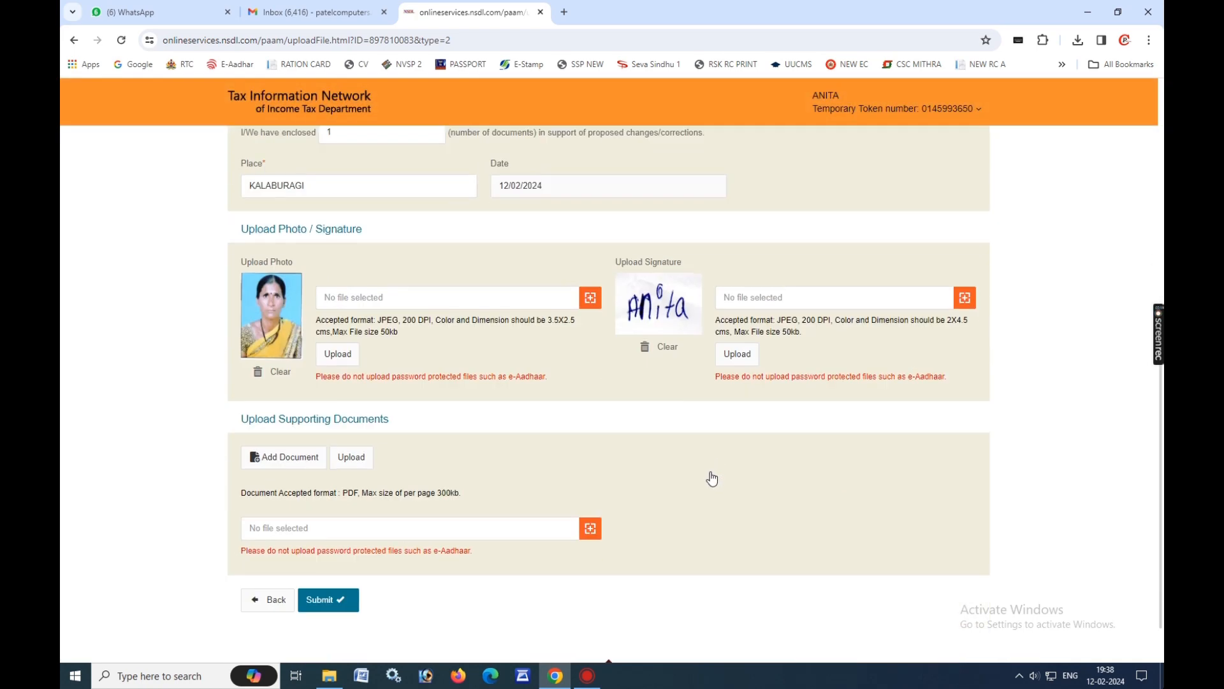
- Select ANITA ADHAR.pdf under Upload Supporting Documents and upload it
drag(263, 421, 347, 419)
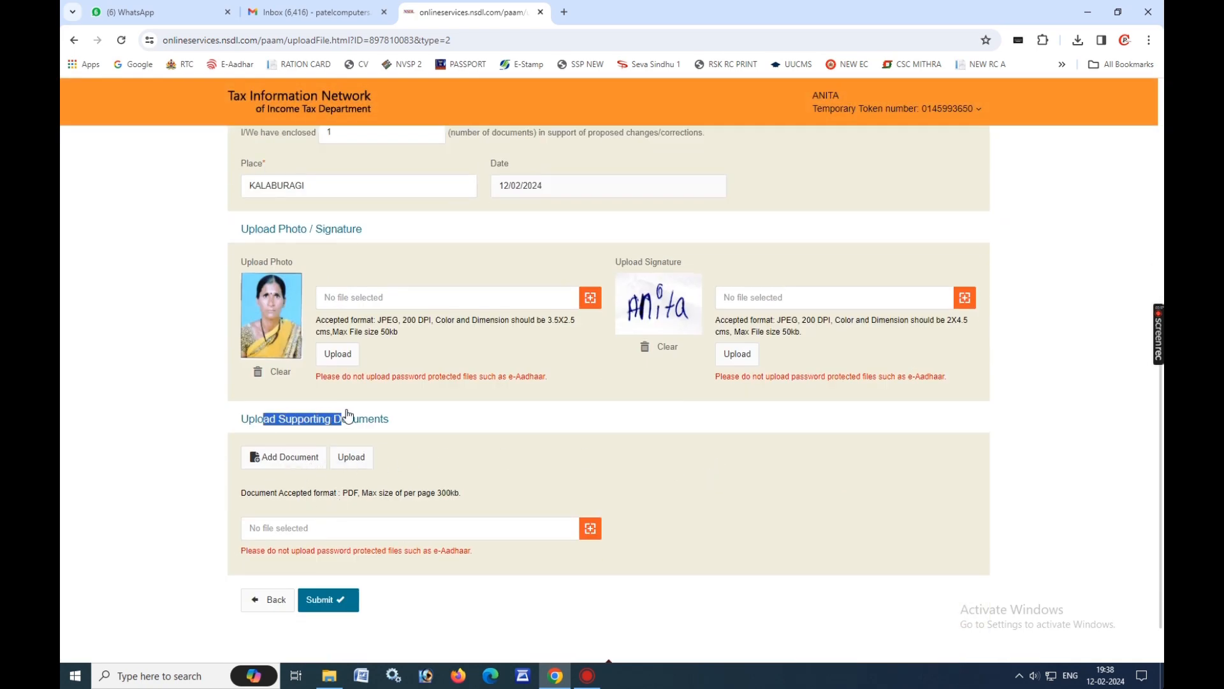
click(409, 541)
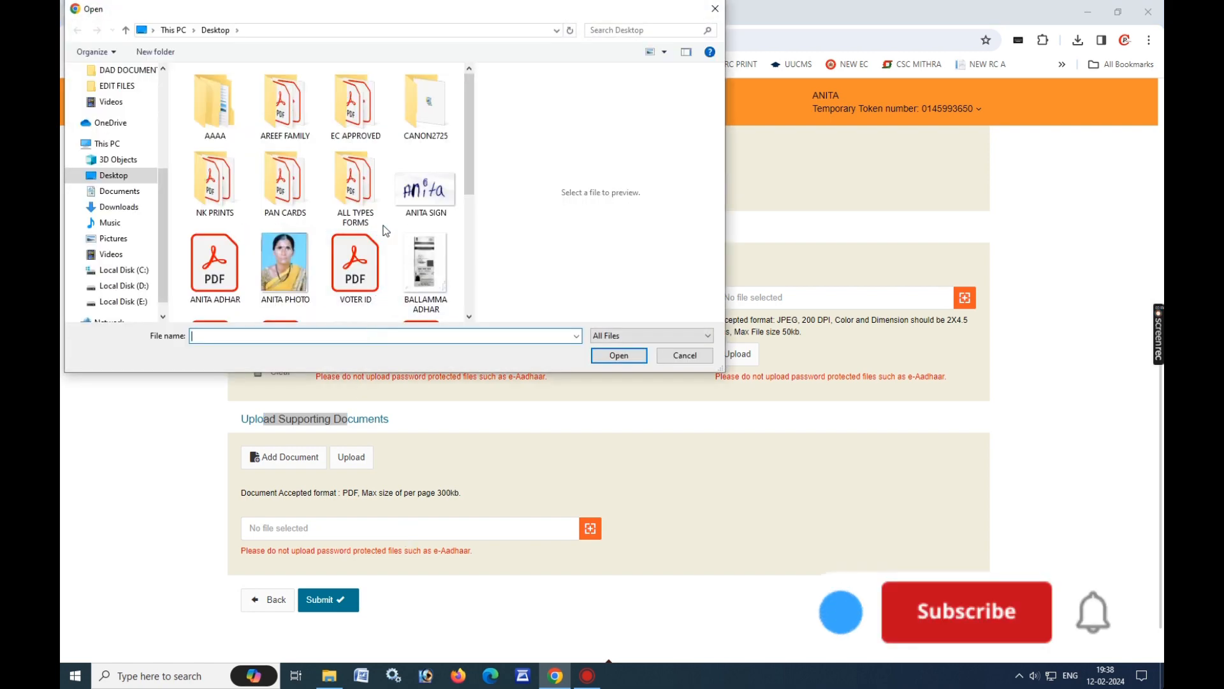
click(241, 285)
click(618, 355)
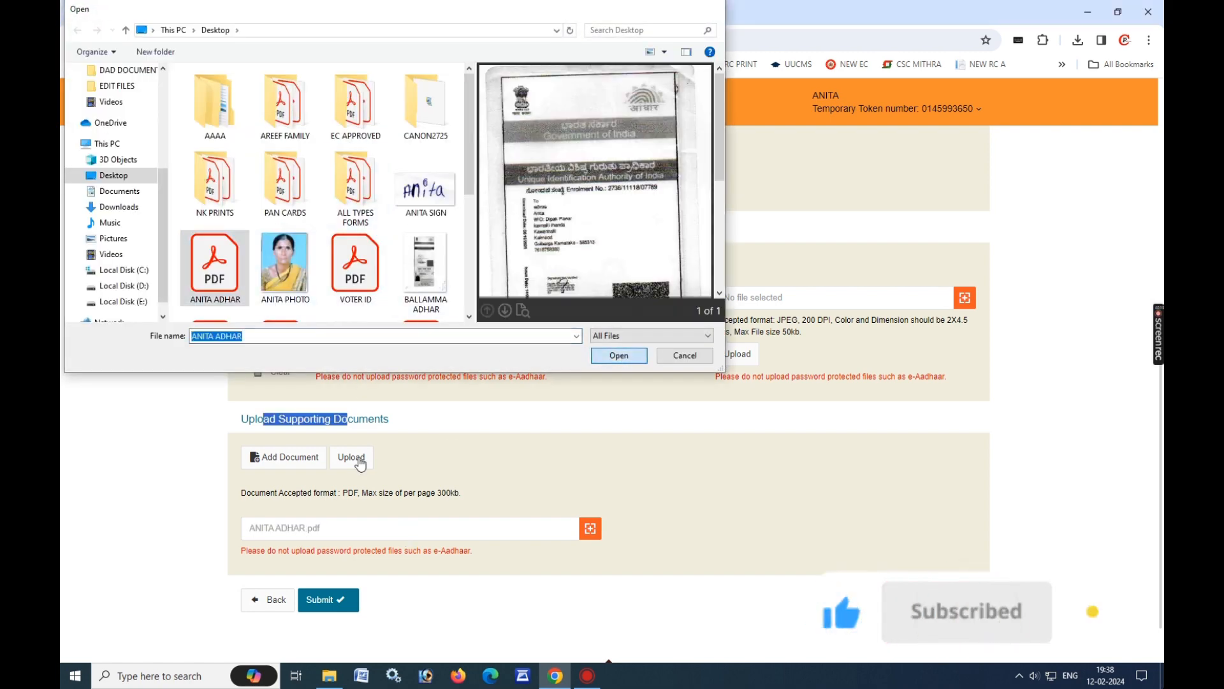
click(343, 460)
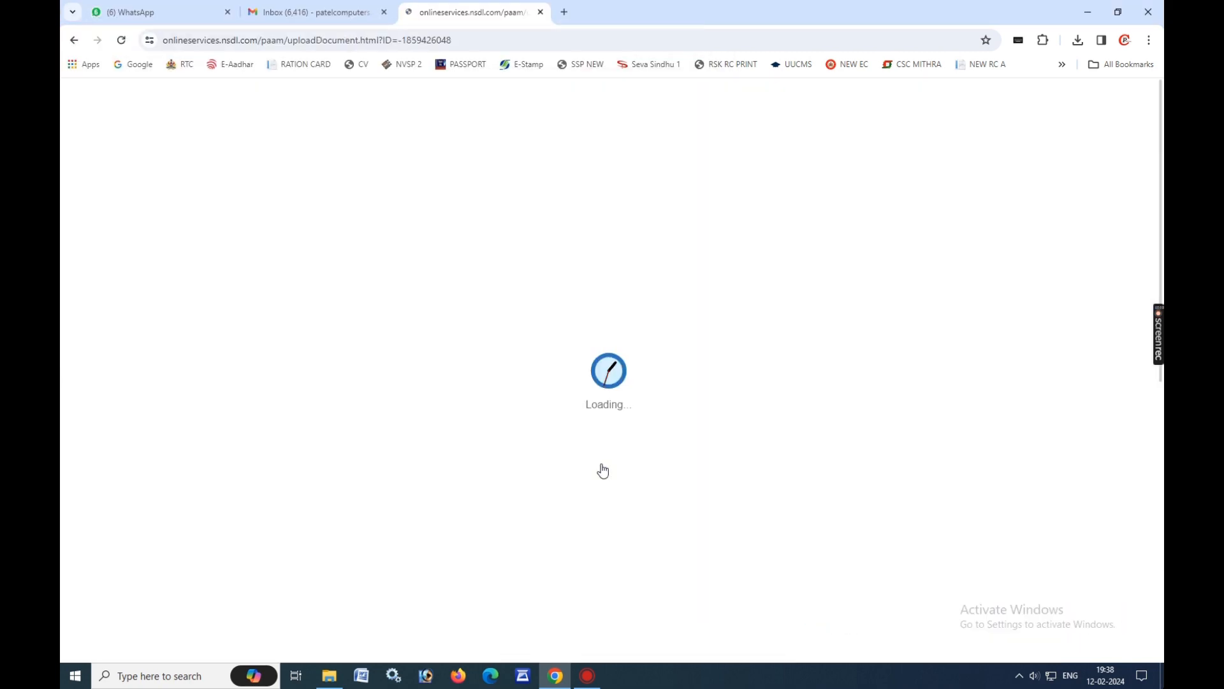
scroll(391, 527, down, 4)
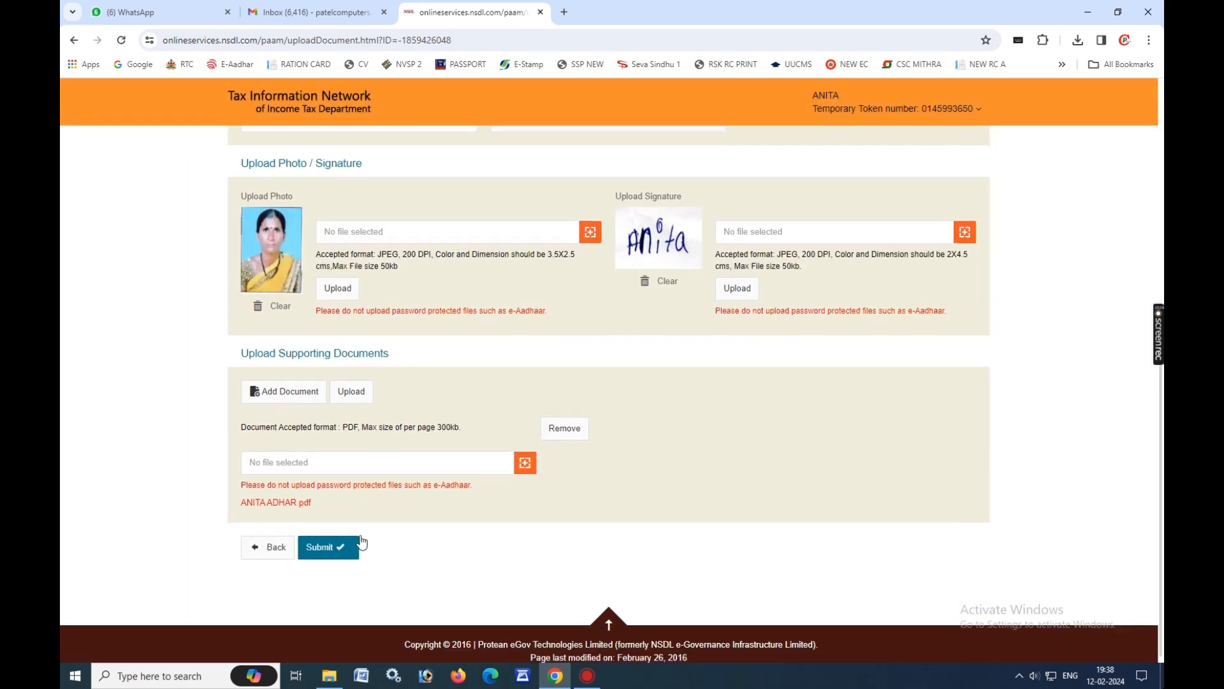
- Submit the correction form, check the verification page details, and proceed to payment
click(338, 539)
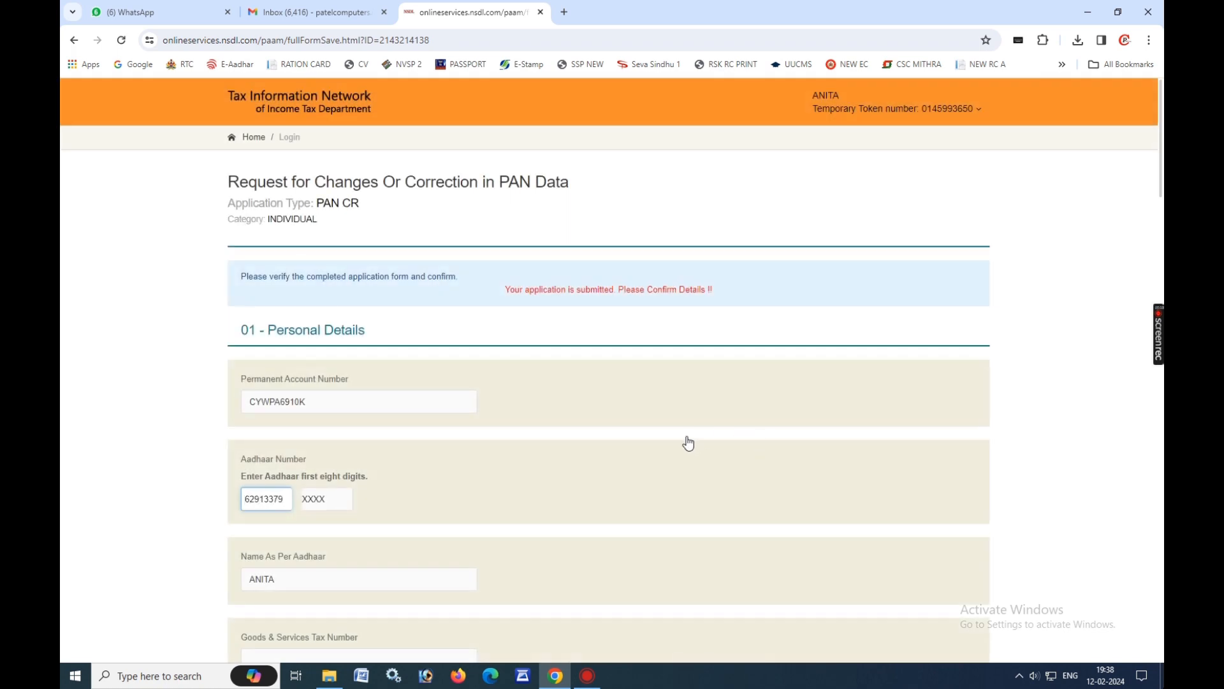
scroll(688, 443, down, 10)
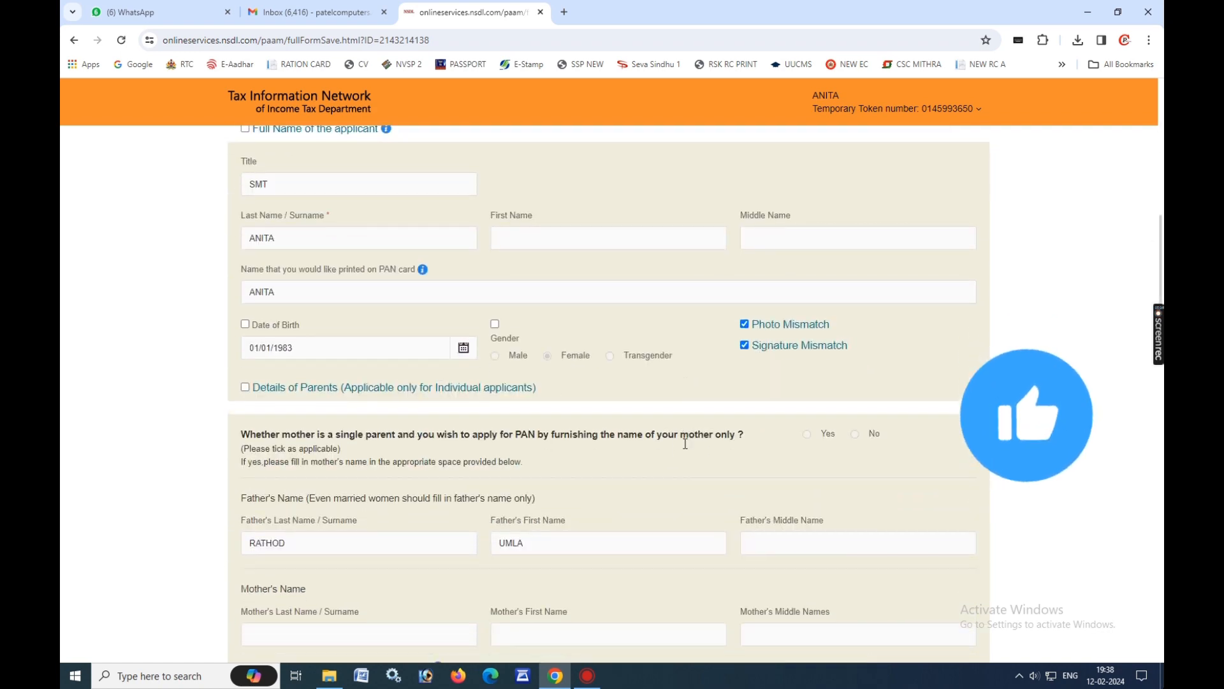
scroll(342, 411, up, 4)
scroll(270, 470, down, 6)
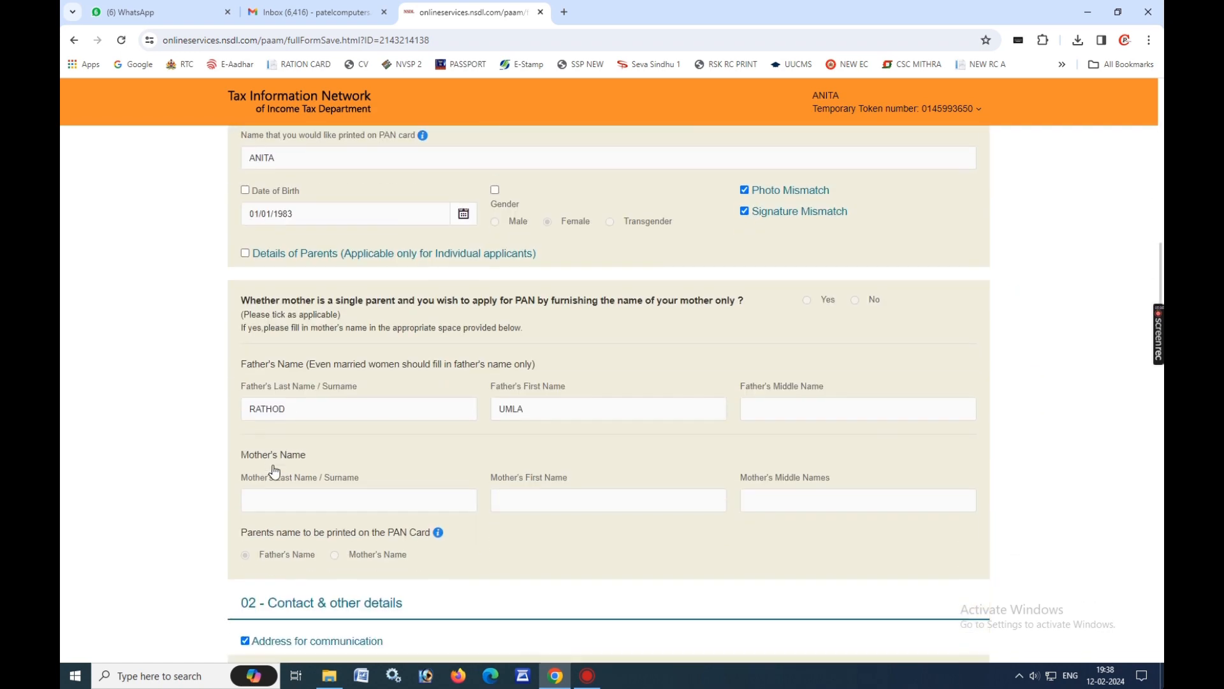
scroll(274, 471, down, 10)
scroll(328, 503, down, 13)
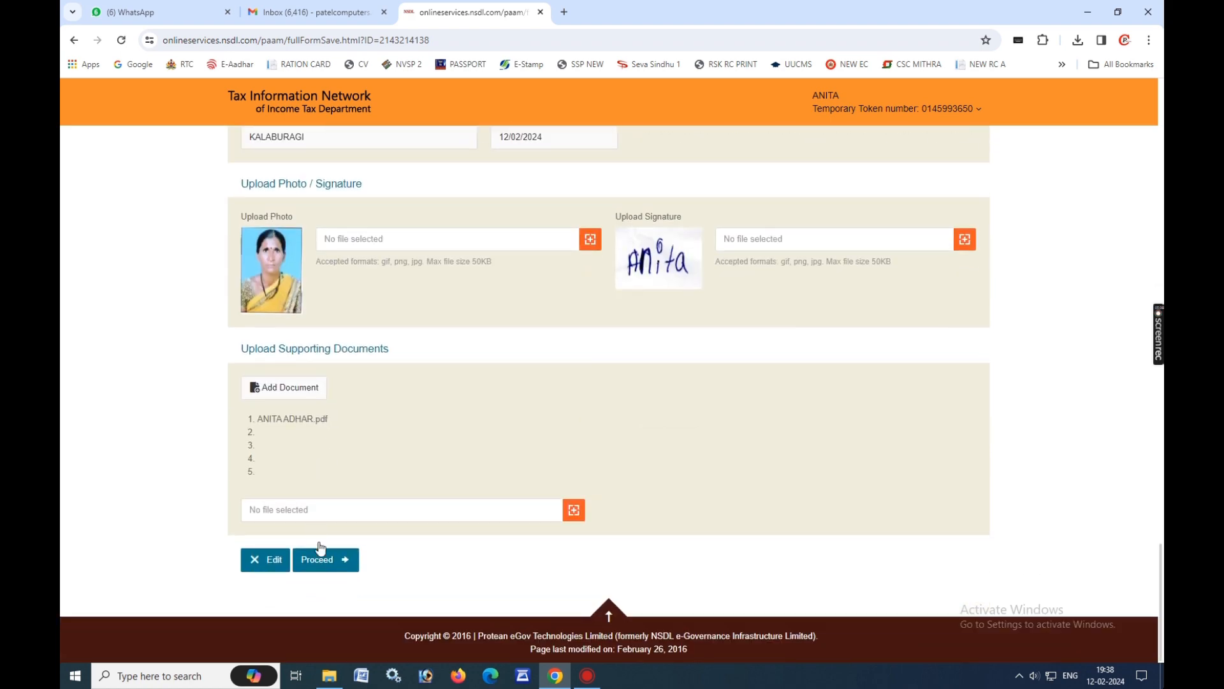
click(329, 560)
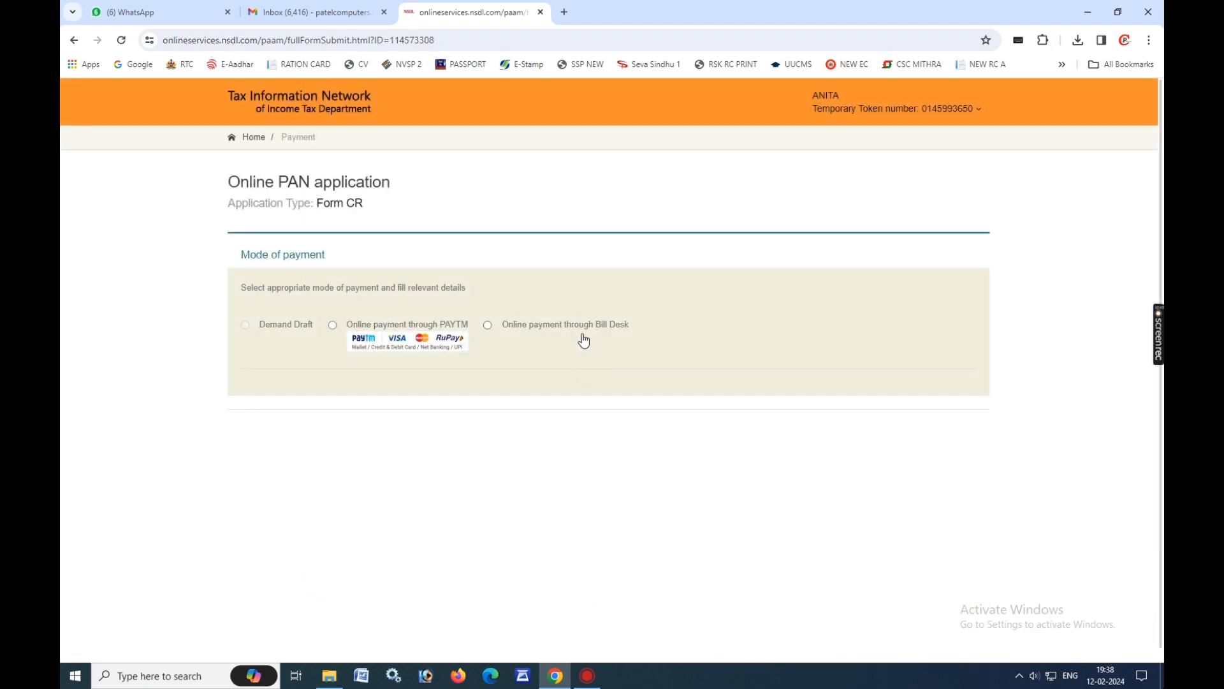
- Choose Online payment through Bill Desk and check the 106.90 fee amount
drag(534, 326, 628, 326)
click(583, 325)
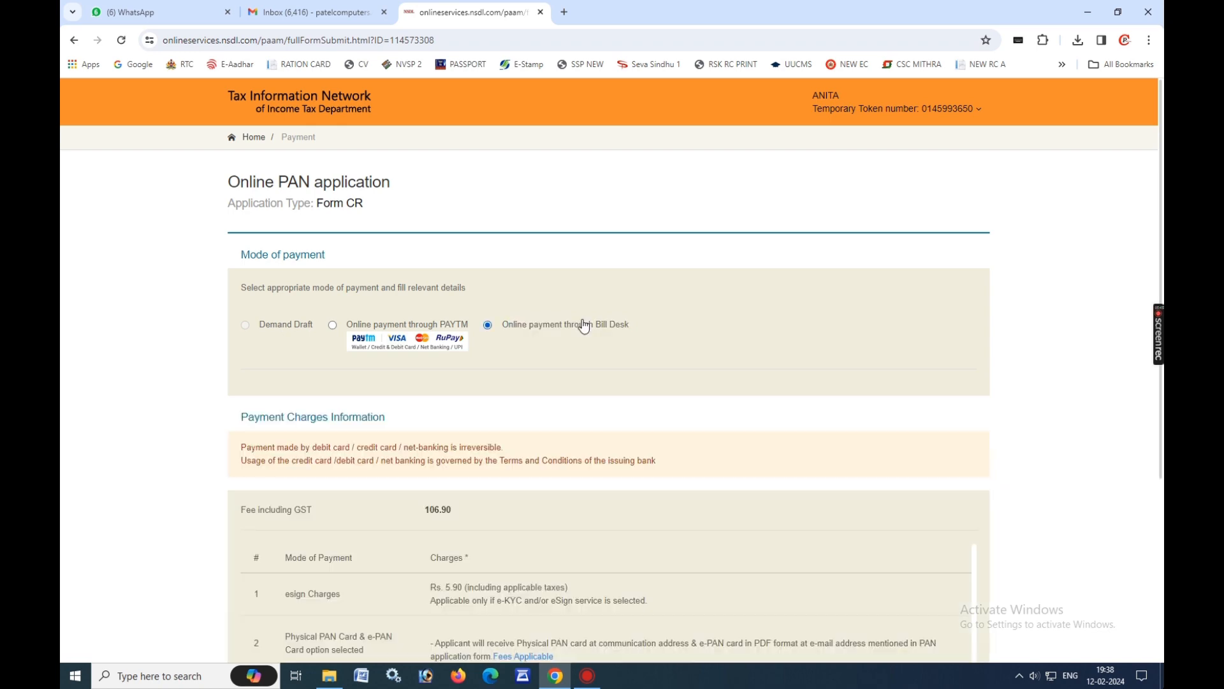
scroll(503, 396, down, 4)
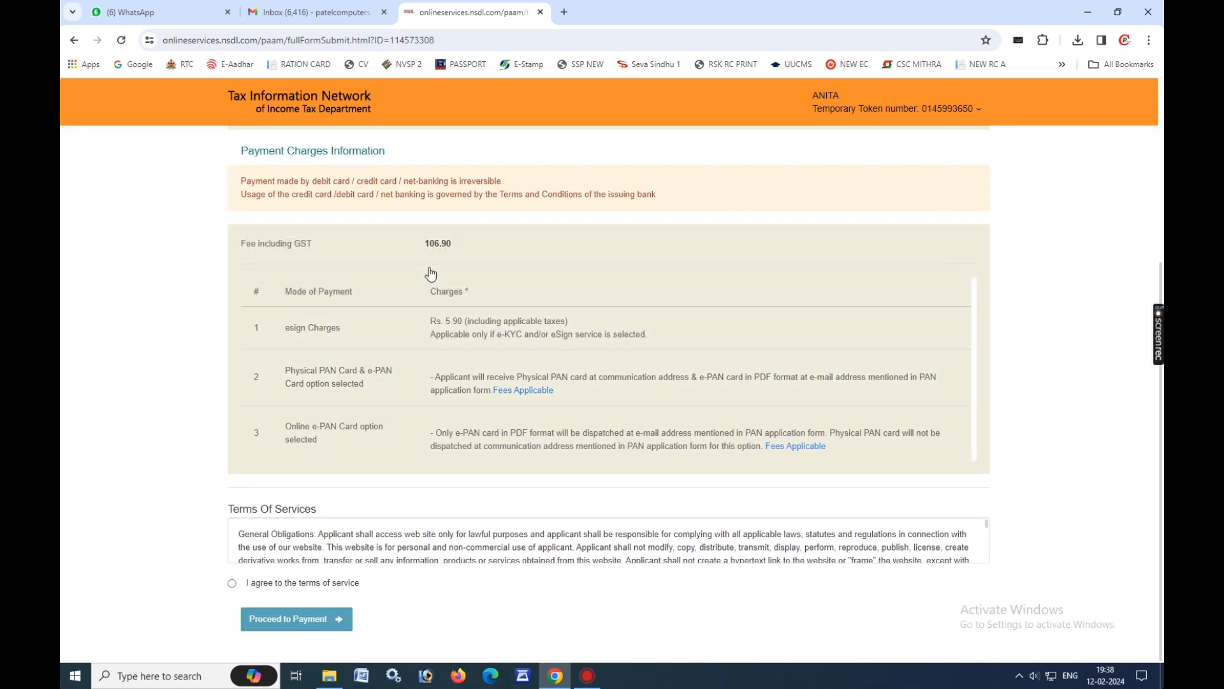
double_click(431, 251)
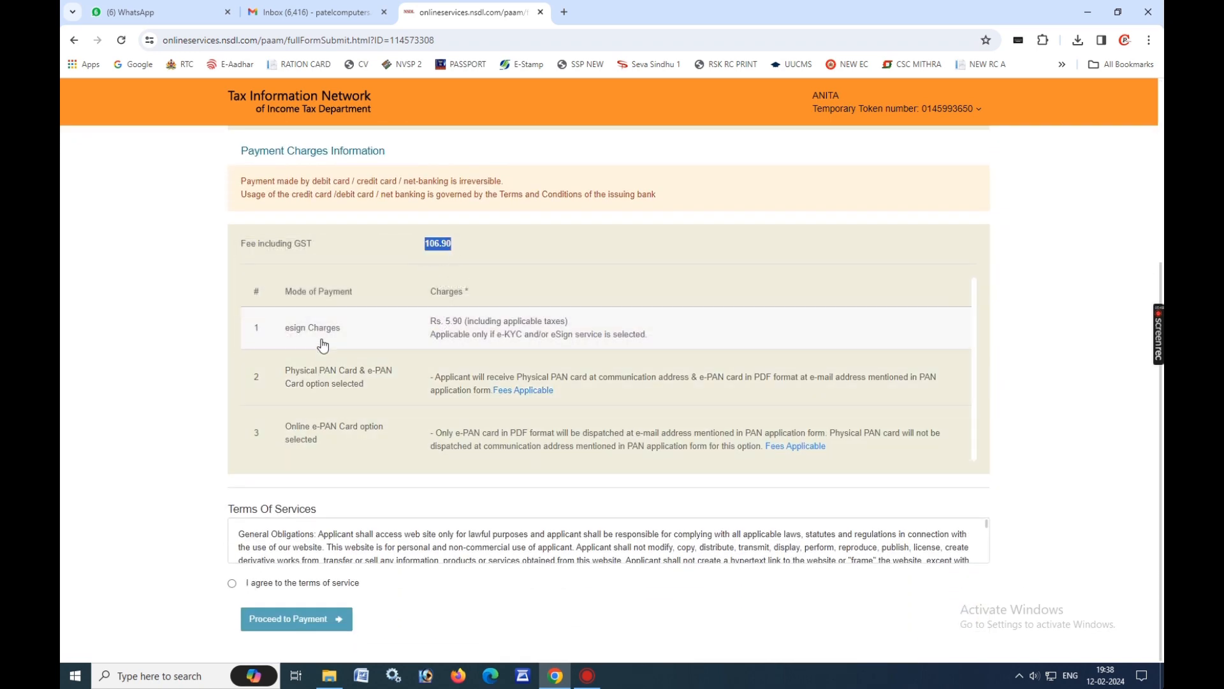
scroll(387, 377, up, 1)
scroll(387, 452, up, 4)
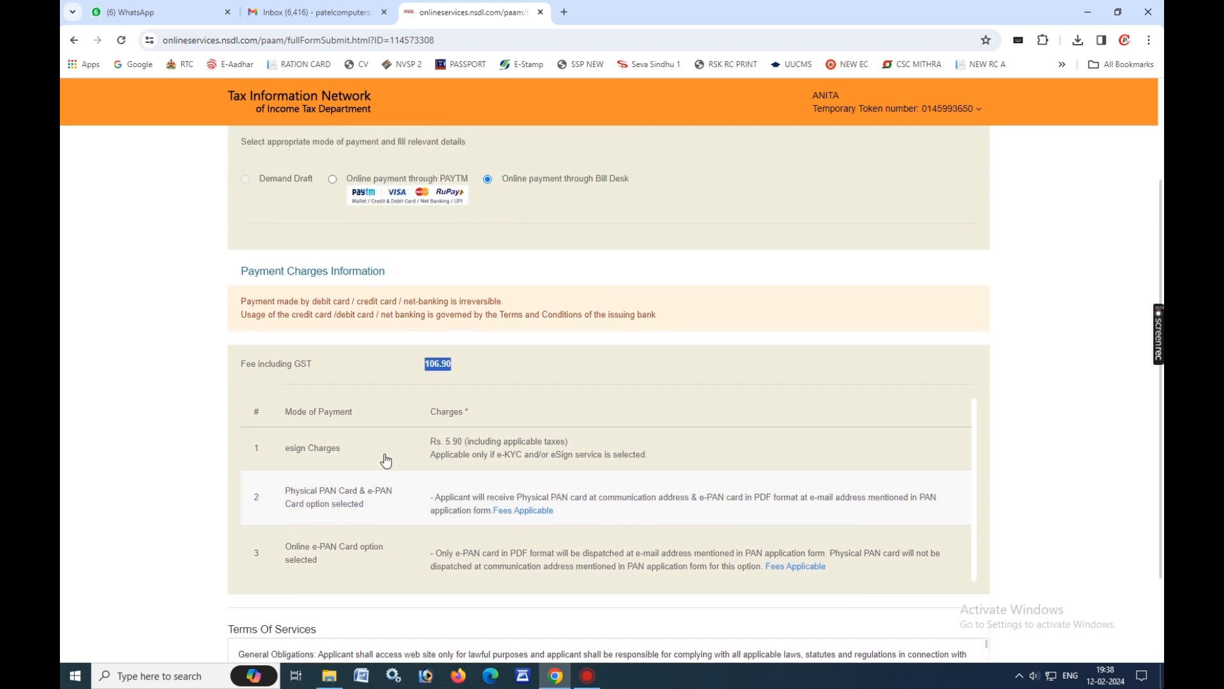
scroll(376, 396, down, 3)
scroll(365, 347, up, 2)
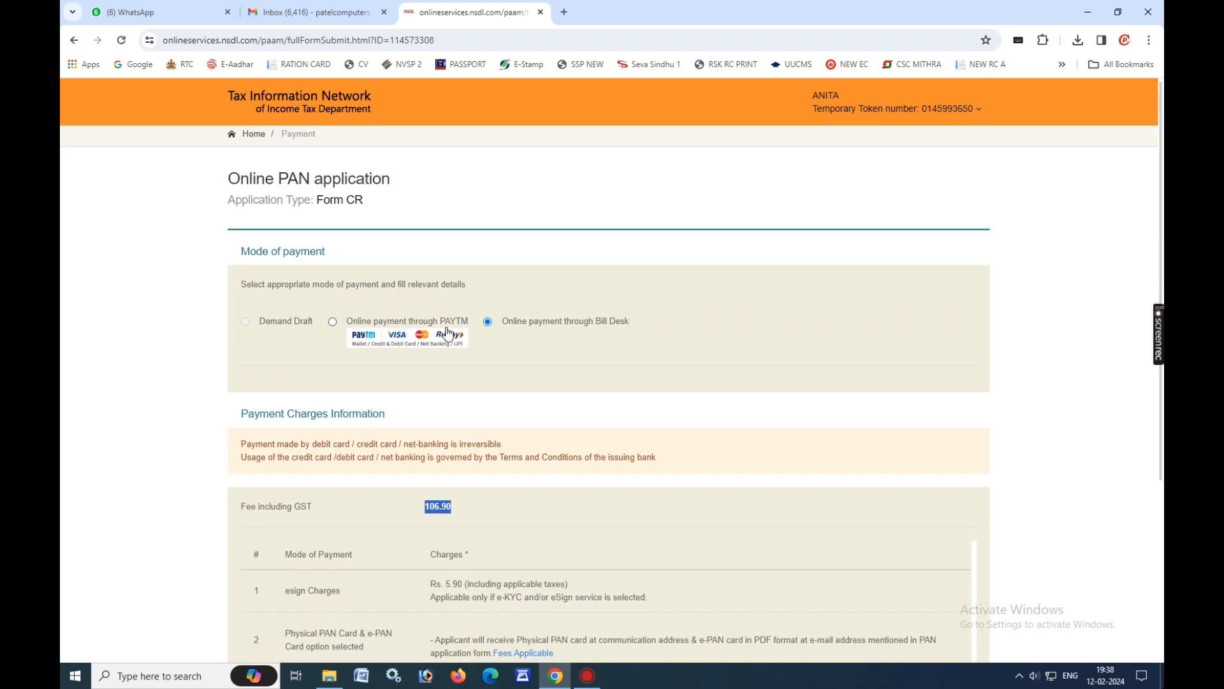
scroll(544, 361, down, 4)
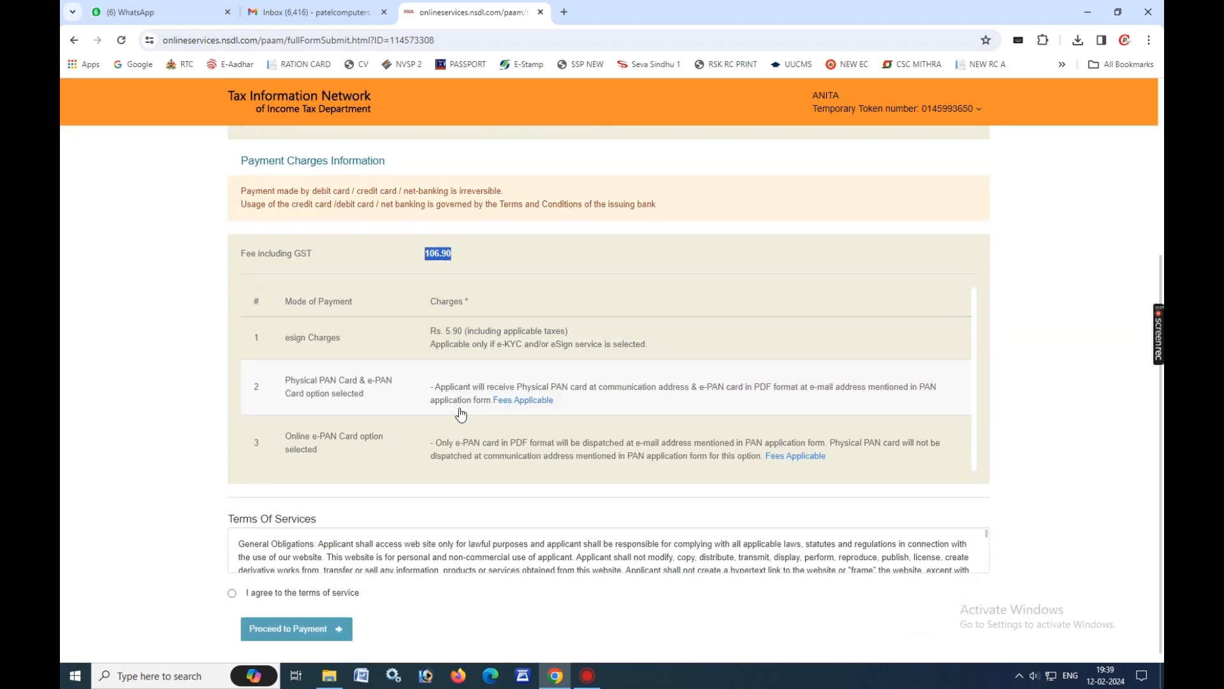
- Accept the terms of service, proceed to payment, and confirm paying 106.90
click(250, 592)
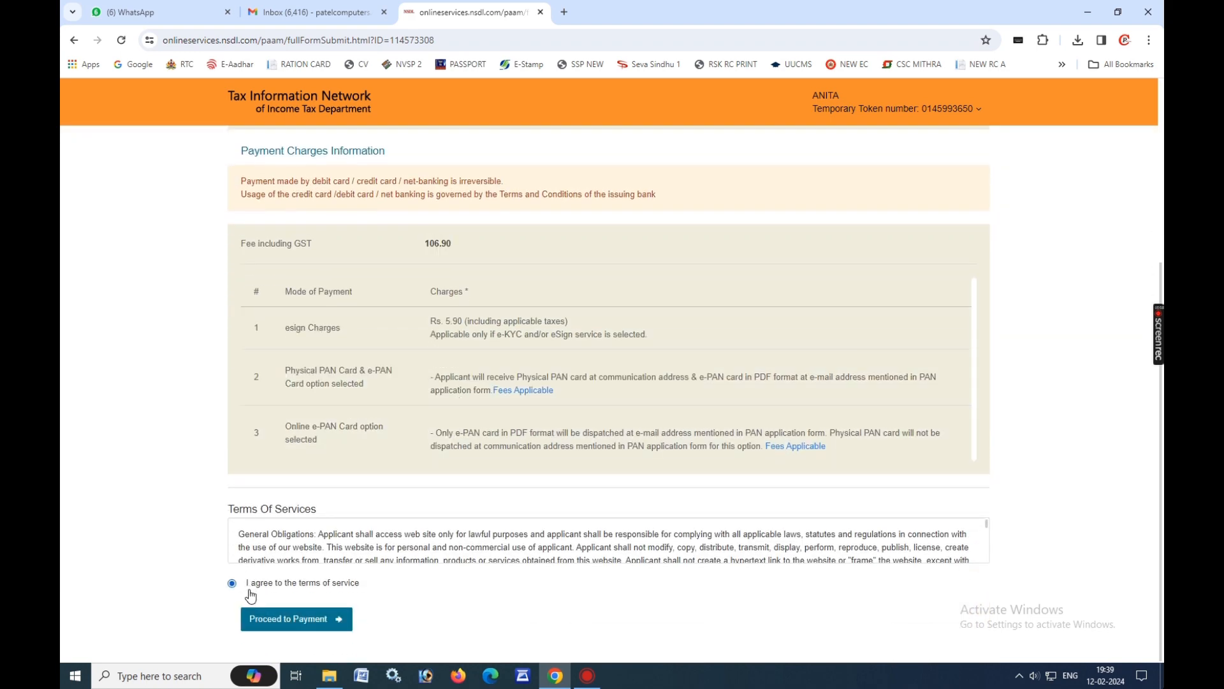
click(297, 619)
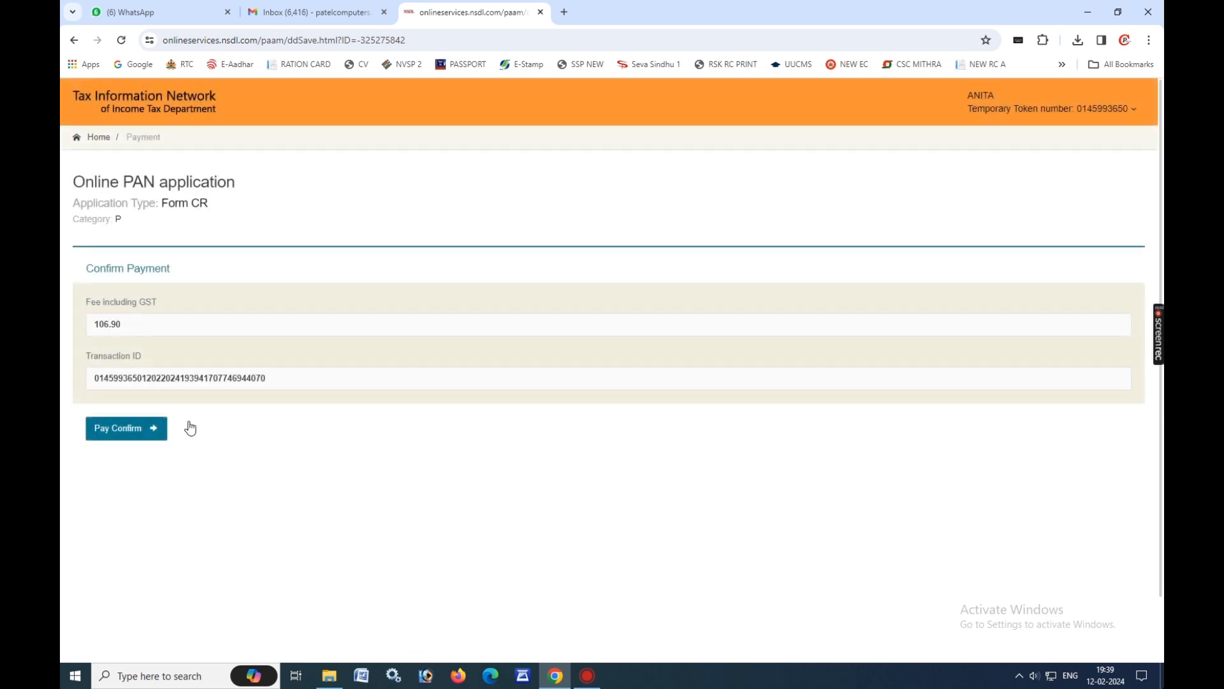
double_click(99, 324)
click(145, 429)
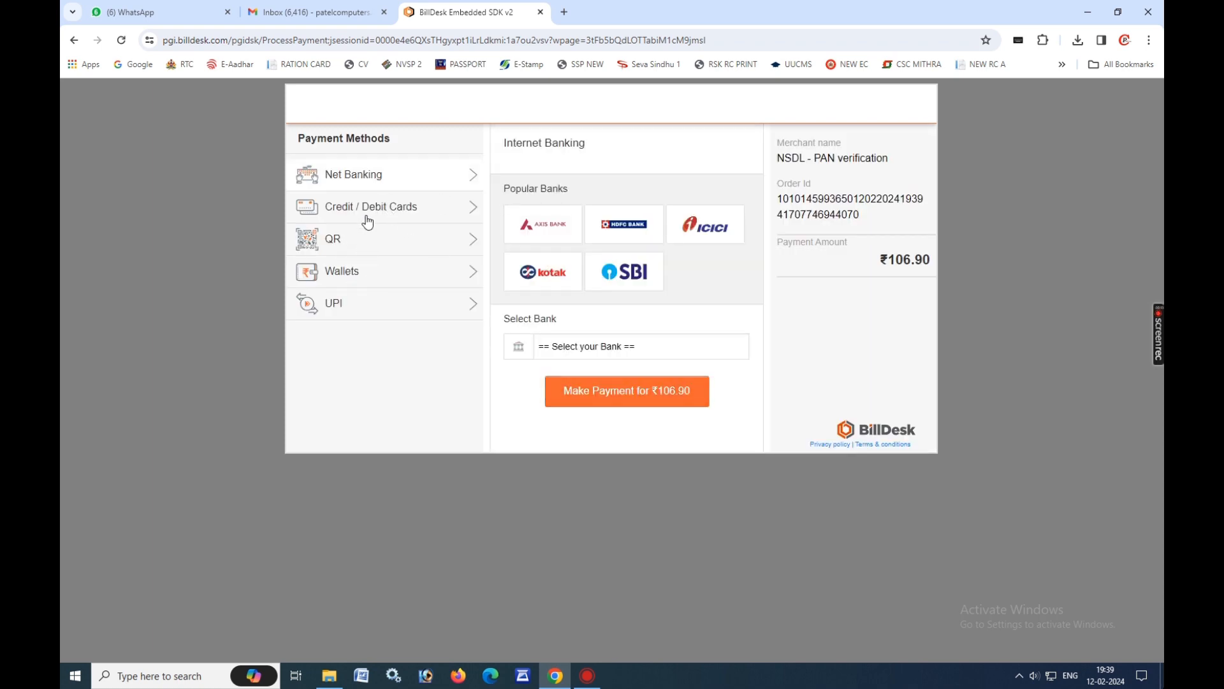
- Pick UPI on BillDesk and reveal the QR code to pay ₹106.90
click(354, 308)
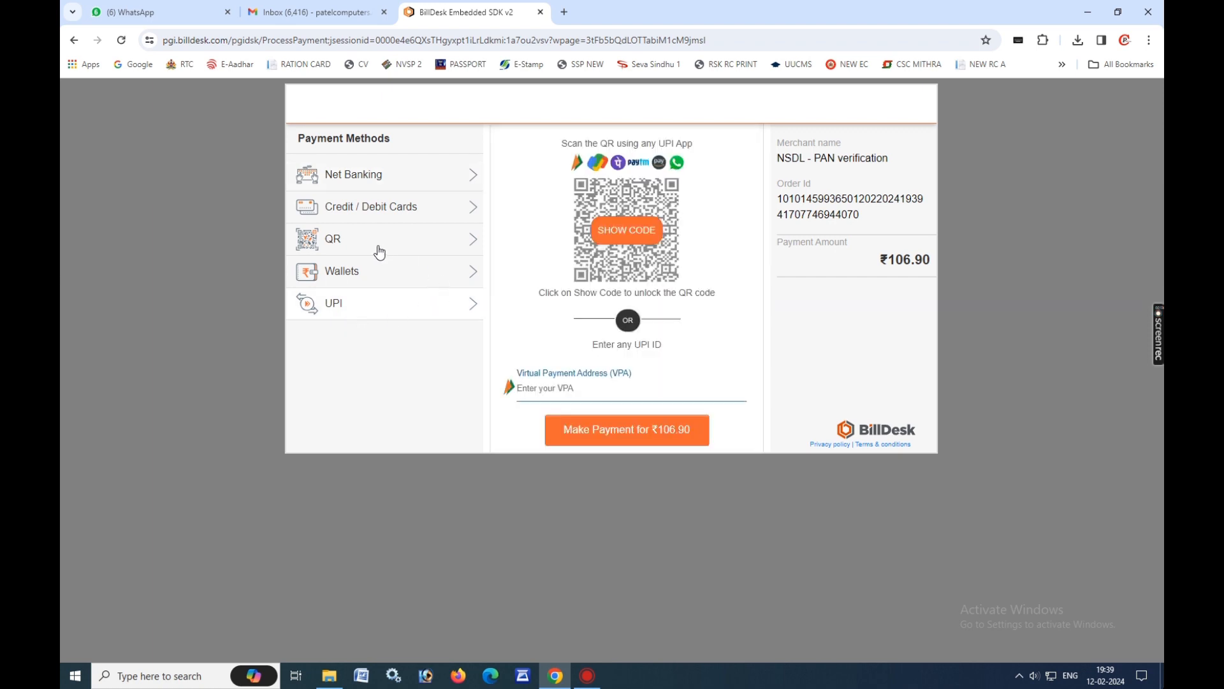
click(366, 182)
click(401, 220)
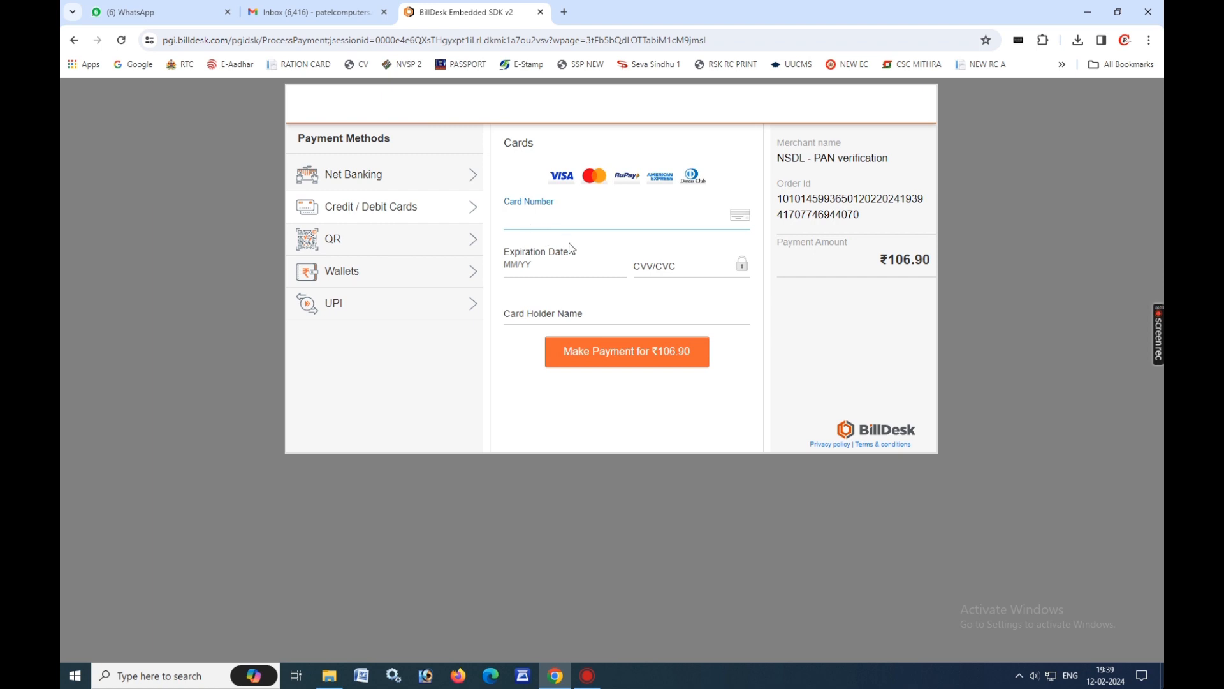
click(423, 315)
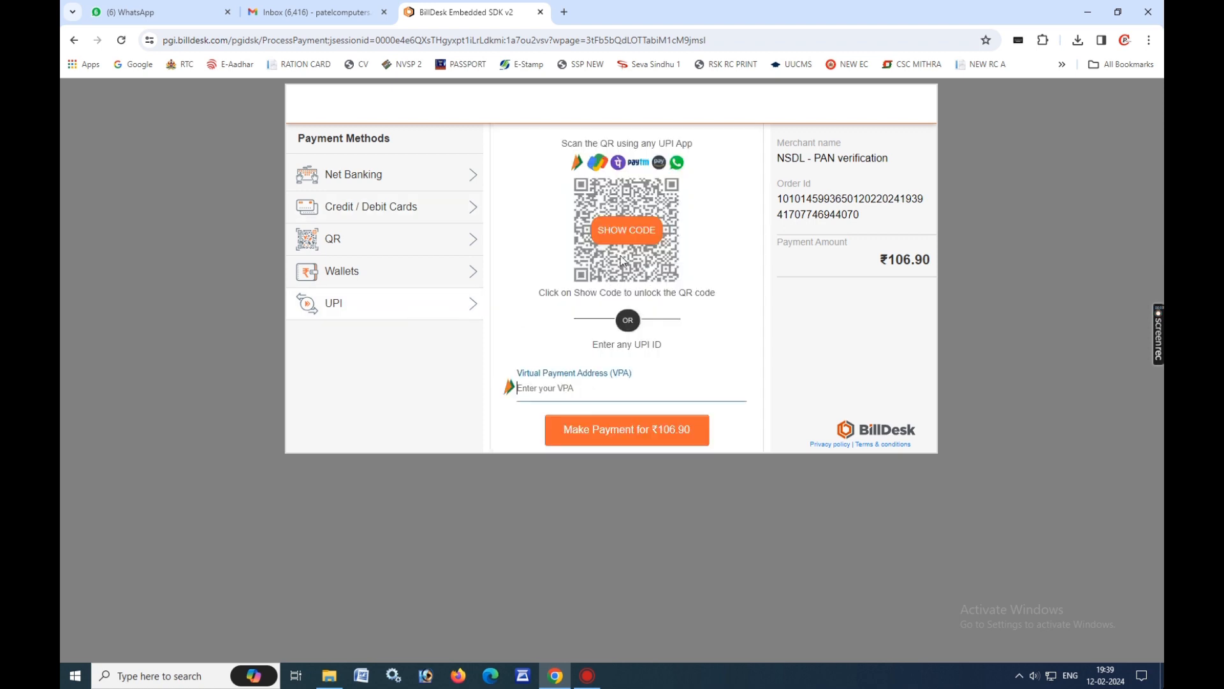
click(622, 235)
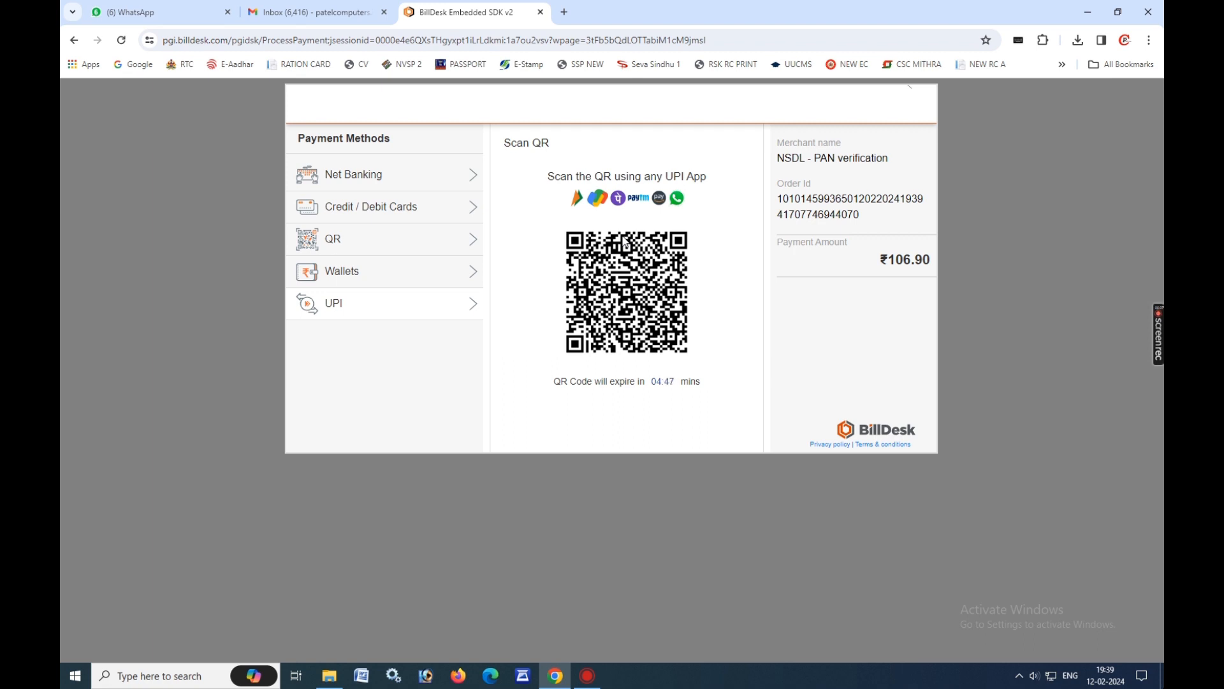
drag(600, 380, 676, 389)
click(676, 389)
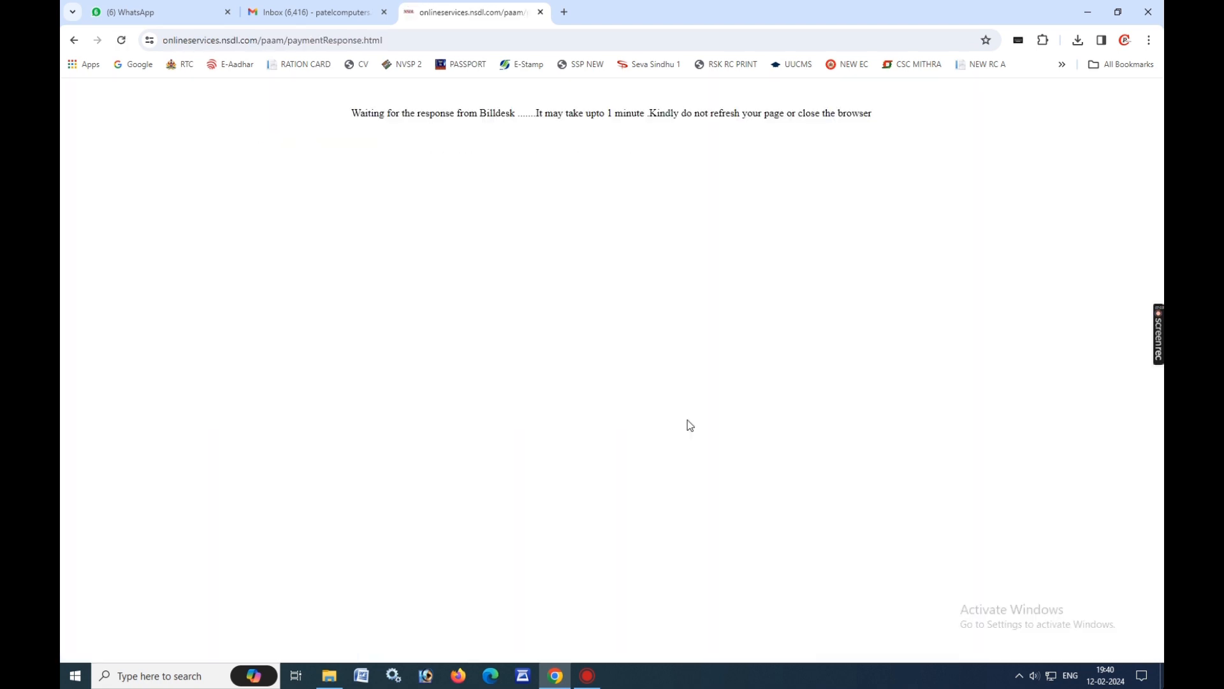
- Check the Payment Receipt shows PGS10001-SUCCESS for 106.90, then continue
drag(360, 112, 746, 119)
click(827, 169)
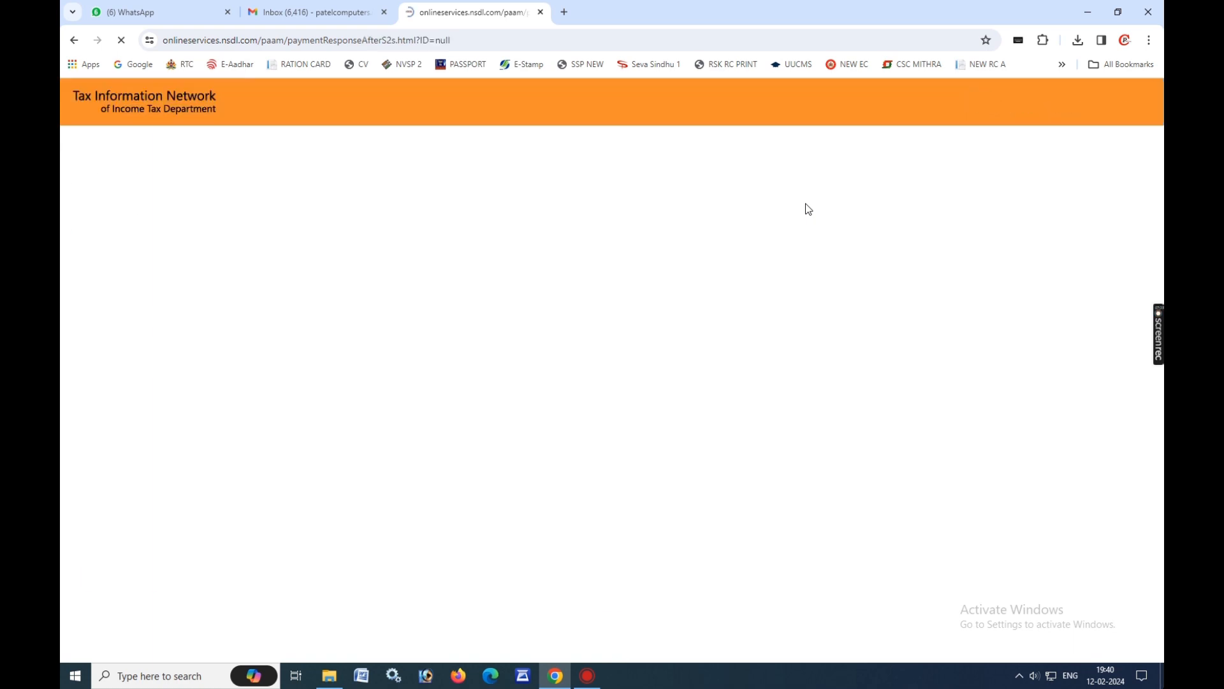
drag(94, 256, 134, 261)
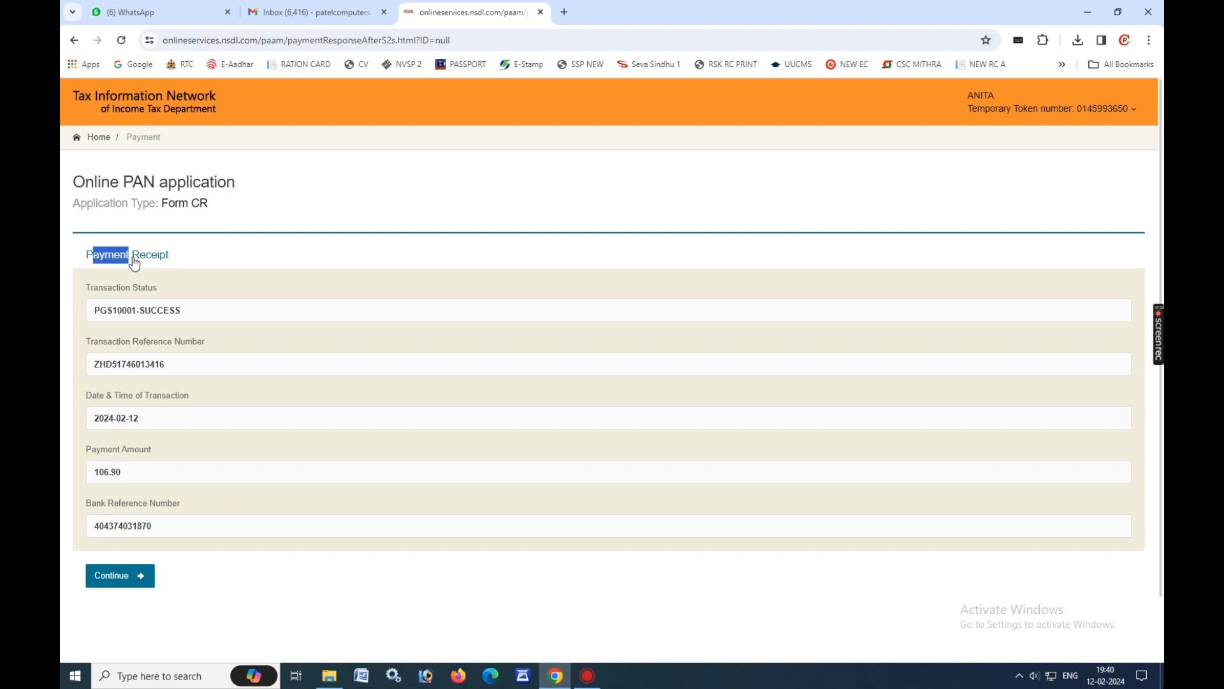
drag(123, 311, 165, 355)
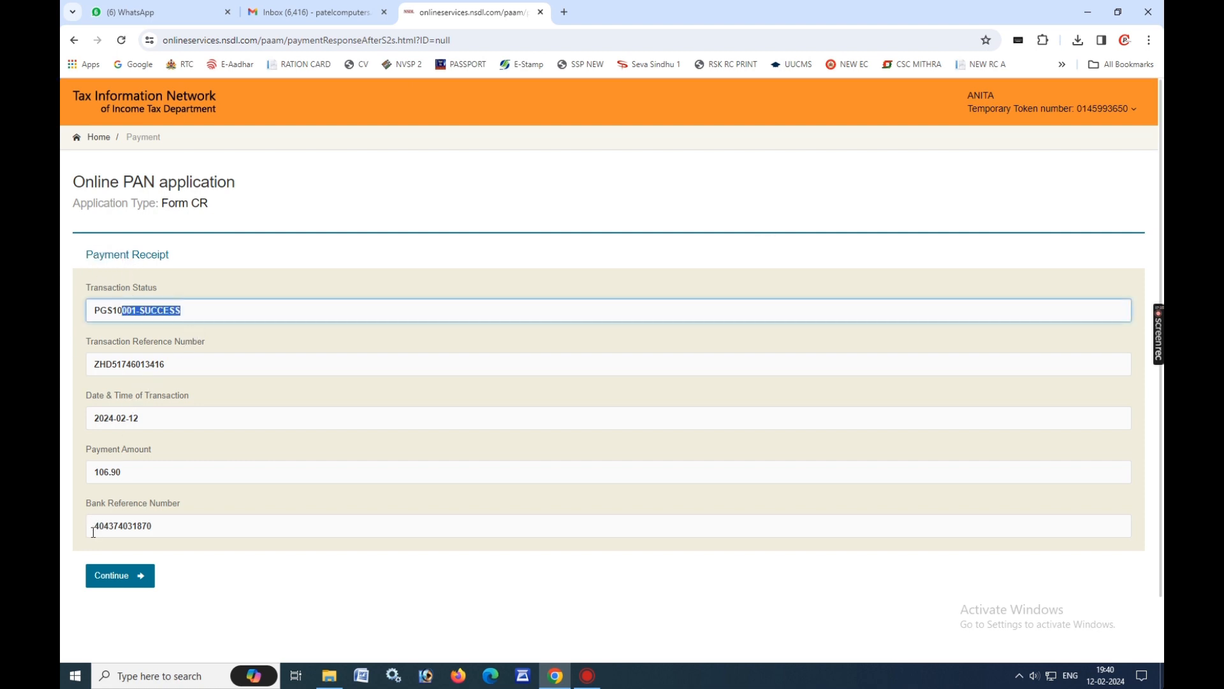
drag(94, 478, 125, 473)
drag(95, 526, 169, 534)
drag(107, 504, 174, 507)
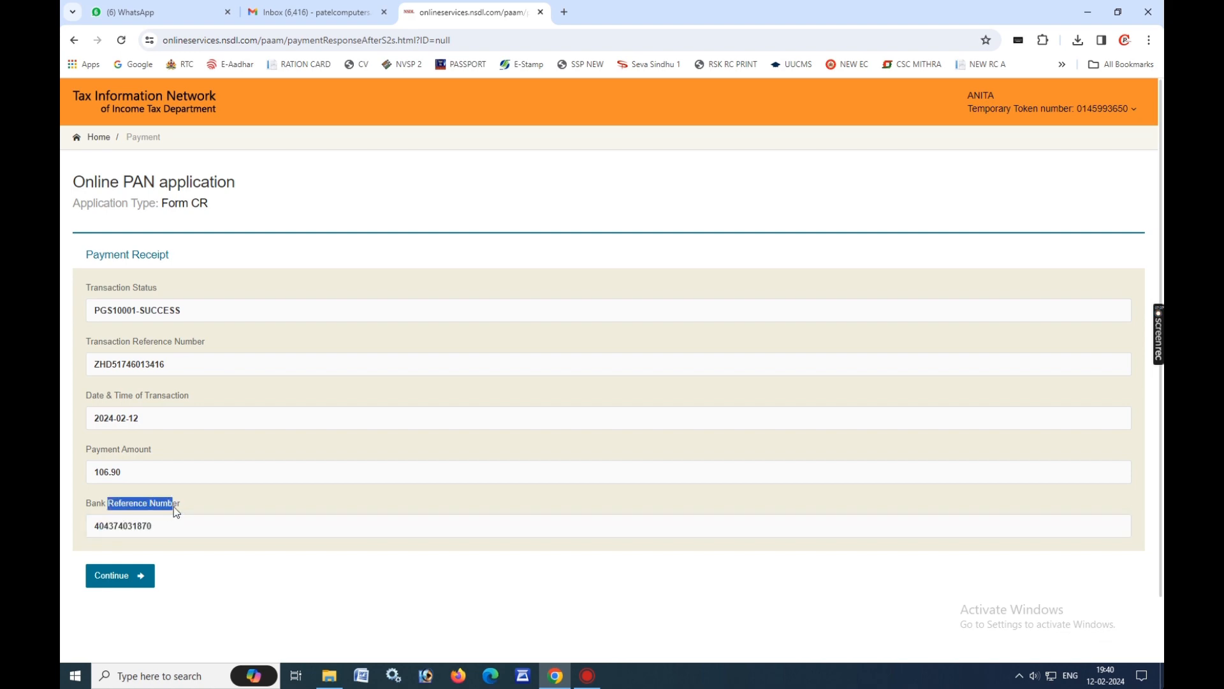
click(146, 572)
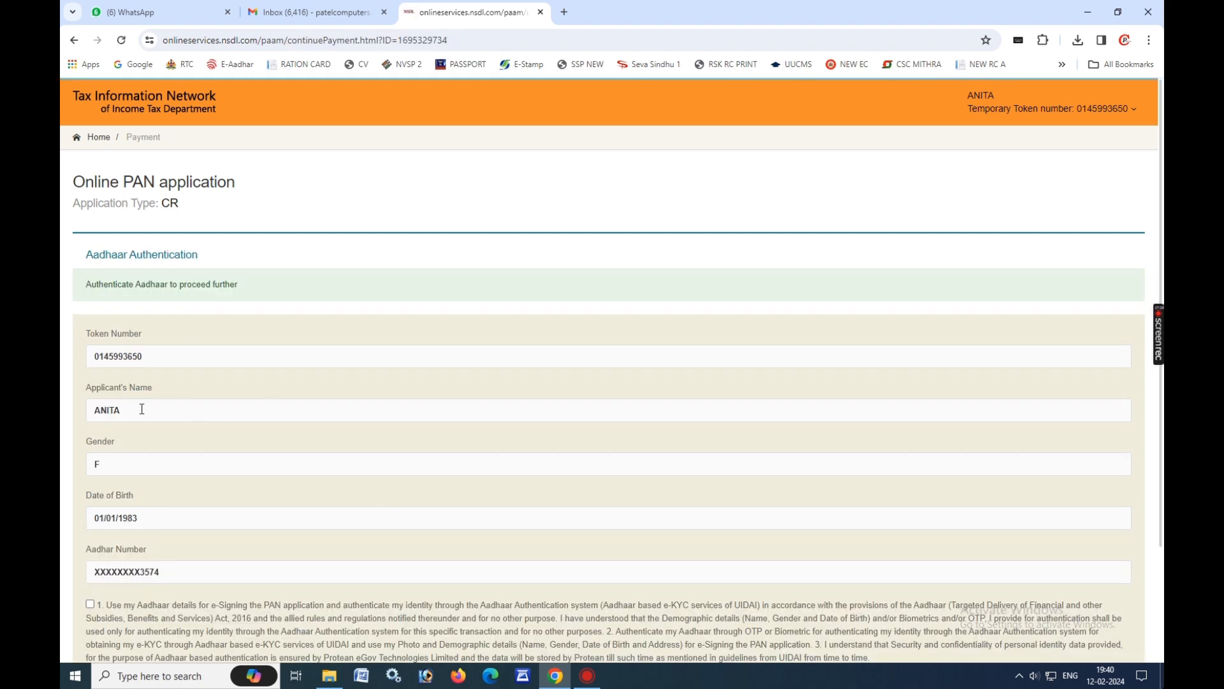
- Accept the Aadhaar consent statement and run Aadhaar authentication
scroll(112, 491, down, 2)
click(90, 460)
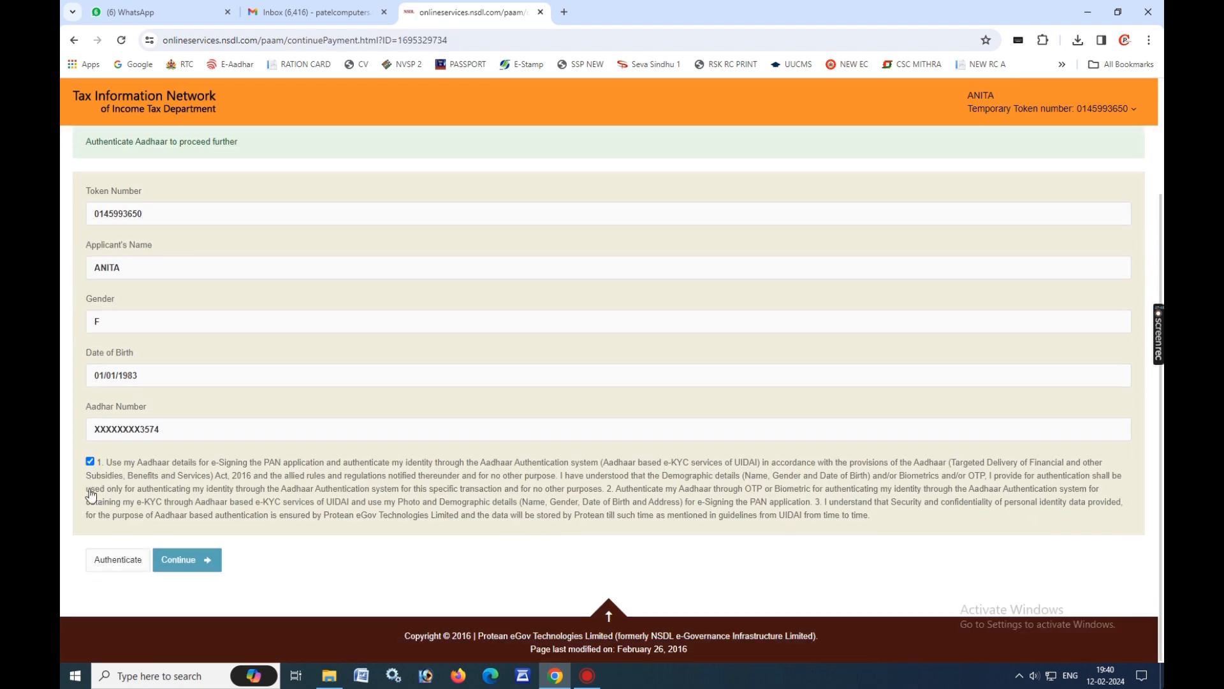
click(109, 560)
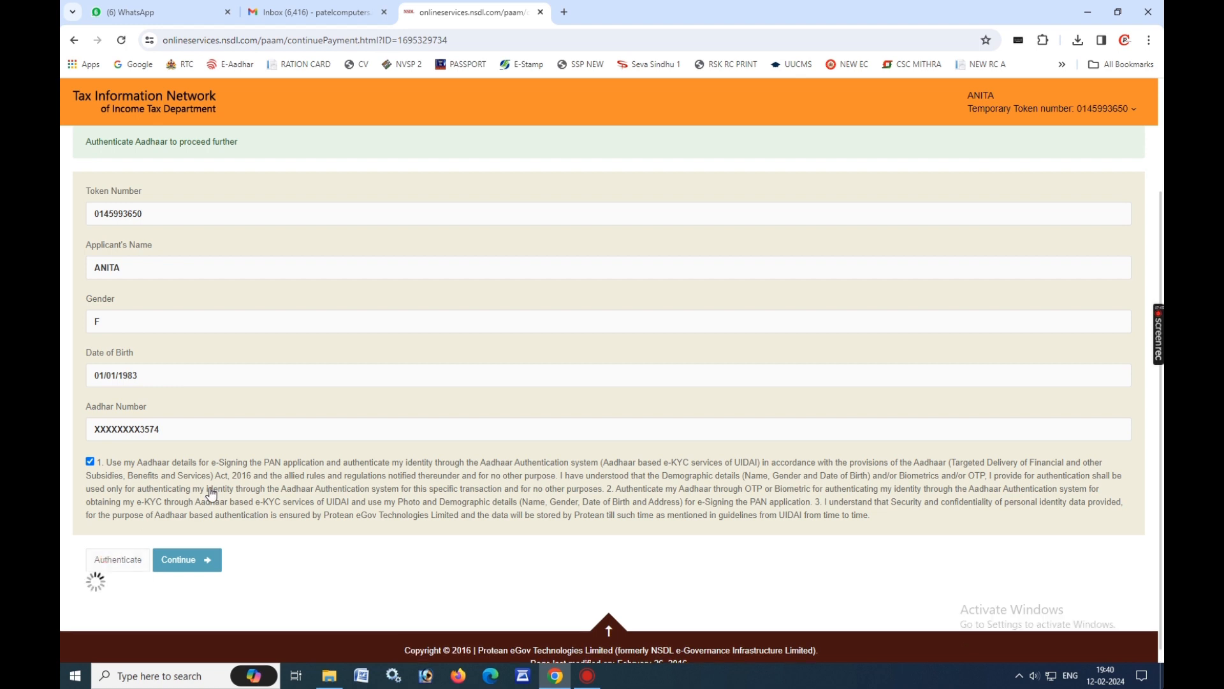
click(187, 559)
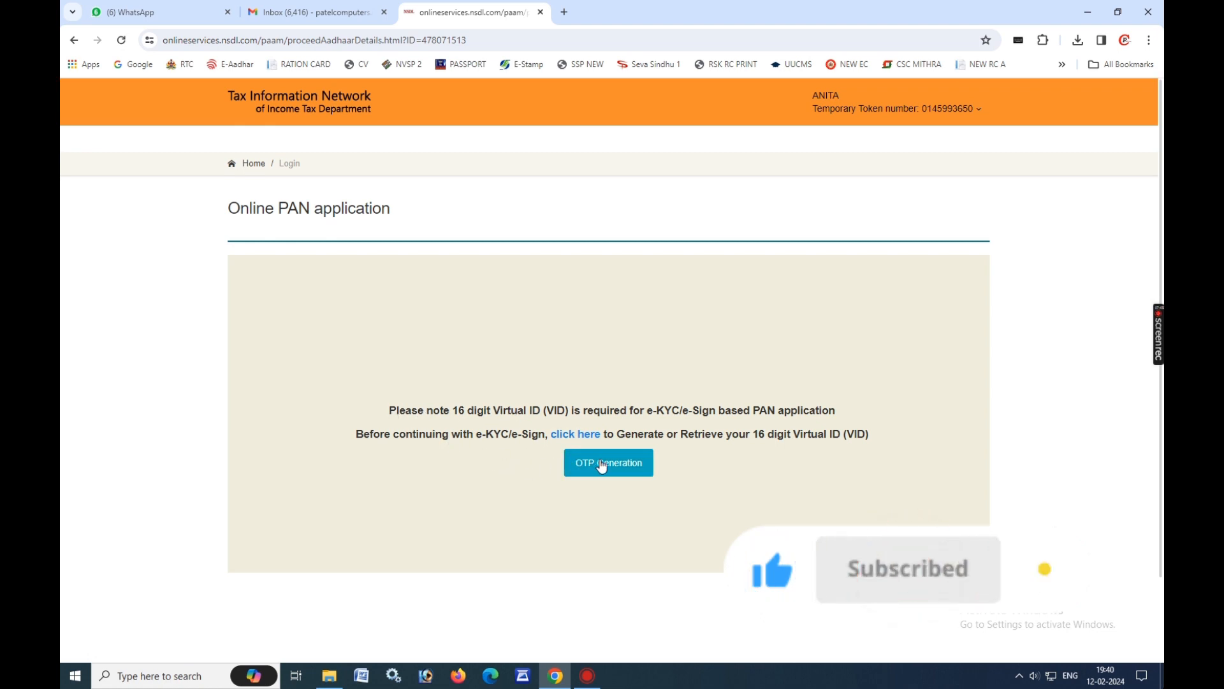
- Generate an Aadhaar OTP, enter the received code, and submit it
drag(475, 453, 510, 445)
click(577, 470)
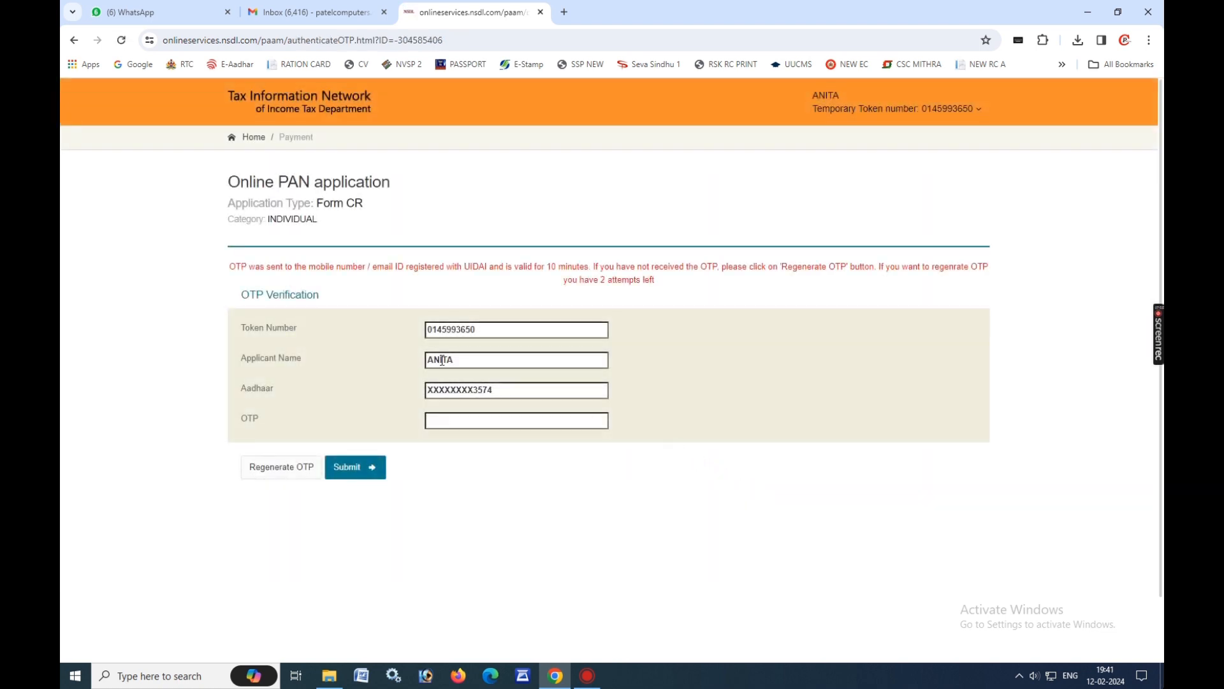
drag(249, 295, 348, 299)
click(347, 313)
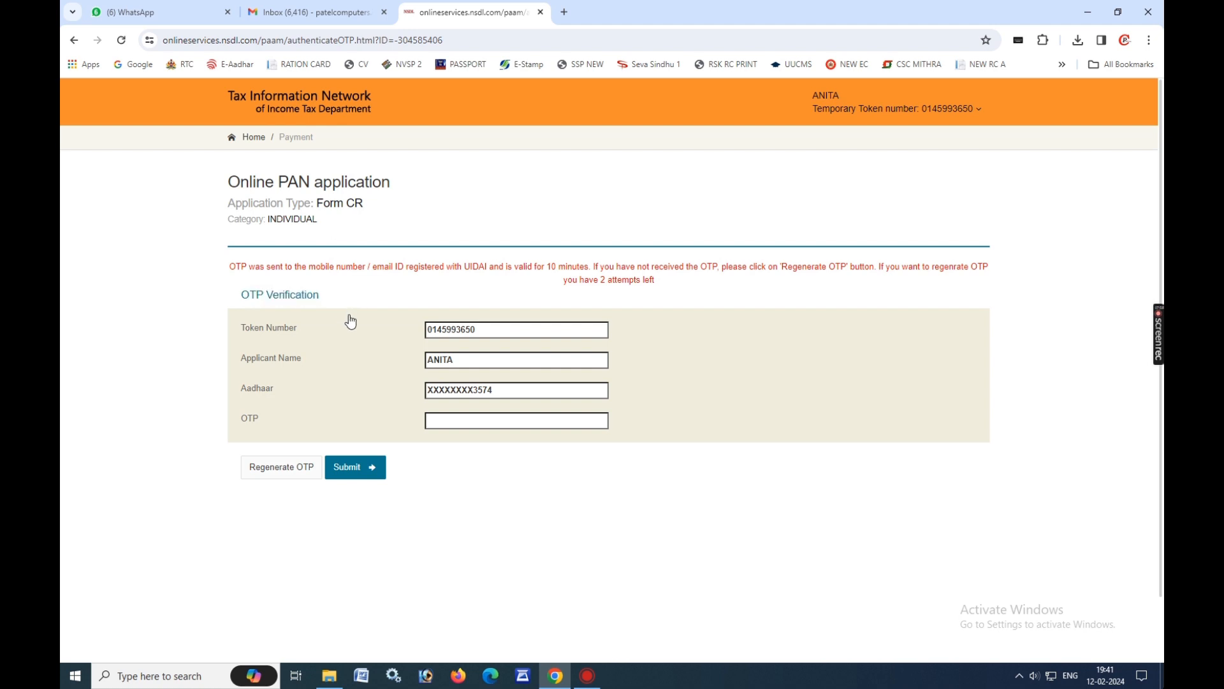
click(477, 415)
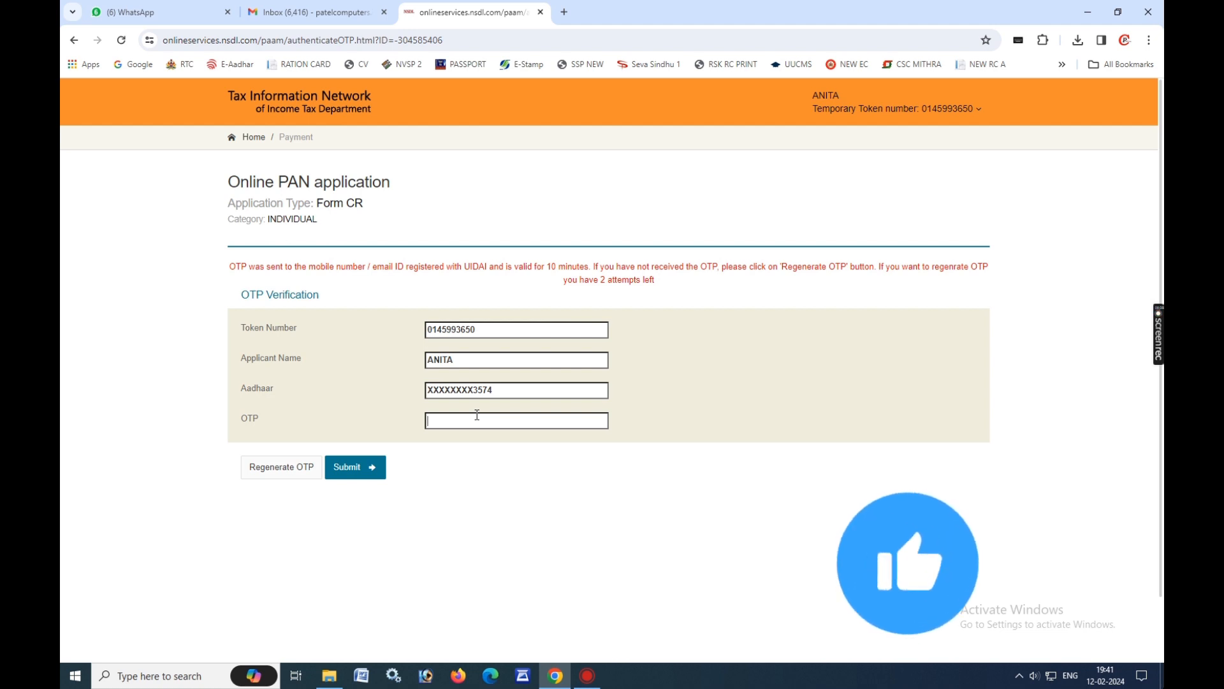
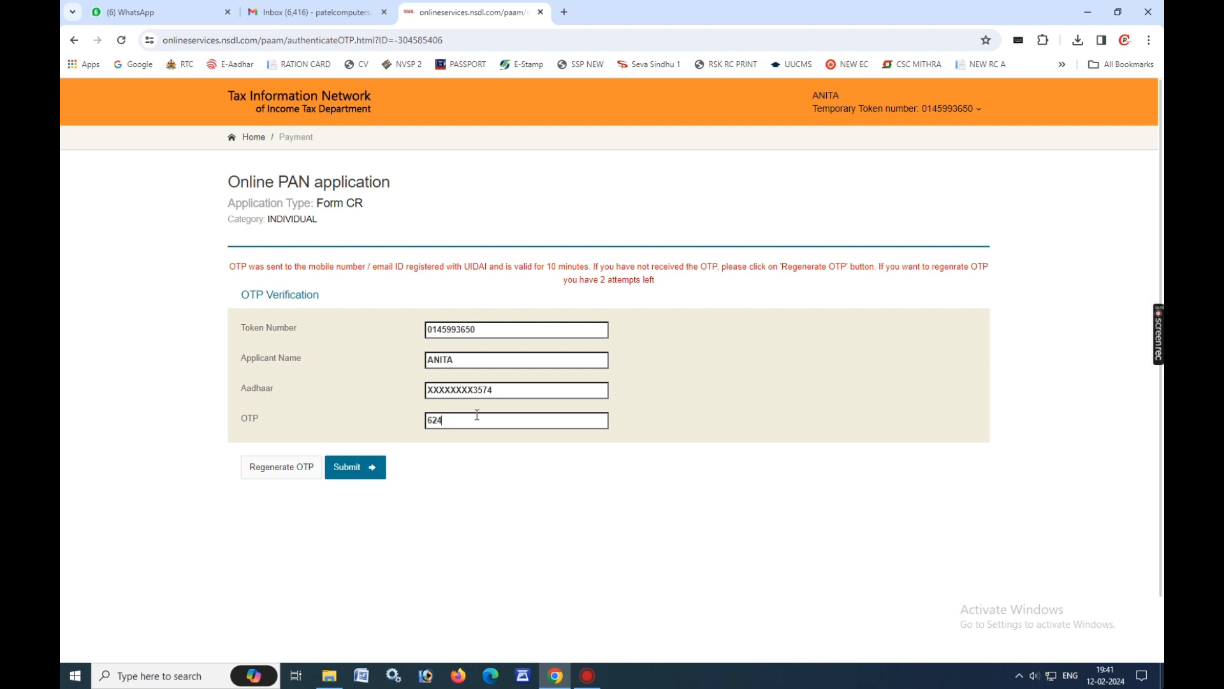
click(375, 467)
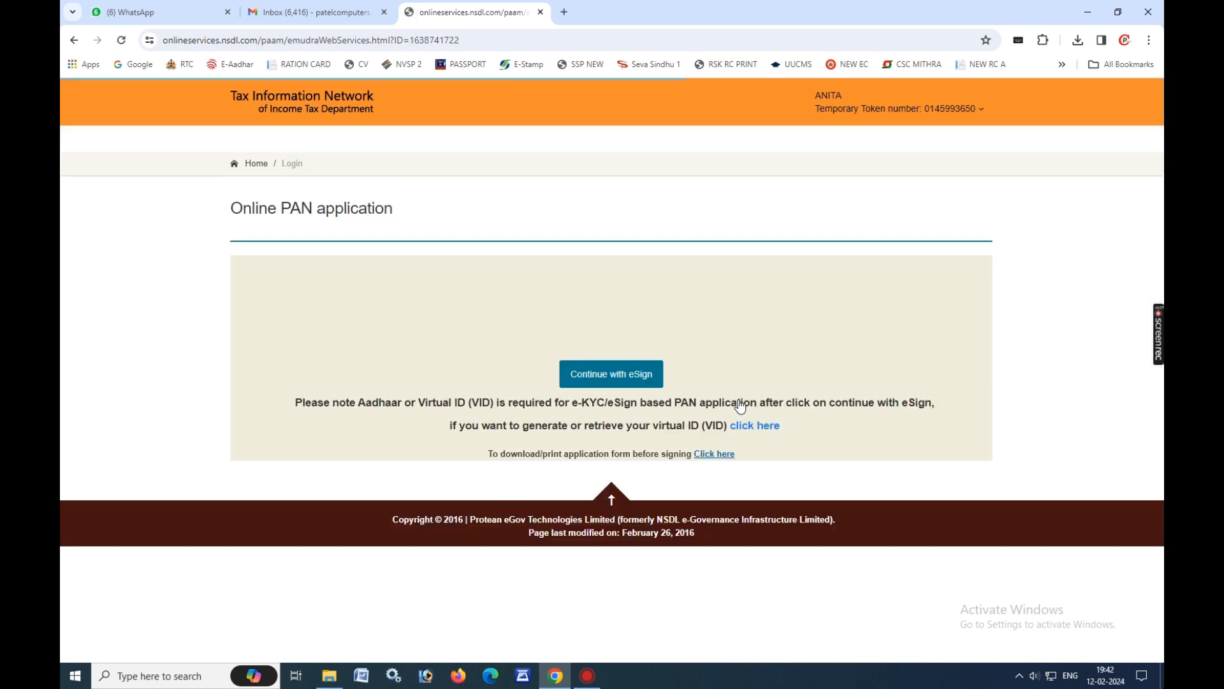
- E-sign the application: authorize Aadhaar use, enter the Aadhaar/VID number, and verify the OTP
click(659, 379)
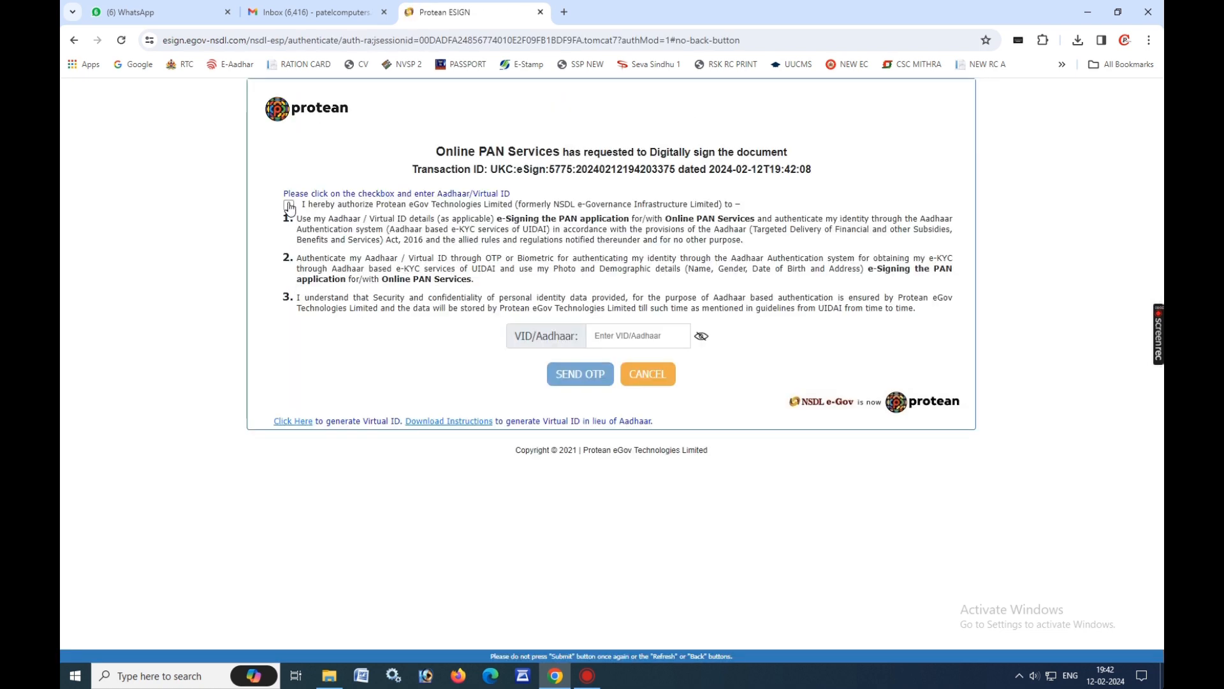
click(289, 205)
click(644, 339)
text(••••••••••)
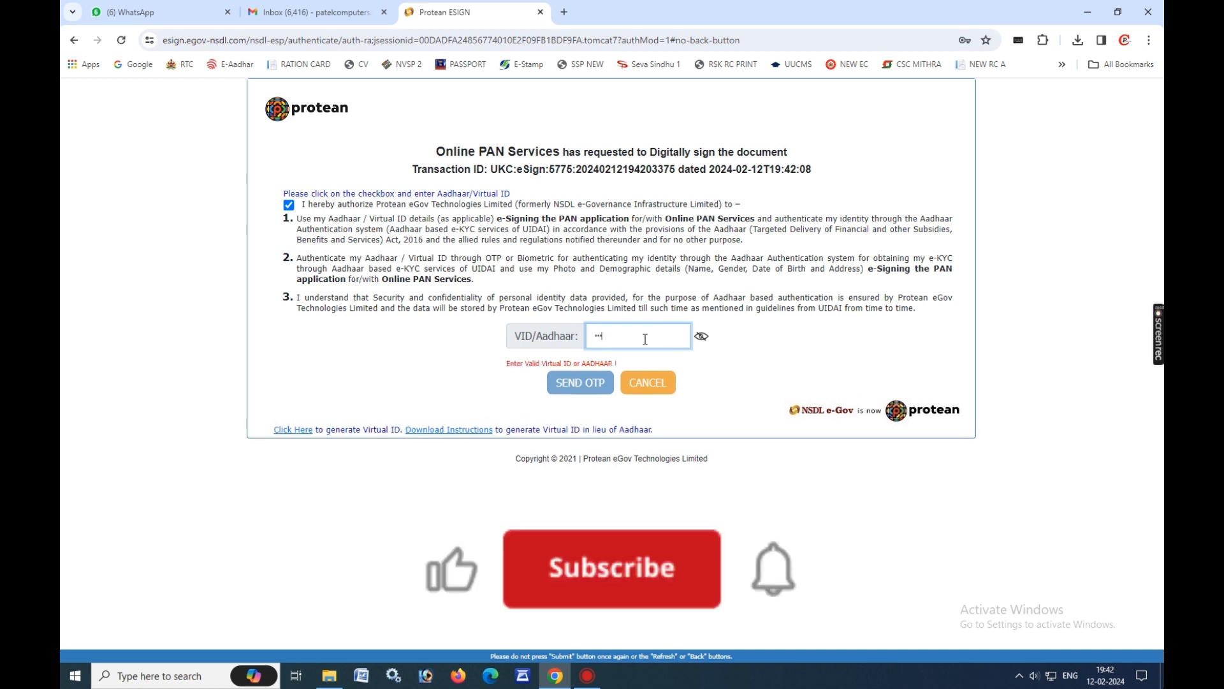
text(••)
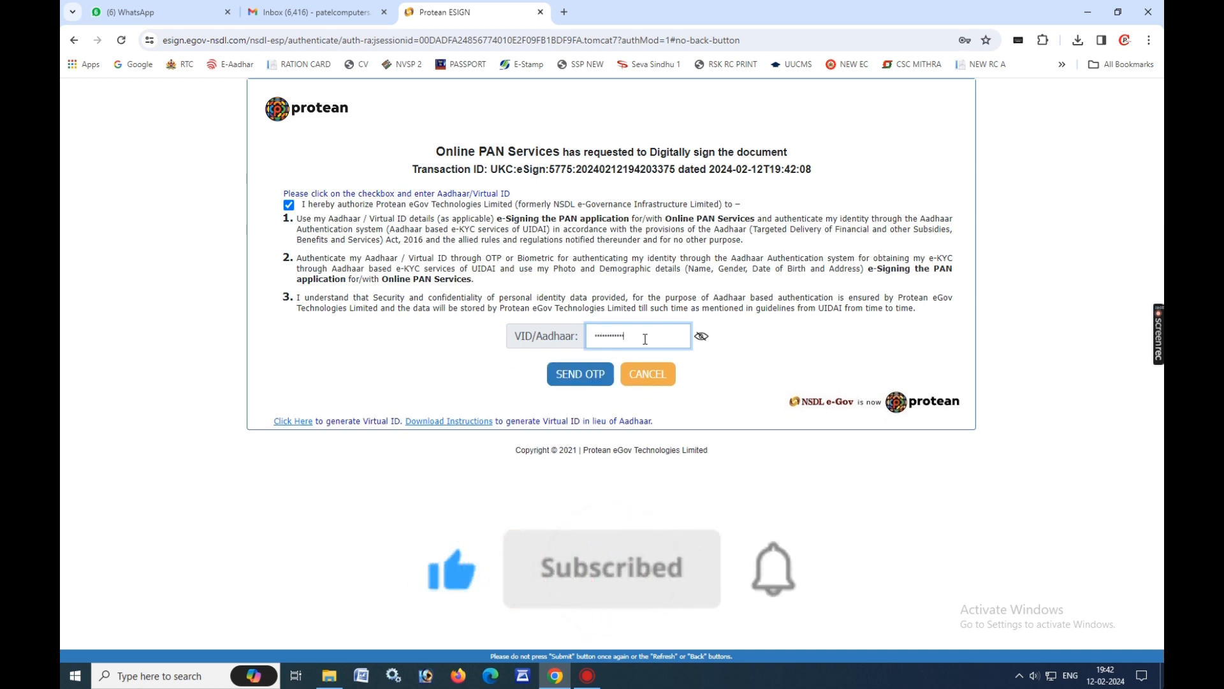
click(602, 376)
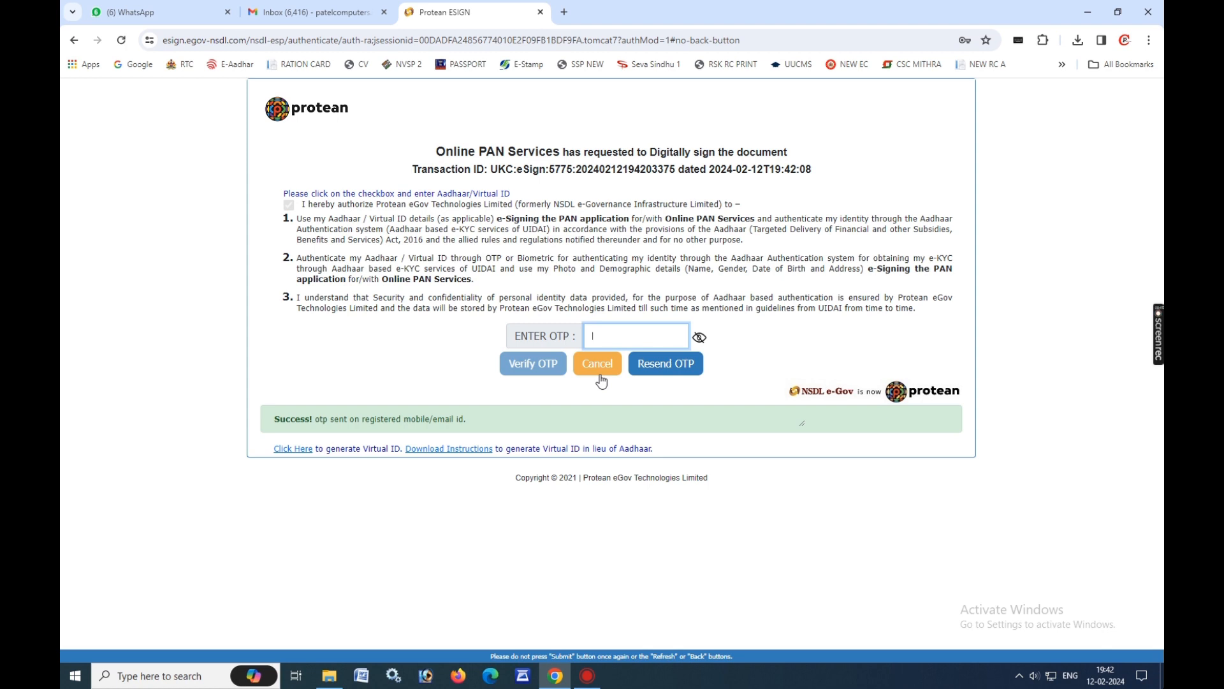
text(1)
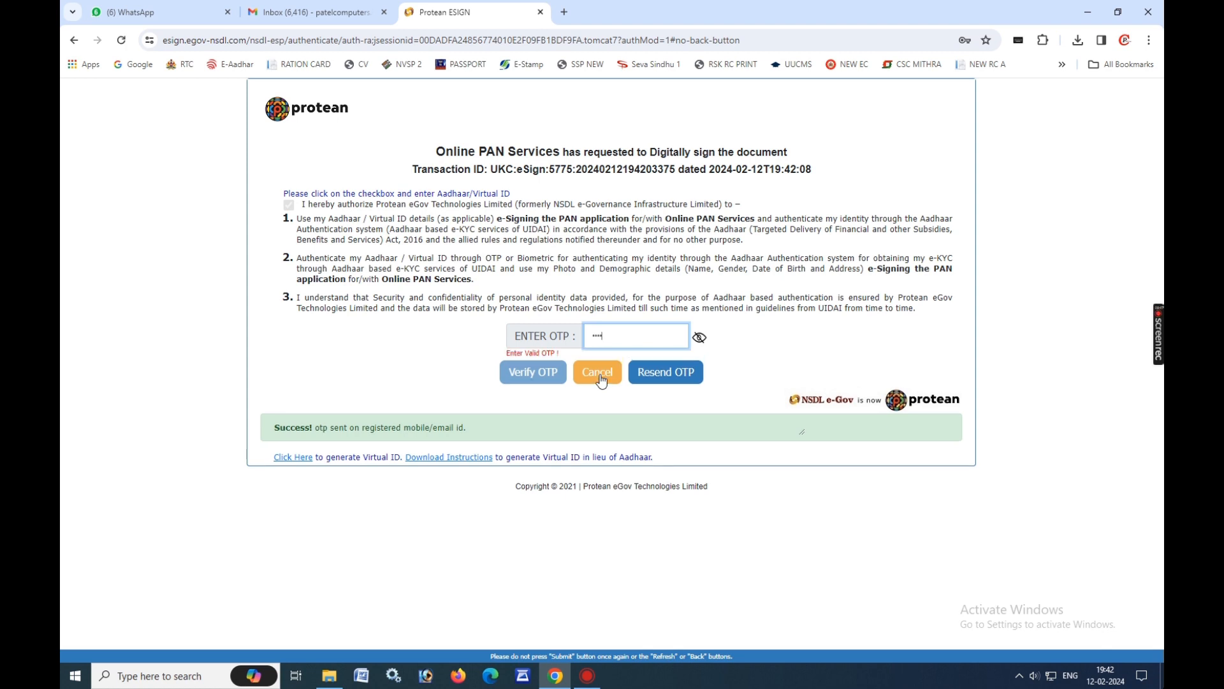
text(••)
click(553, 375)
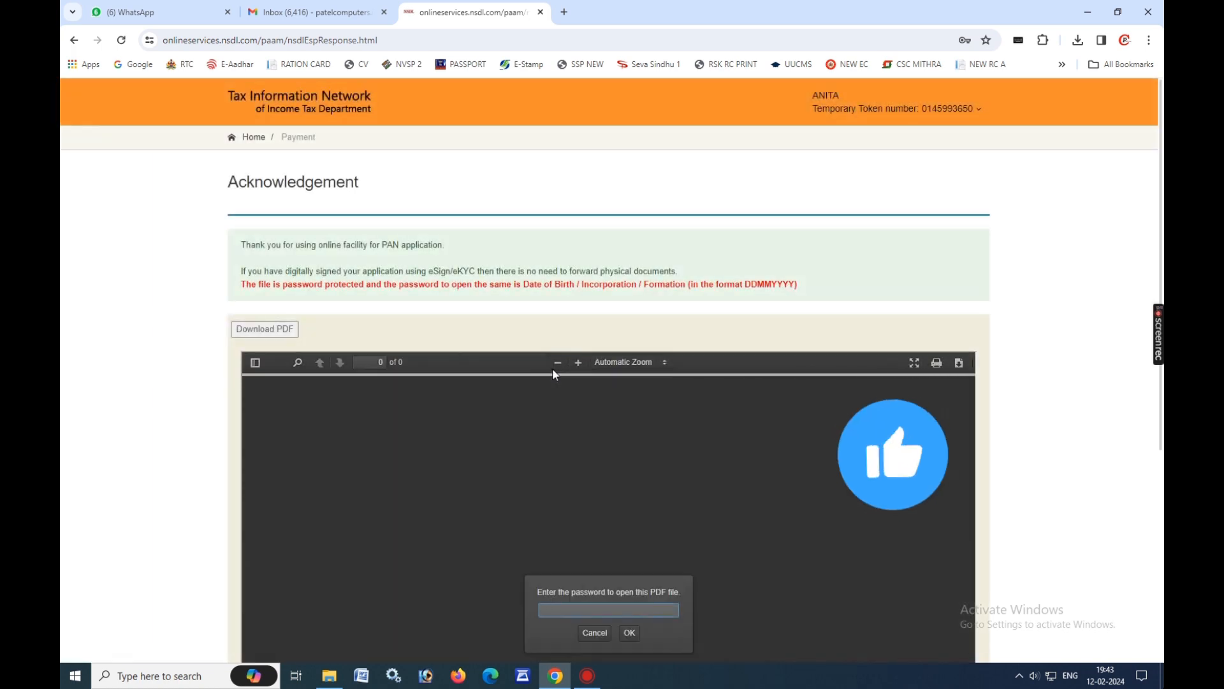
- Unlock the acknowledgement PDF using the applicant's date of birth in DDMMYYYY format
drag(538, 592, 664, 588)
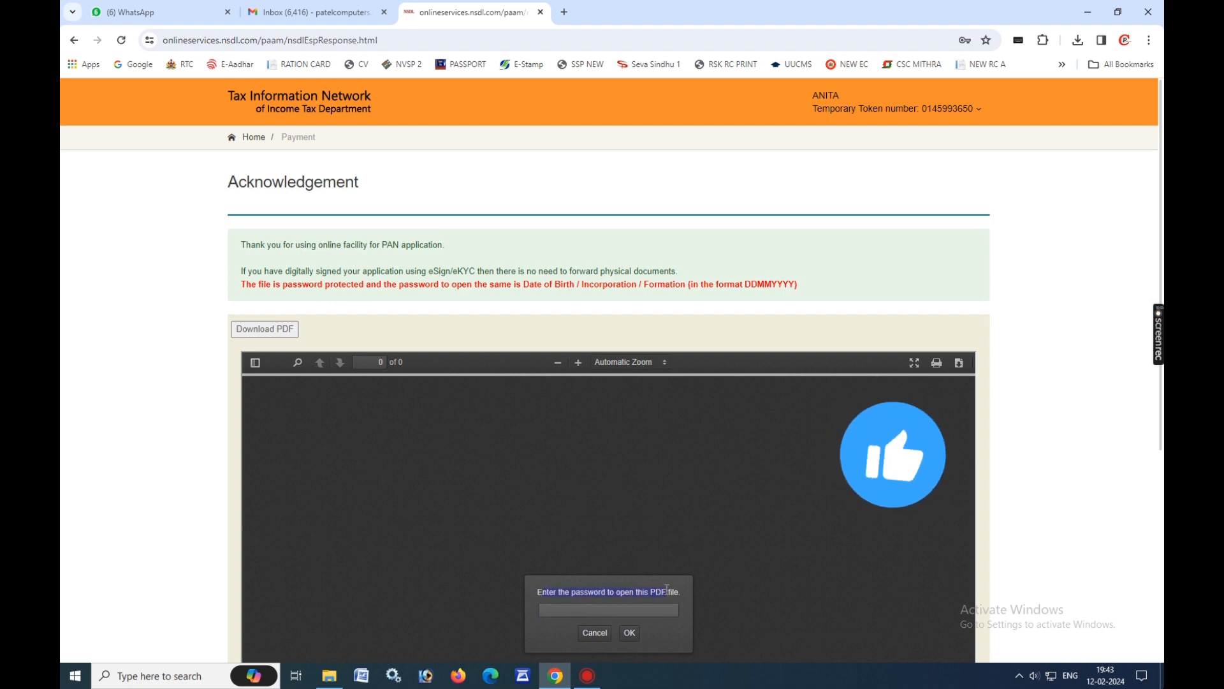
click(661, 588)
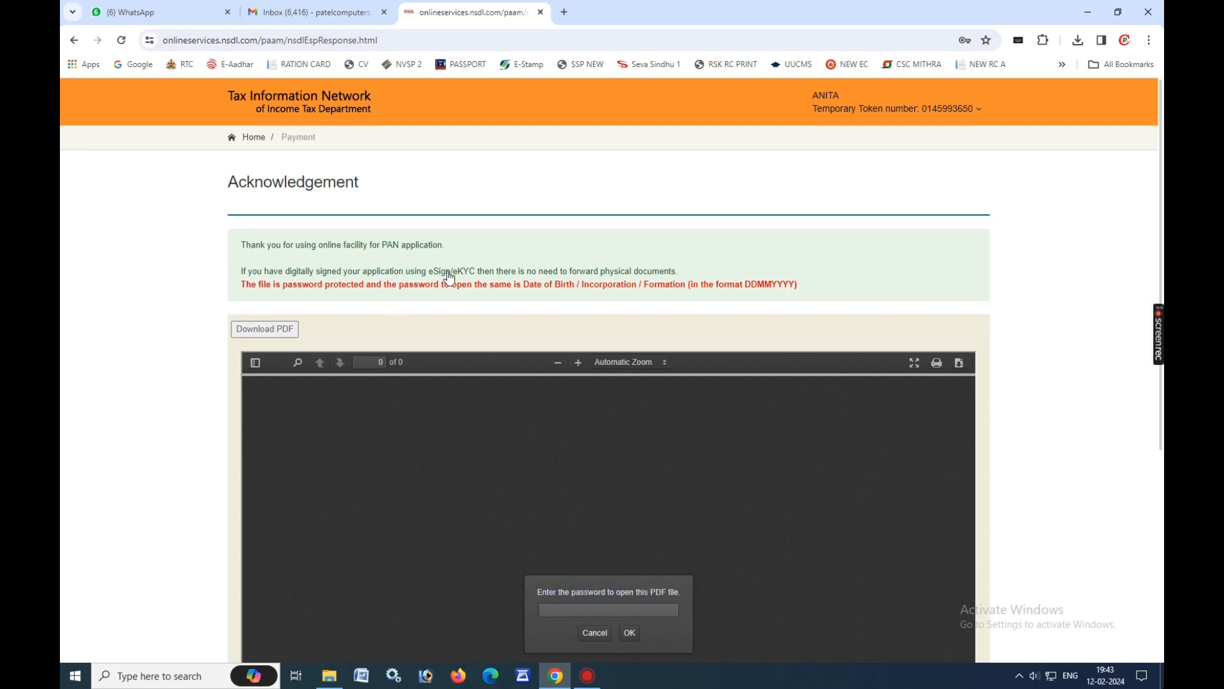
drag(535, 287, 583, 287)
drag(746, 285, 795, 294)
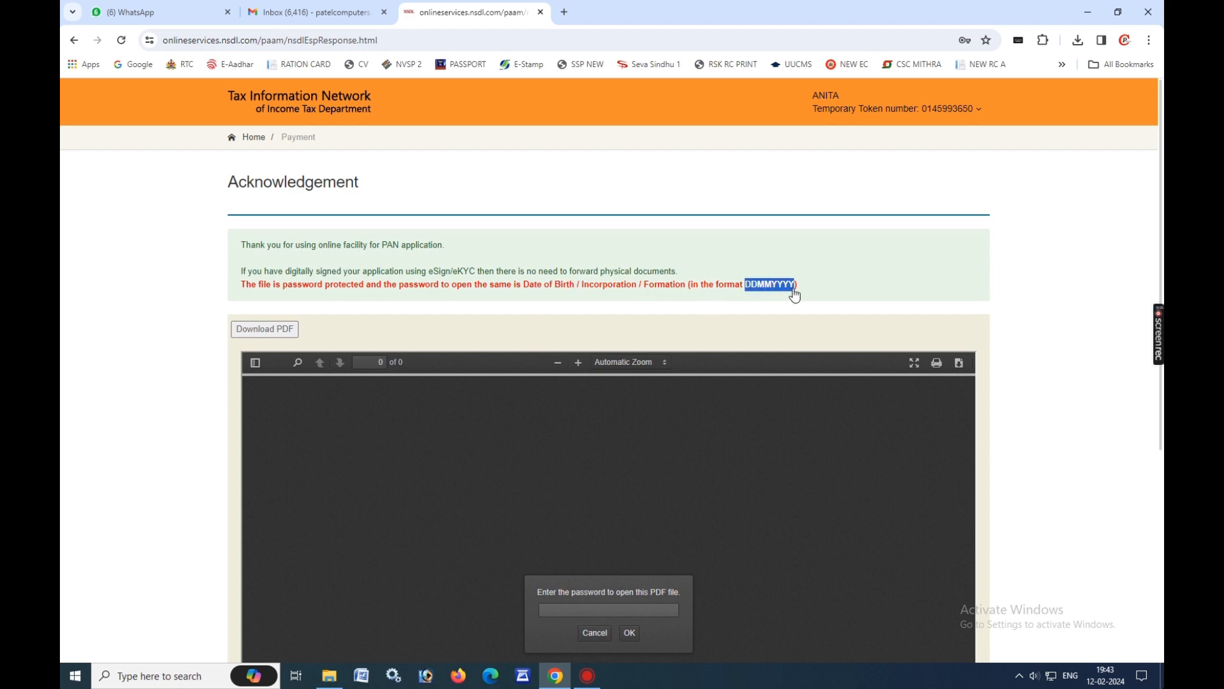
click(568, 611)
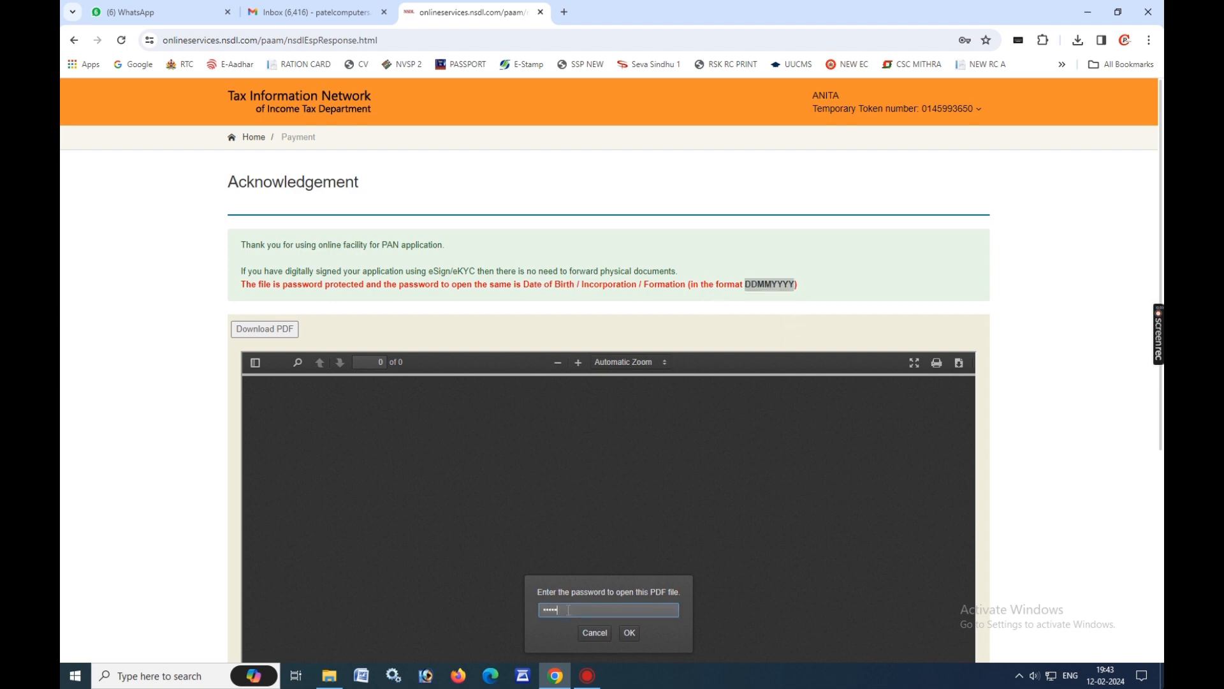
click(629, 633)
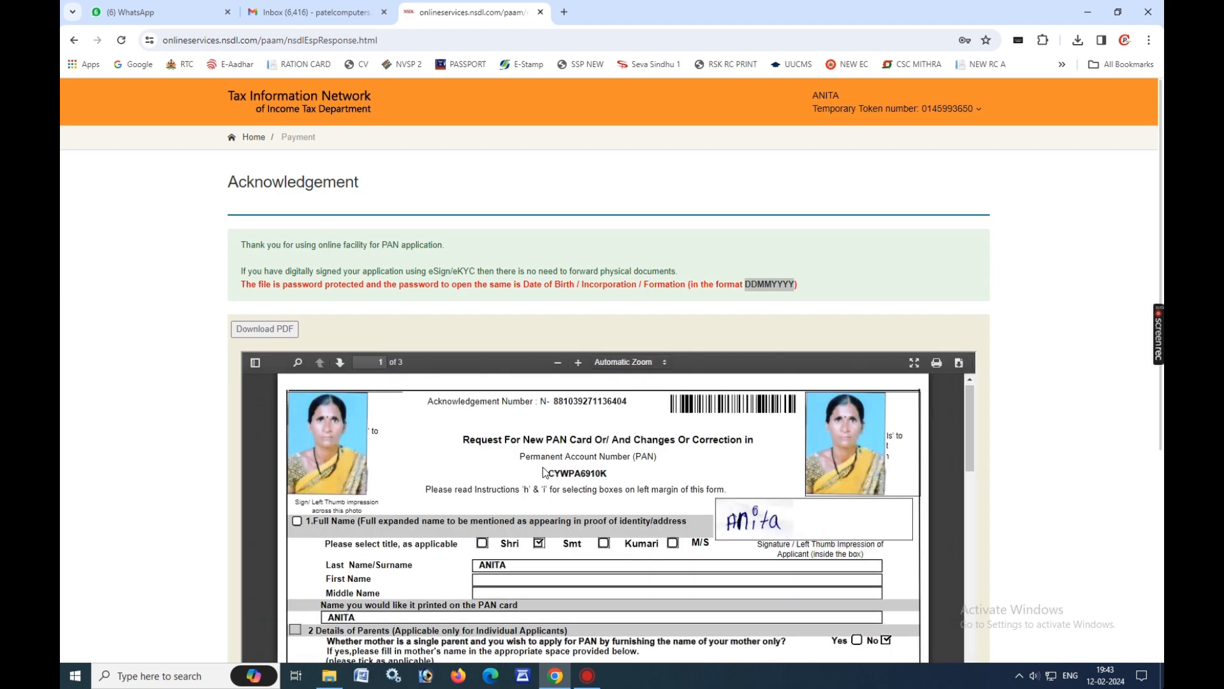
- Review the acknowledgement number, PAN and the three signed form pages
drag(547, 469, 605, 476)
drag(483, 439, 684, 459)
click(687, 463)
scroll(690, 462, down, 3)
scroll(682, 464, up, 3)
scroll(587, 502, down, 3)
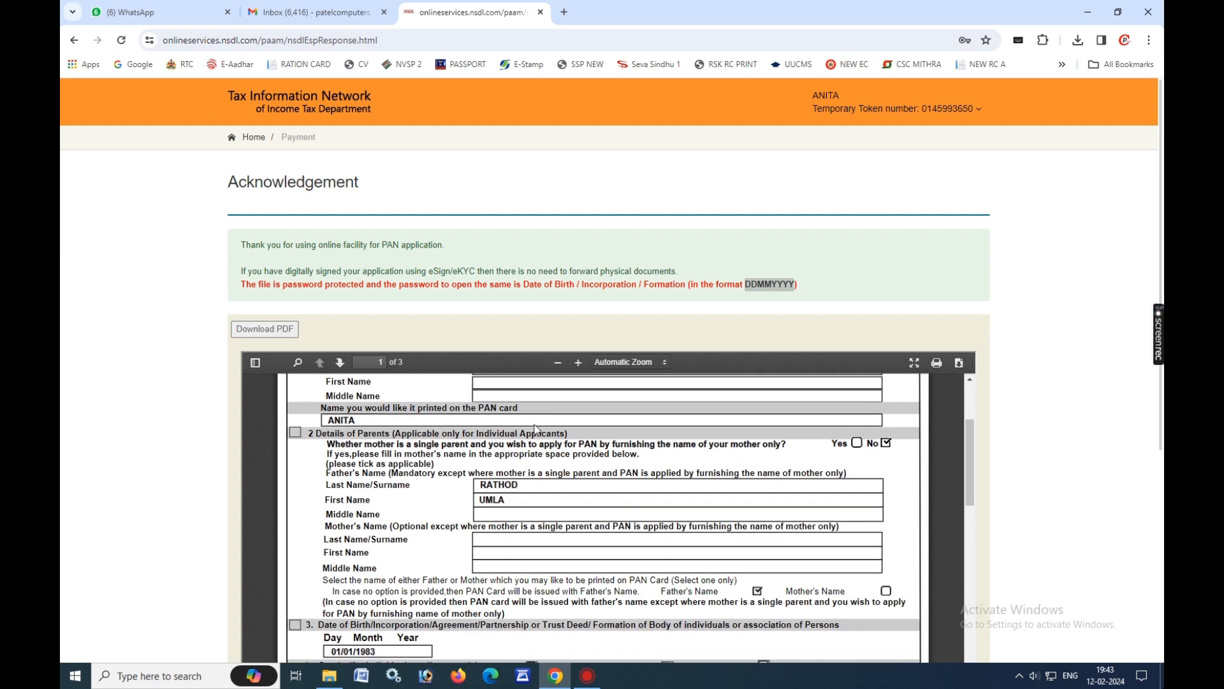
scroll(504, 517, down, 2)
drag(356, 519, 408, 521)
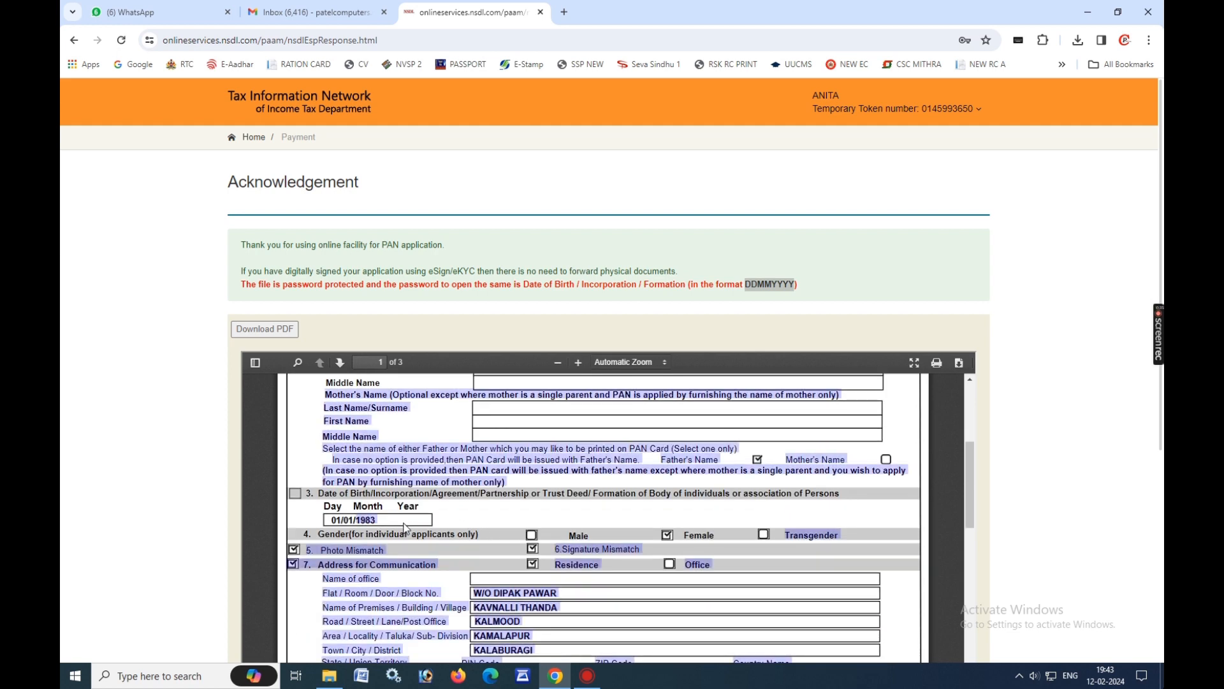
scroll(482, 531, down, 2)
click(483, 531)
scroll(501, 553, down, 15)
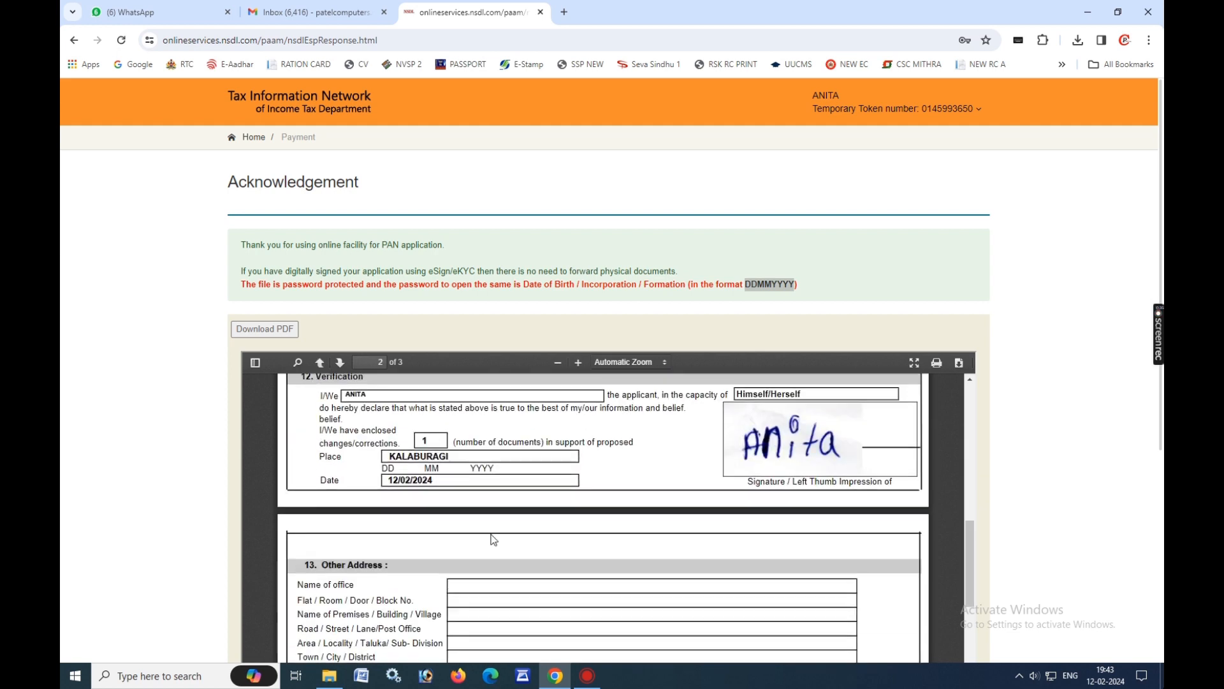
scroll(729, 571, down, 10)
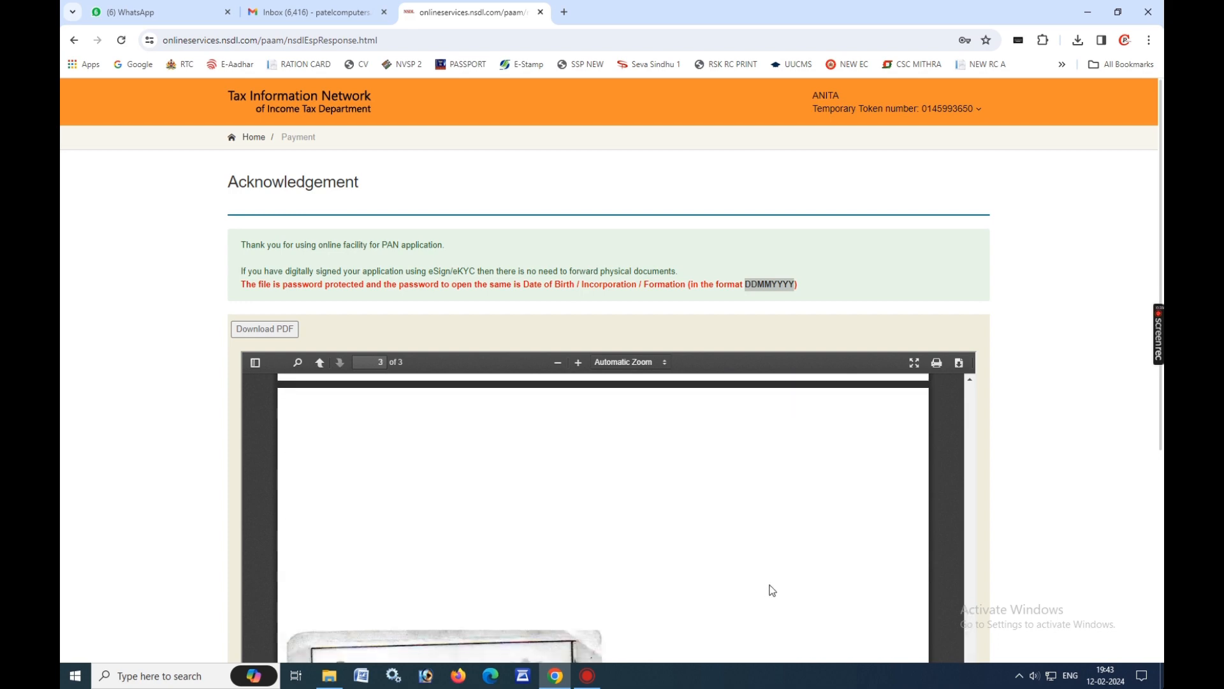